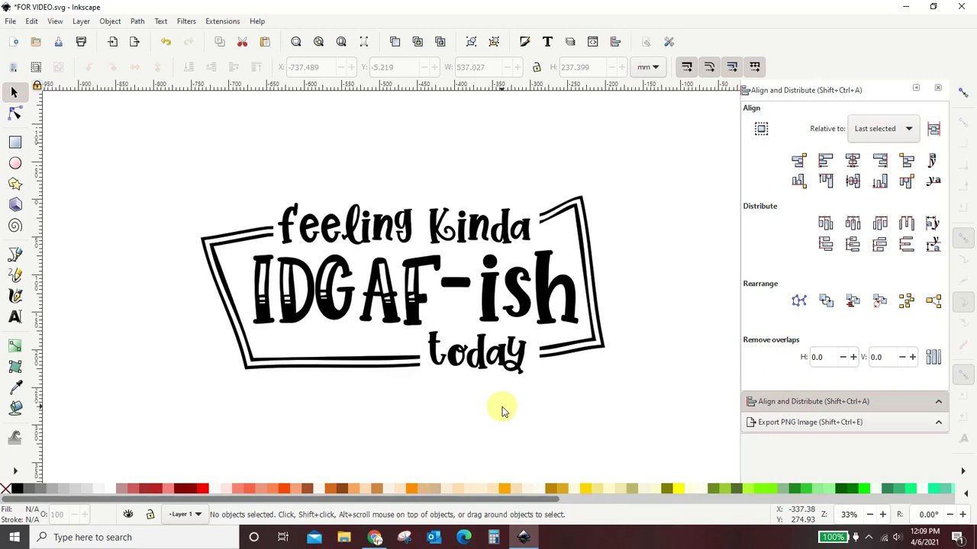
# Switch to Chrome, look through the Sorinka font's preview images on Creative Fabrica, and return to Inkscape.
pyautogui.click(375, 537)
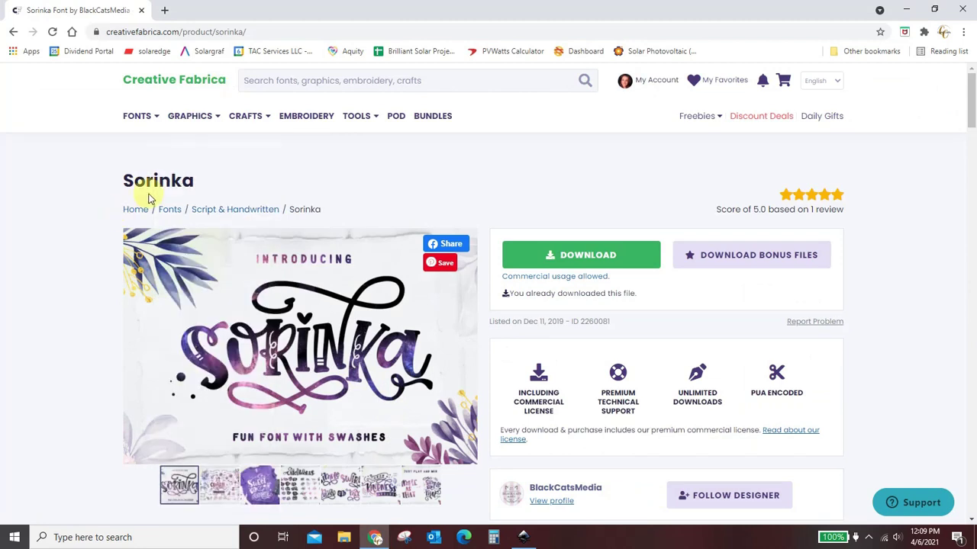
pyautogui.scroll(-1, 73, 235)
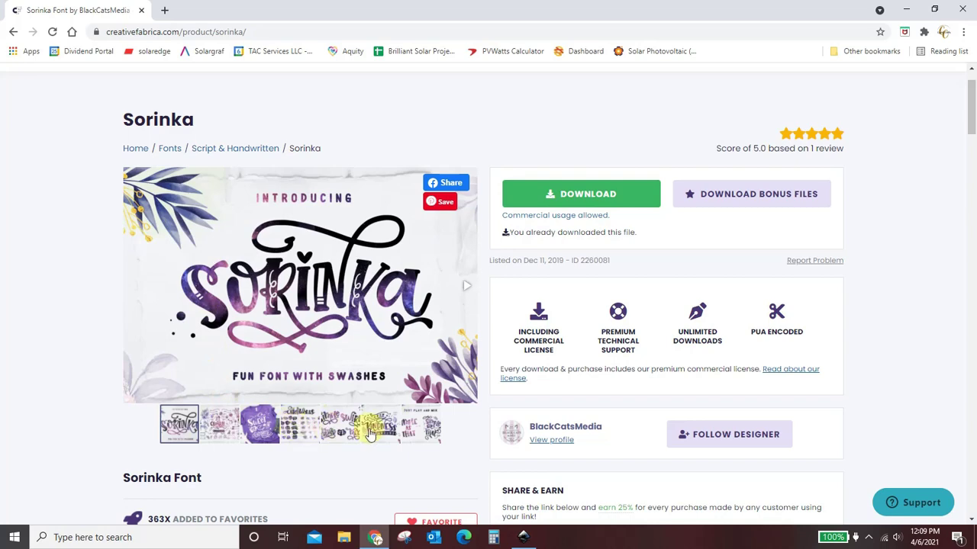
pyautogui.click(430, 432)
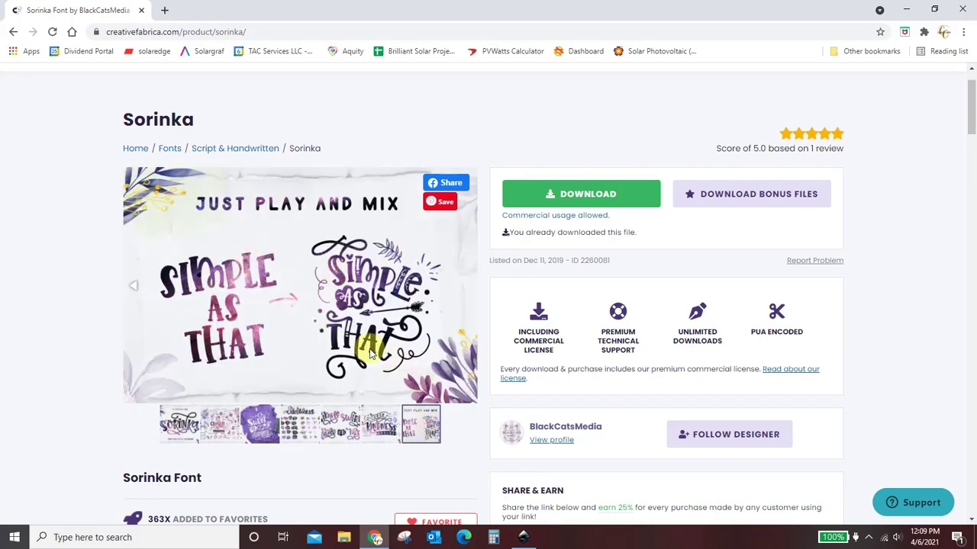
pyautogui.click(380, 422)
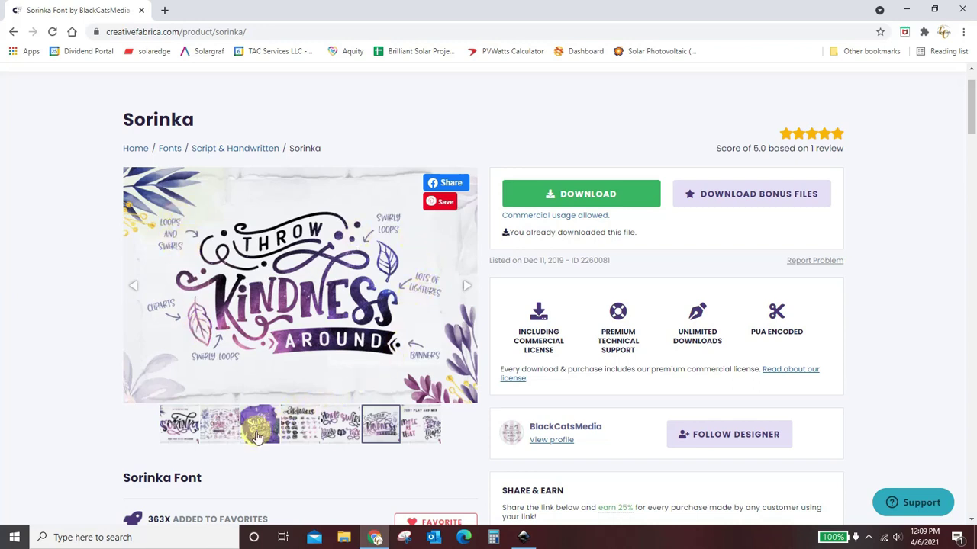
pyautogui.click(341, 429)
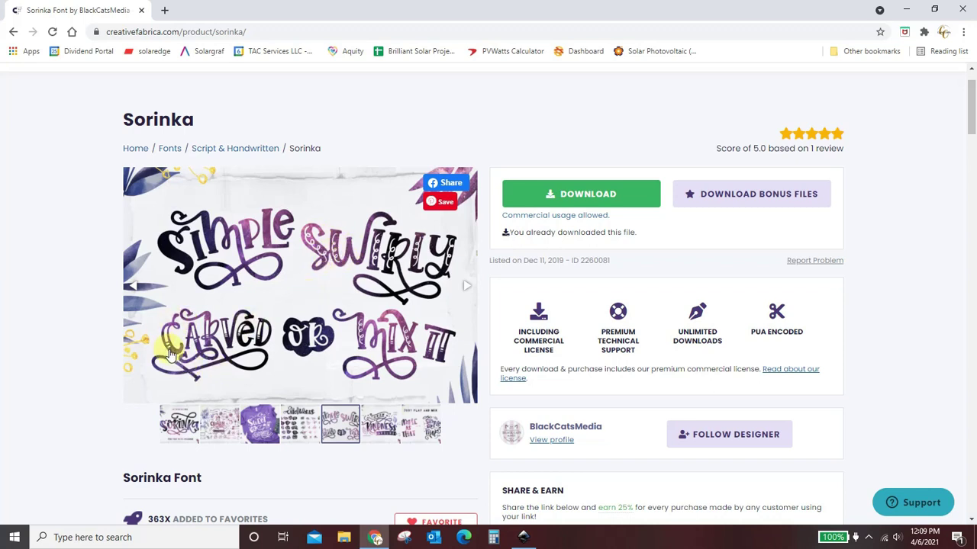
pyautogui.click(300, 427)
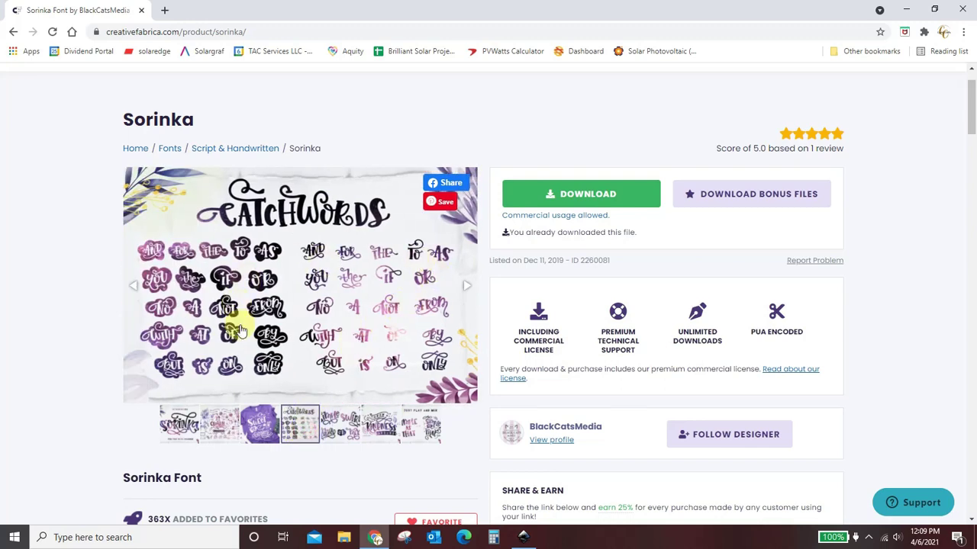
pyautogui.click(220, 424)
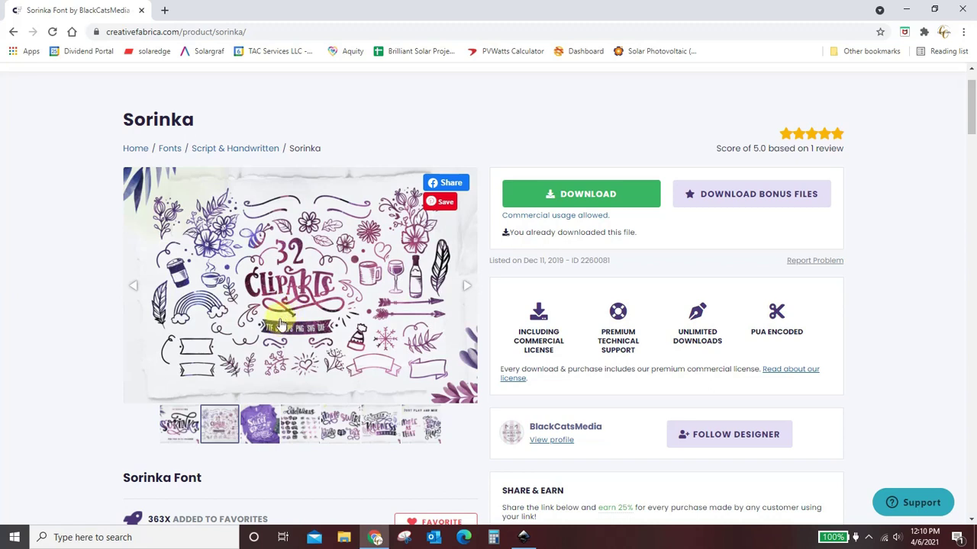
pyautogui.click(180, 428)
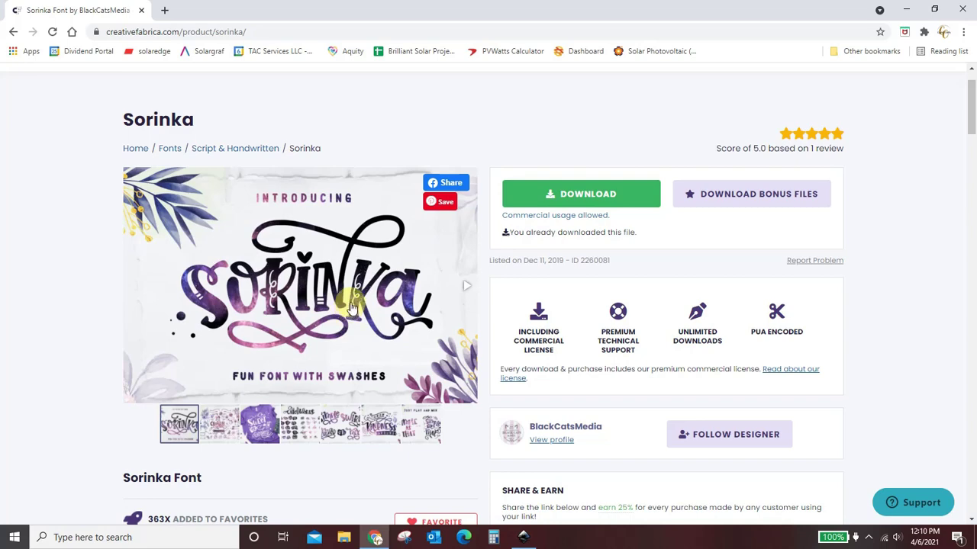
pyautogui.scroll(-2, 350, 311)
pyautogui.scroll(3, 350, 314)
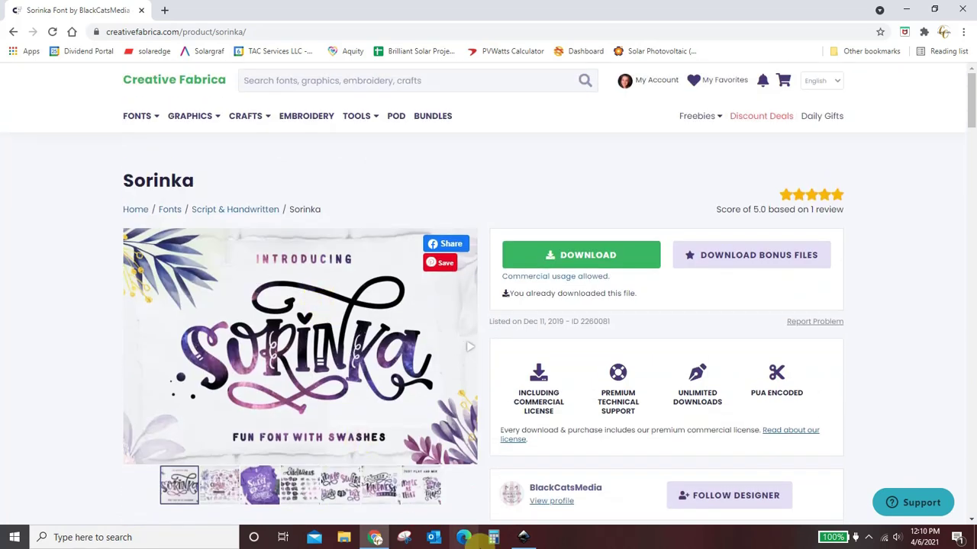
pyautogui.click(522, 538)
# Try scaling the finished quote design from its corner with the width and height unlocked, and undo the scaling.
pyautogui.scroll(-10, 611, 371)
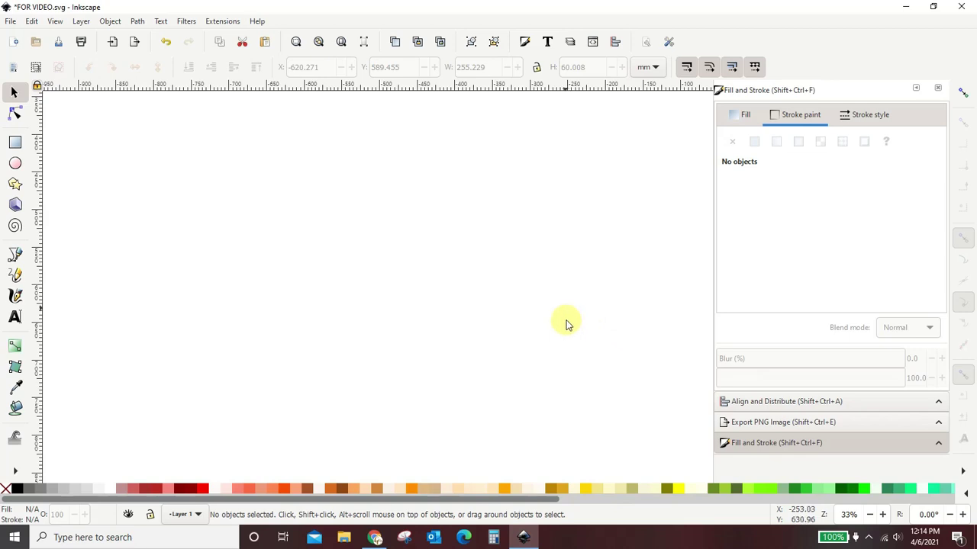
pyautogui.click(537, 67)
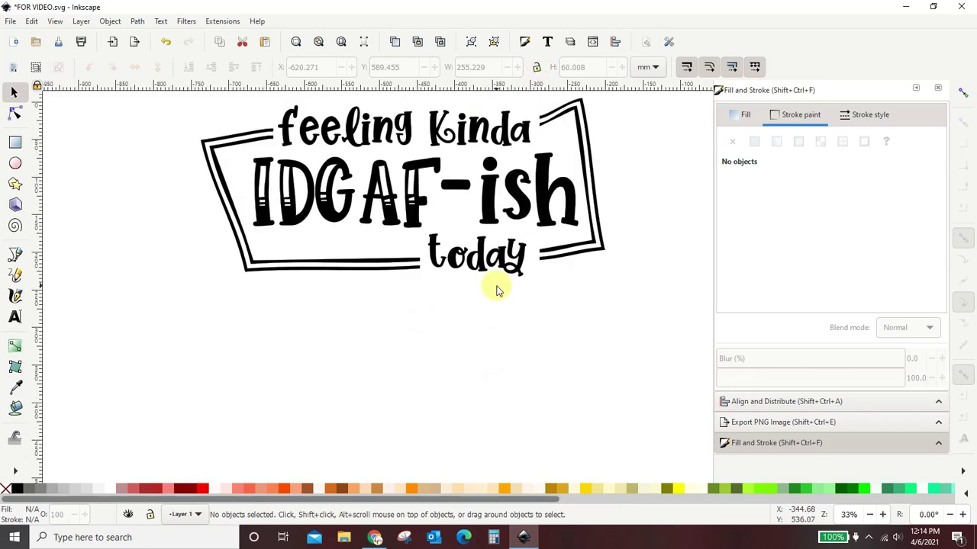
pyautogui.click(505, 310)
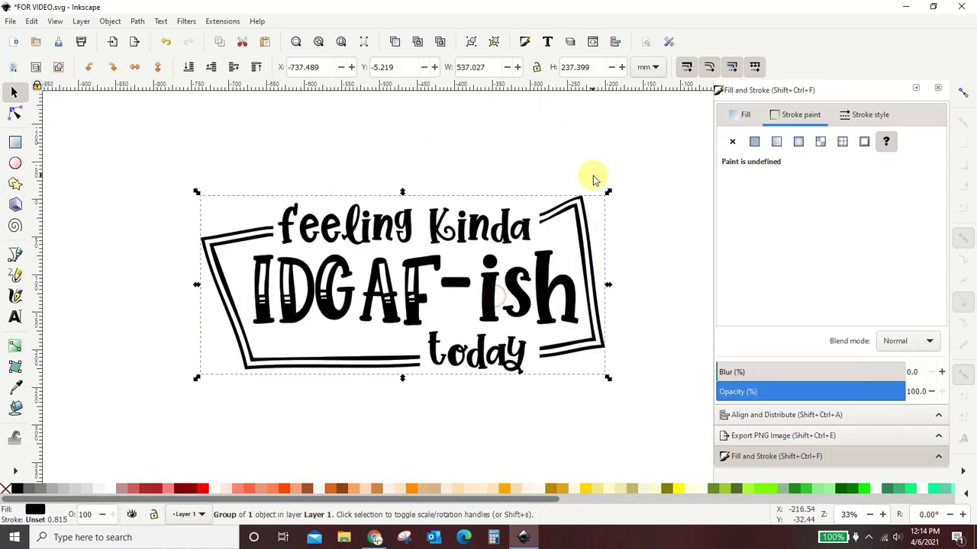
pyautogui.moveTo(611, 193); pyautogui.dragTo(593, 174)
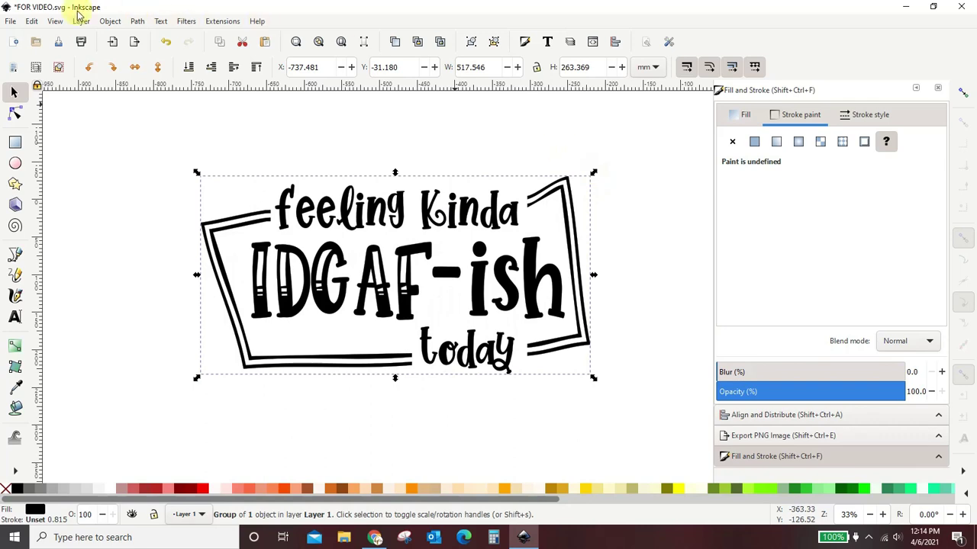
pyautogui.click(32, 21)
pyautogui.click(43, 33)
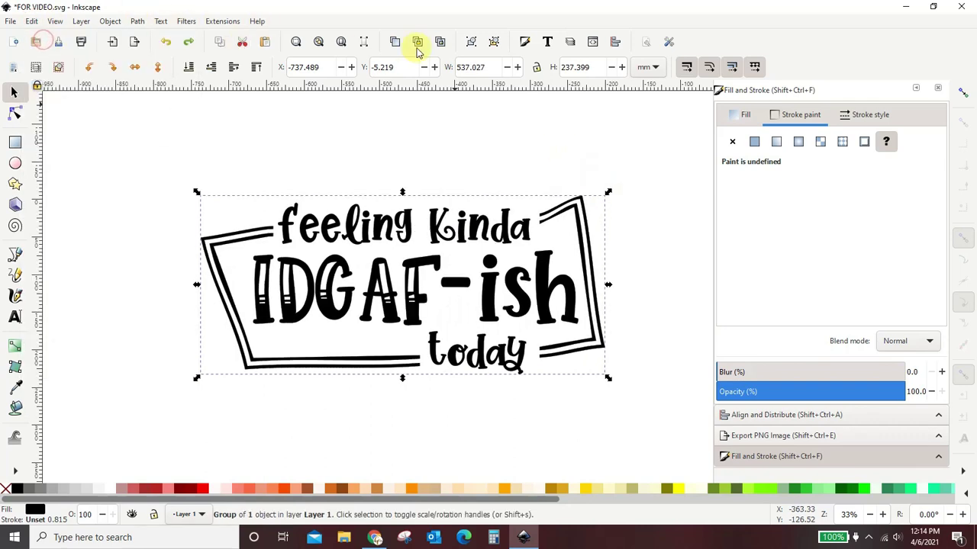
# Lock the width-to-height ratio and scale the quote design up to about 548 × 242 mm.
pyautogui.click(536, 68)
pyautogui.moveTo(609, 193); pyautogui.dragTo(637, 198)
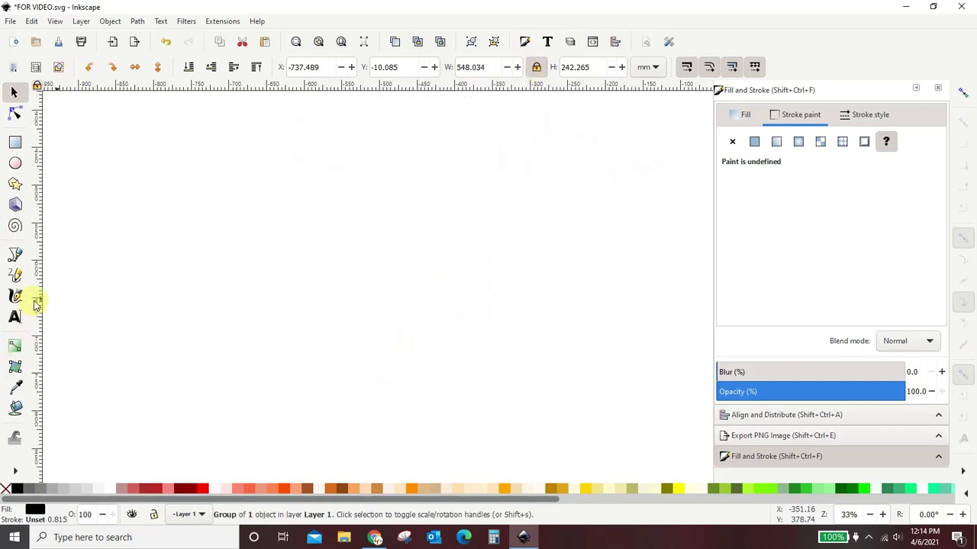
# Add the text "IDGAF" in an empty area below the finished design and set its font to Sorinka Carved.
pyautogui.click(14, 317)
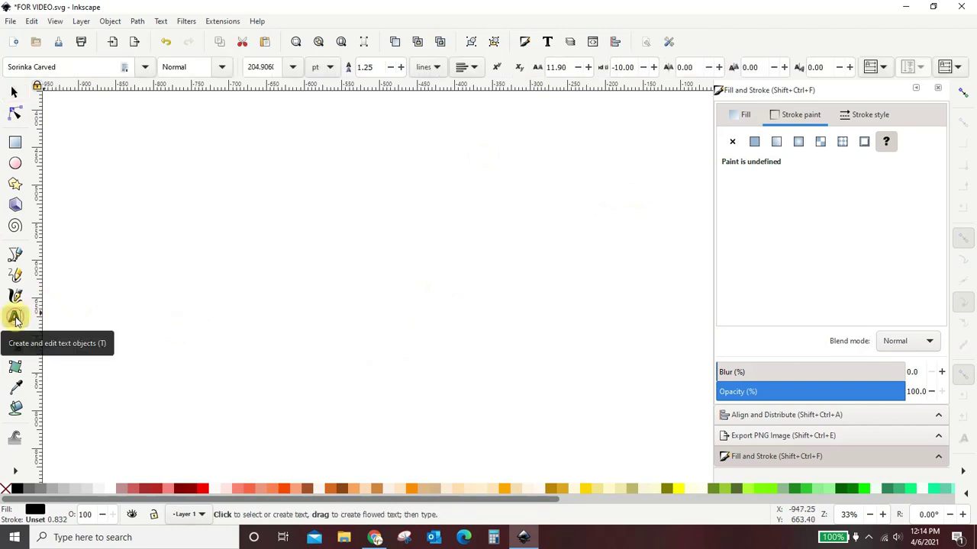
pyautogui.click(271, 312)
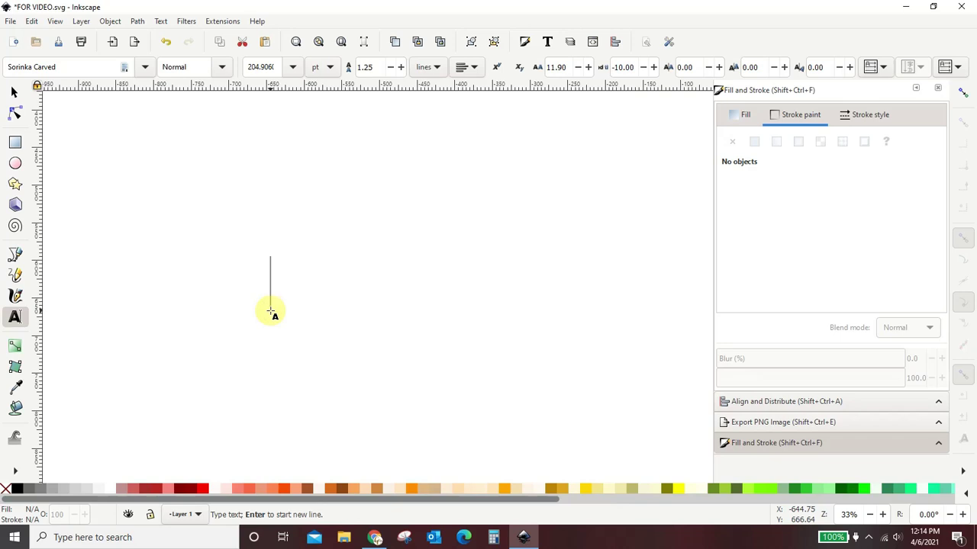
pyautogui.write('ID')
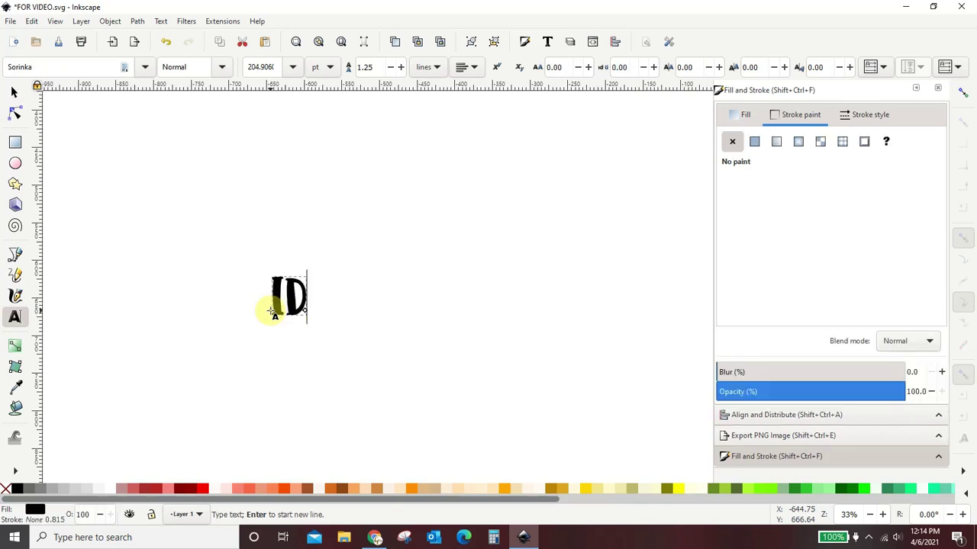
pyautogui.write('GAF')
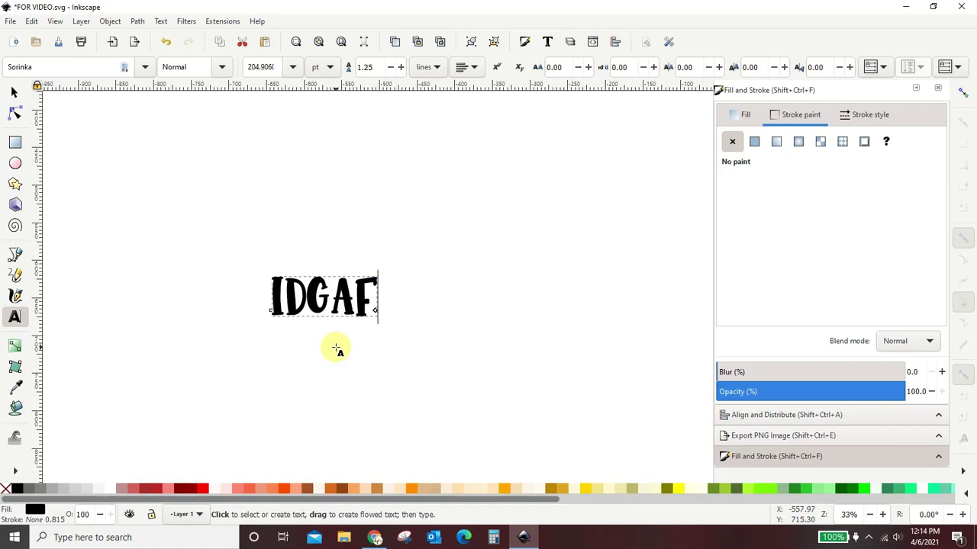
pyautogui.click(144, 67)
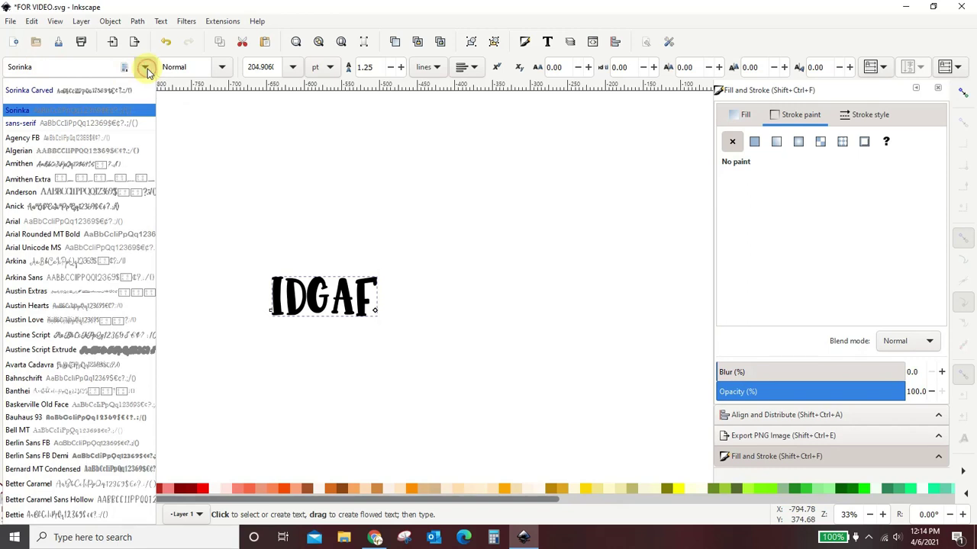
pyautogui.click(103, 91)
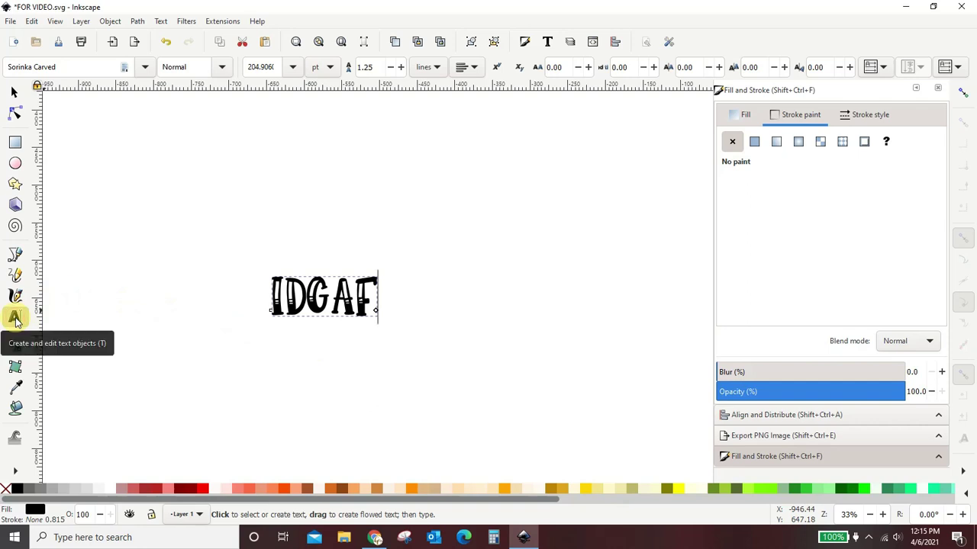
# Add a separate text object "-ISH" beside "IDGAF" and set its font to Sorinka.
pyautogui.click(475, 299)
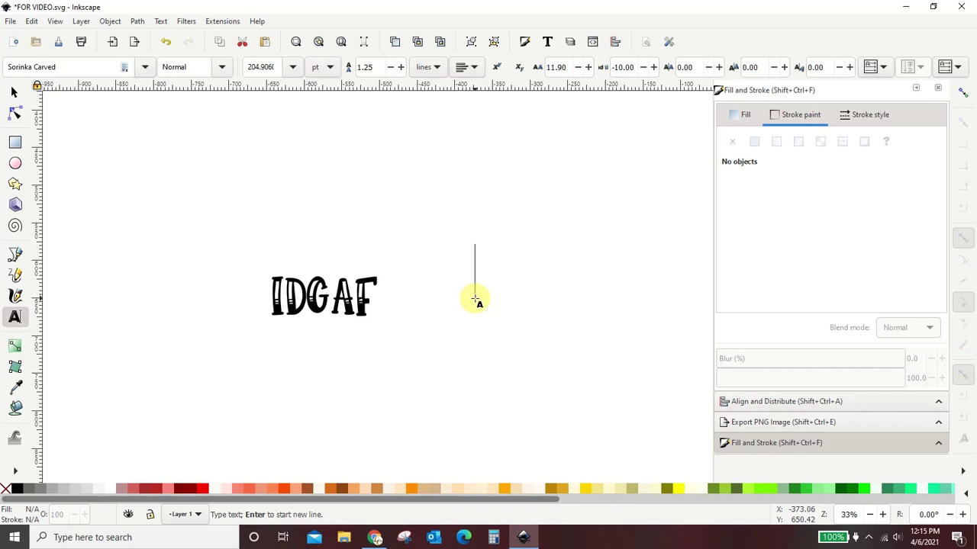
pyautogui.write('-ISH')
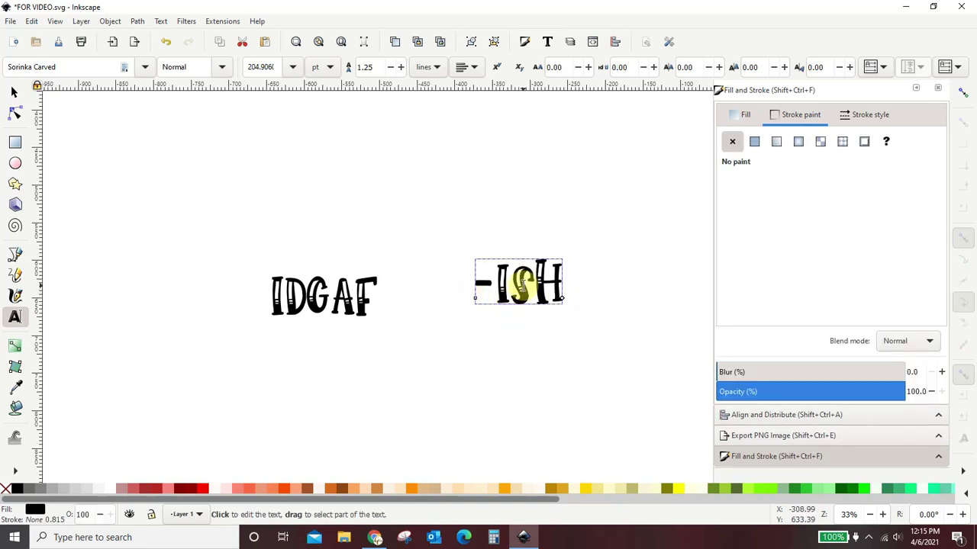
pyautogui.click(145, 67)
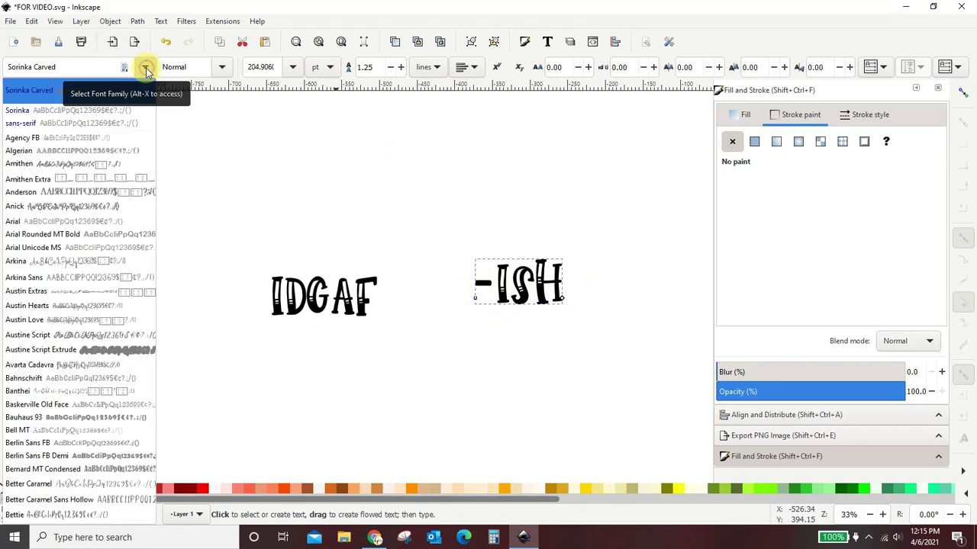
pyautogui.click(38, 113)
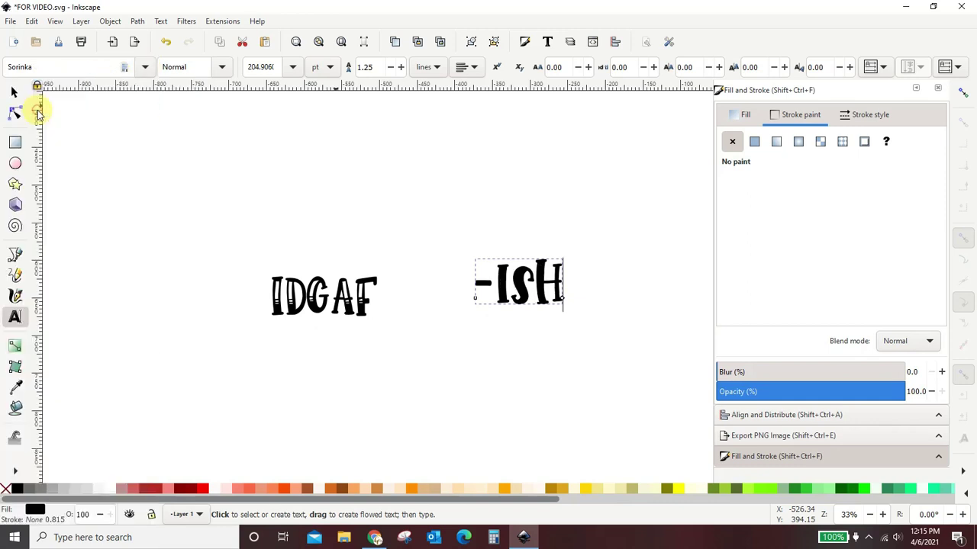
# Move "-ISH" directly after the F of "IDGAF" so the two texts read as one word.
pyautogui.click(13, 93)
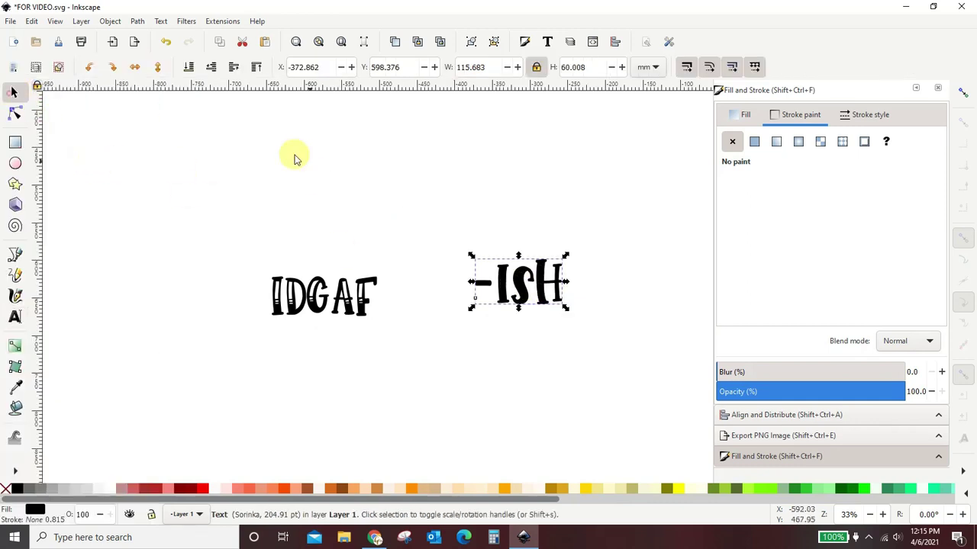
pyautogui.moveTo(523, 281); pyautogui.dragTo(411, 306)
pyautogui.click(395, 374)
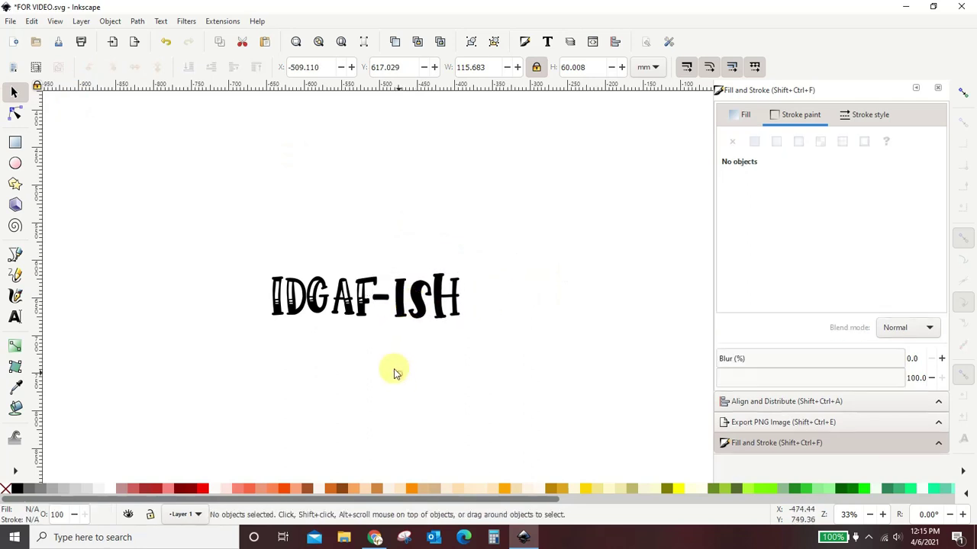
# Align the bottom edges of "IDGAF" and "-ISH" relative to the last selected object and group the two texts.
pyautogui.moveTo(227, 246); pyautogui.dragTo(502, 354)
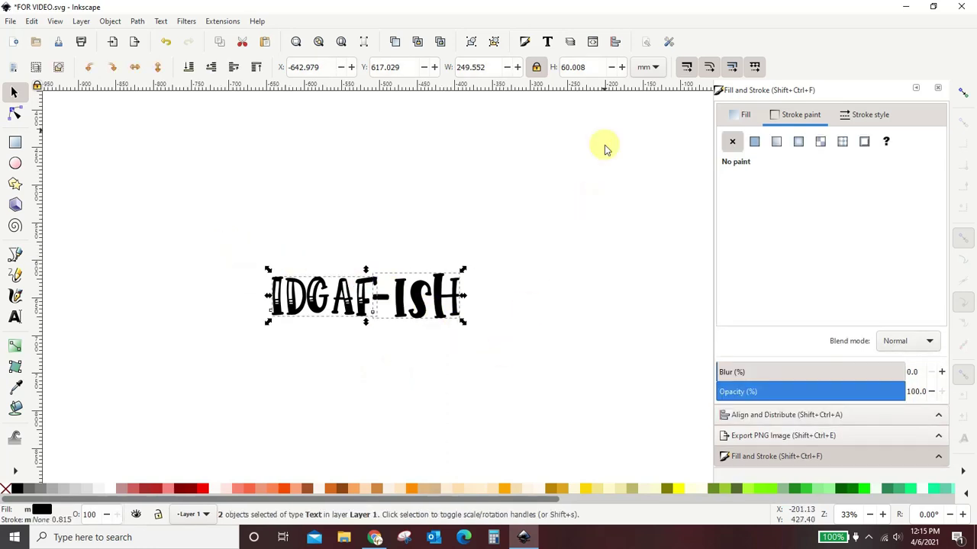
pyautogui.click(615, 42)
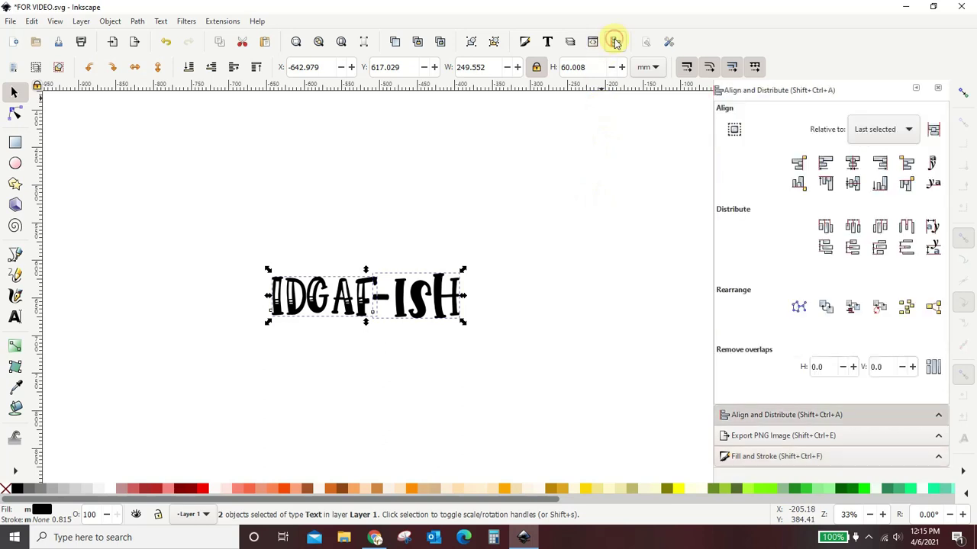
pyautogui.click(881, 191)
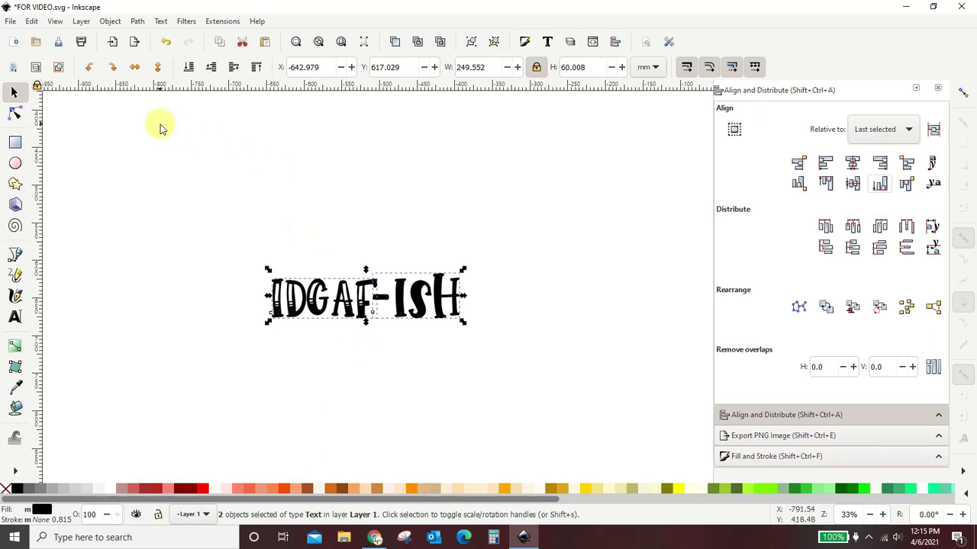
pyautogui.click(112, 23)
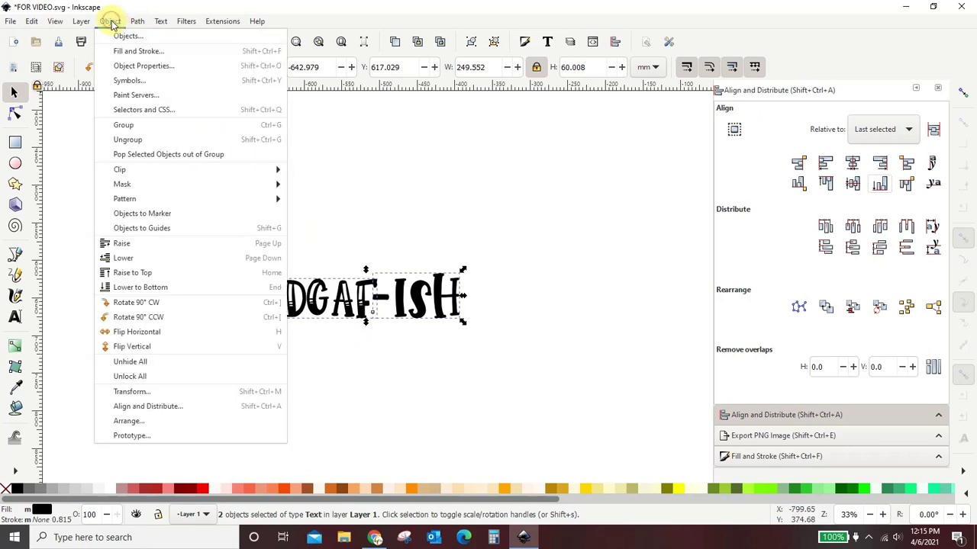
pyautogui.click(125, 127)
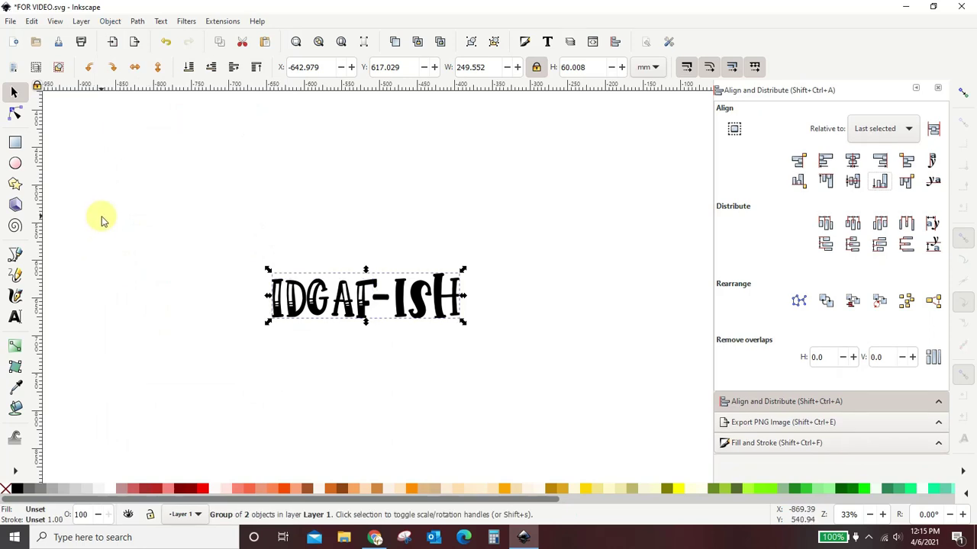
# Enlarge the IDGAF-ISH group proportionally to about 331 × 80 mm and shift it slightly on the canvas.
pyautogui.moveTo(450, 315); pyautogui.dragTo(543, 411)
pyautogui.moveTo(491, 299); pyautogui.dragTo(474, 304)
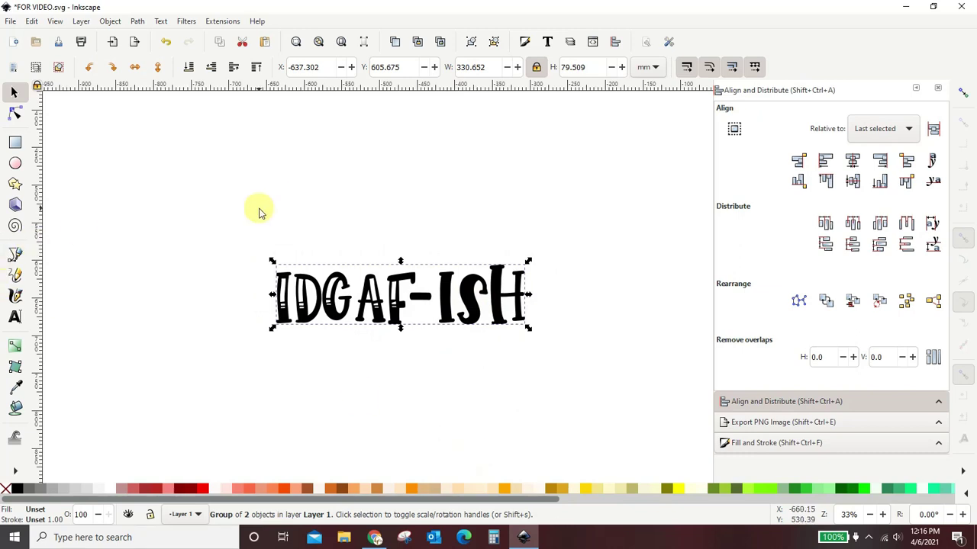
# Add a separate text object reading "feeling Kinda" above the IDGAF-ISH group in the Sorinka font.
pyautogui.click(16, 318)
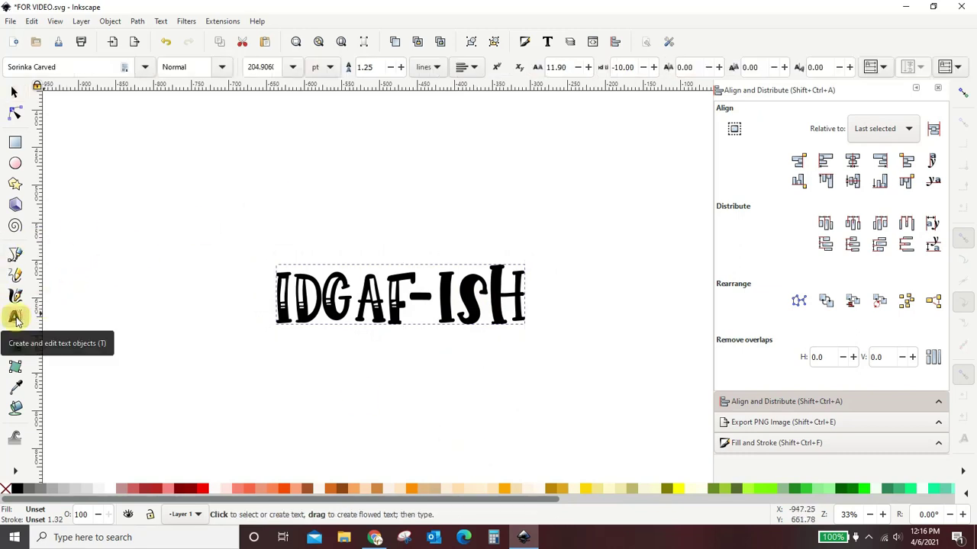
pyautogui.click(292, 188)
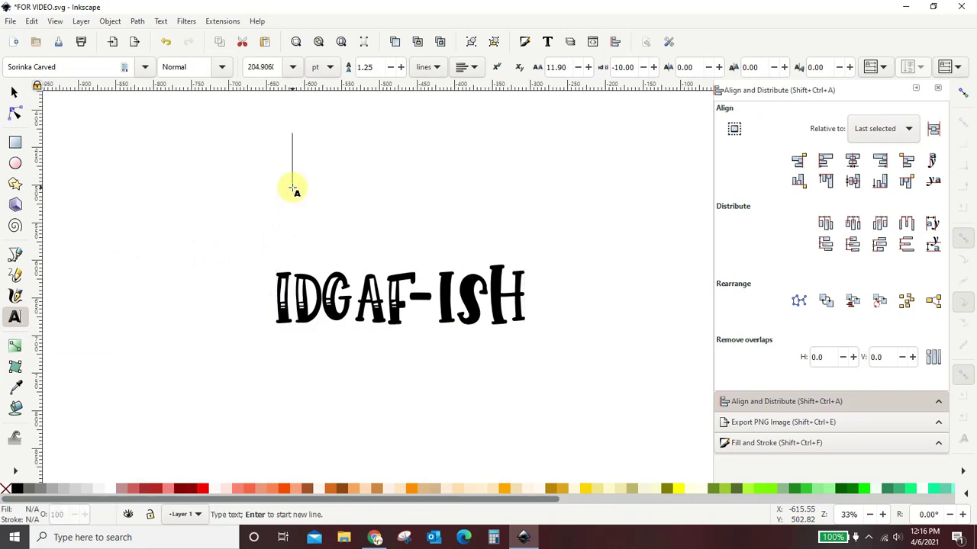
pyautogui.write('F')
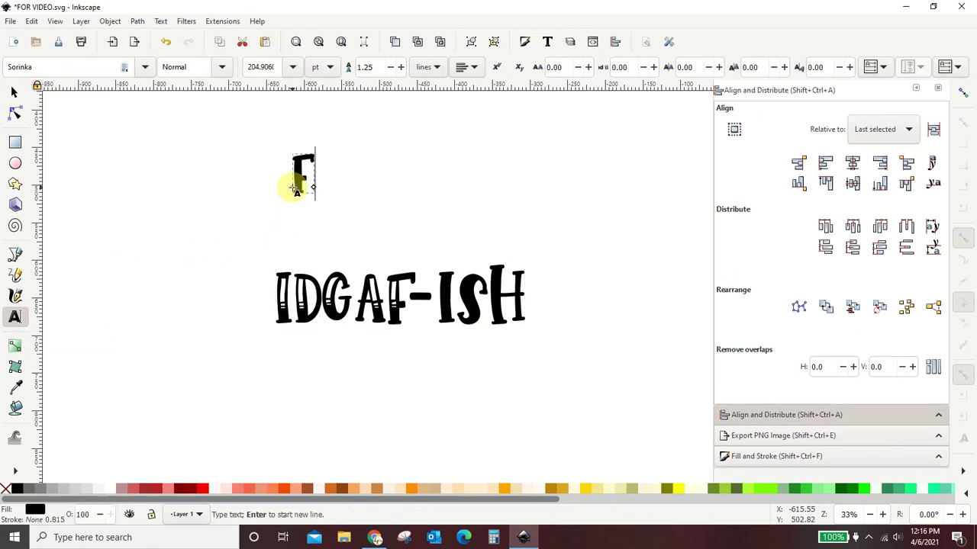
pyautogui.press('BackSpace')
pyautogui.press('capslock')
pyautogui.write('fee')
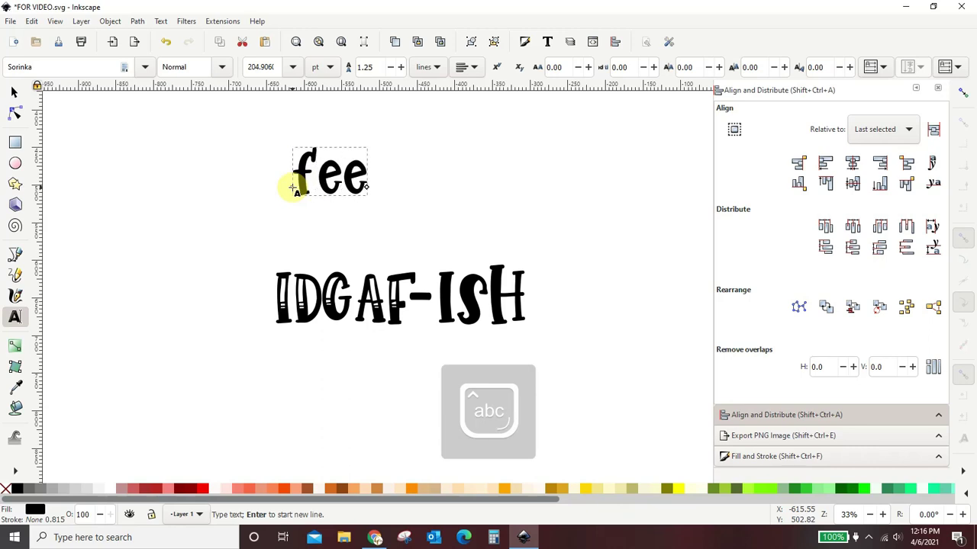
pyautogui.write('ling Kinda')
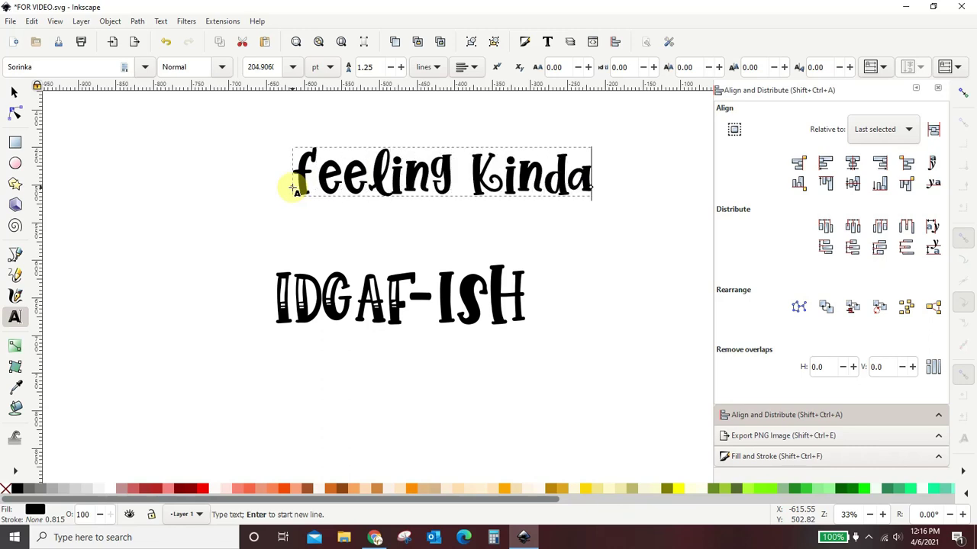
# Add a separate text object reading "today" below the IDGAF-ISH group in the Sorinka font.
pyautogui.click(432, 417)
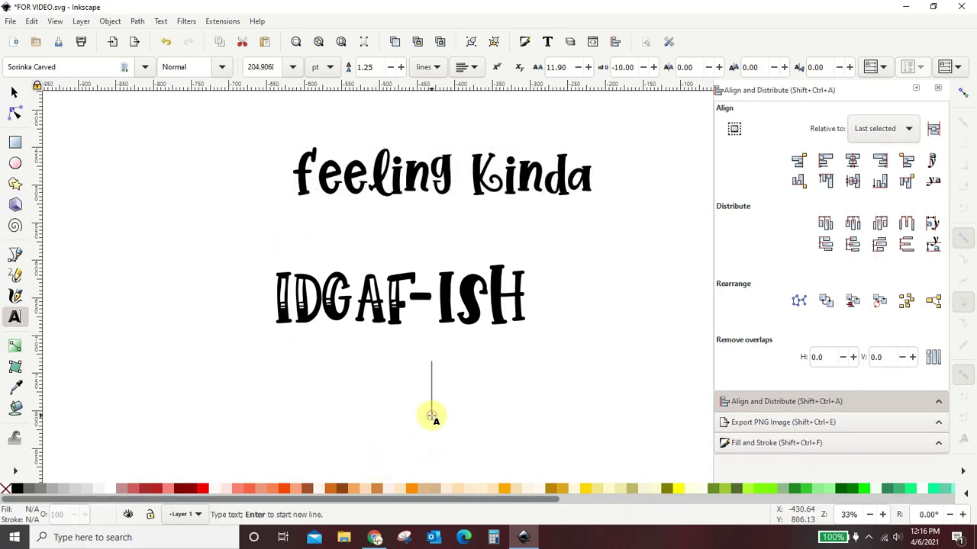
pyautogui.write('today')
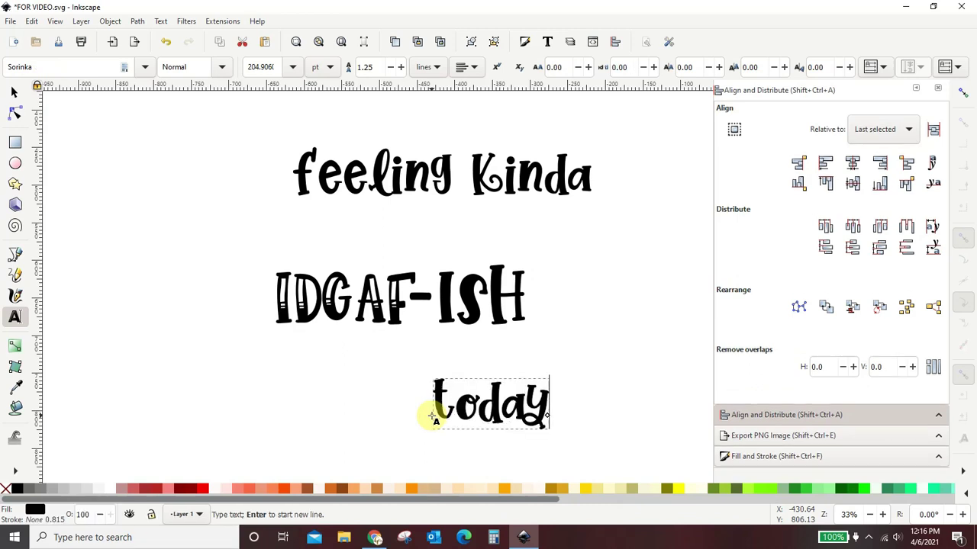
pyautogui.press('Escape')
# Compare the new text lines with the reference design and check the font and size of each one.
pyautogui.scroll(10, 425, 382)
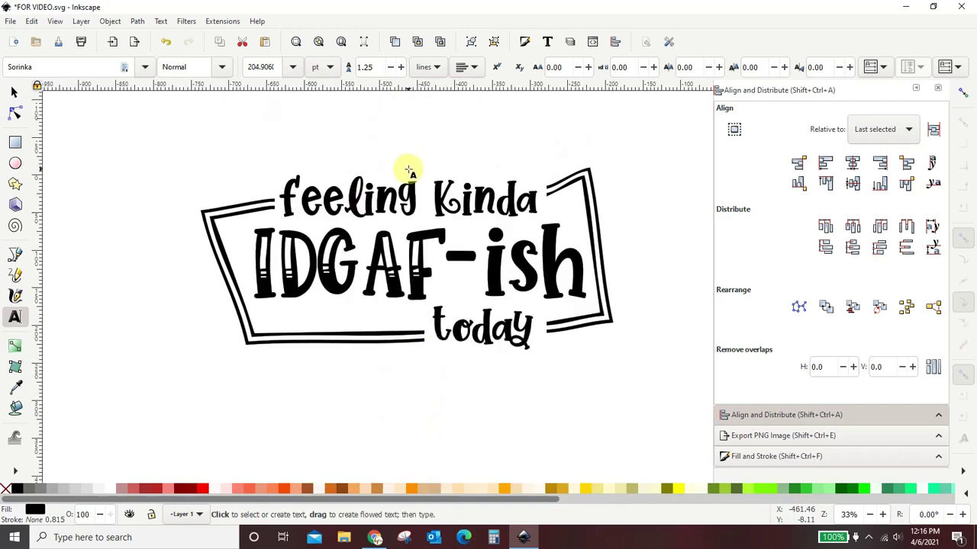
pyautogui.scroll(-10, 654, 350)
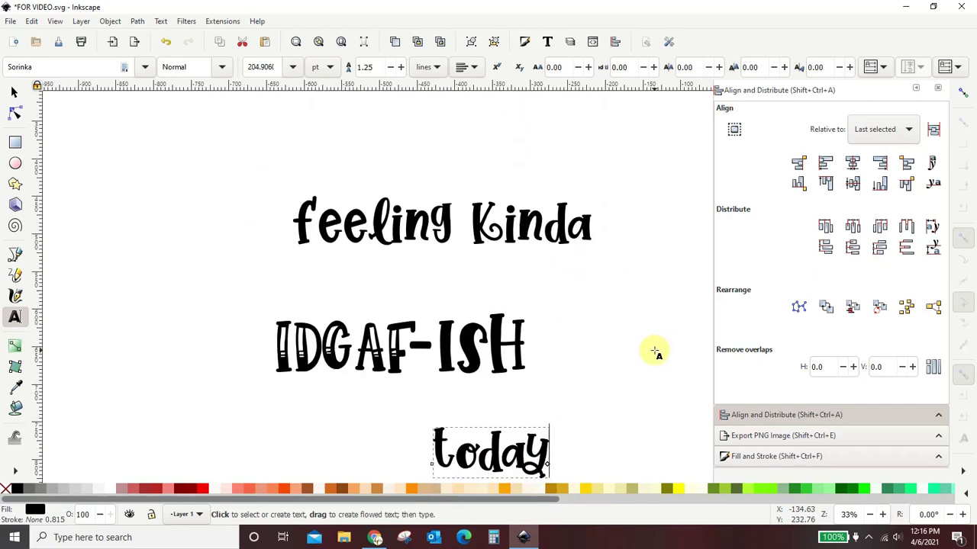
pyautogui.scroll(-2, 654, 350)
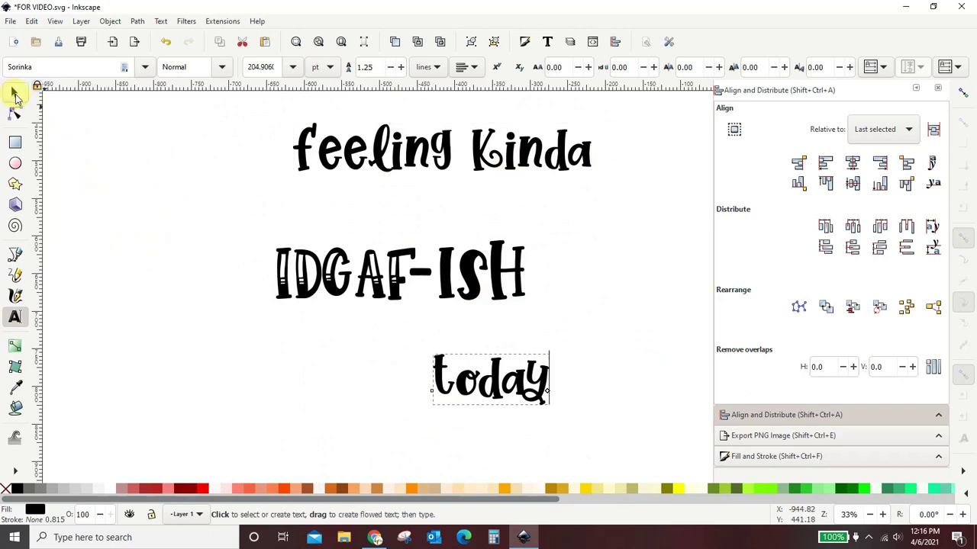
pyautogui.click(15, 95)
pyautogui.click(518, 156)
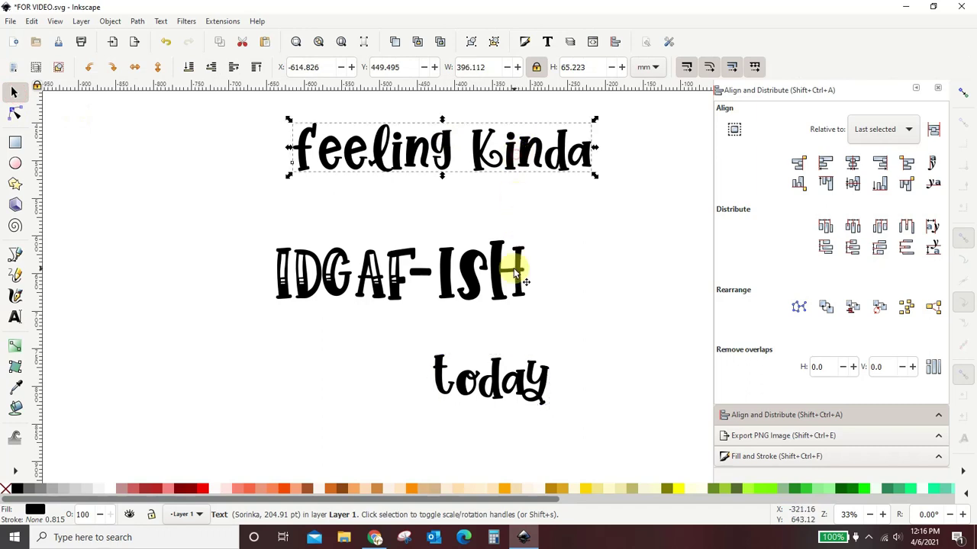
pyautogui.click(513, 268)
pyautogui.click(535, 388)
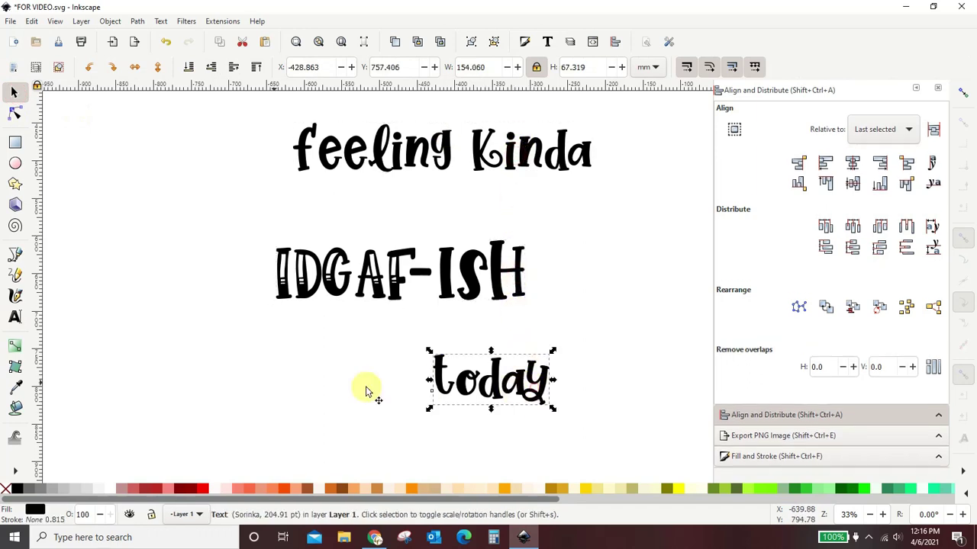
pyautogui.click(15, 317)
pyautogui.click(299, 279)
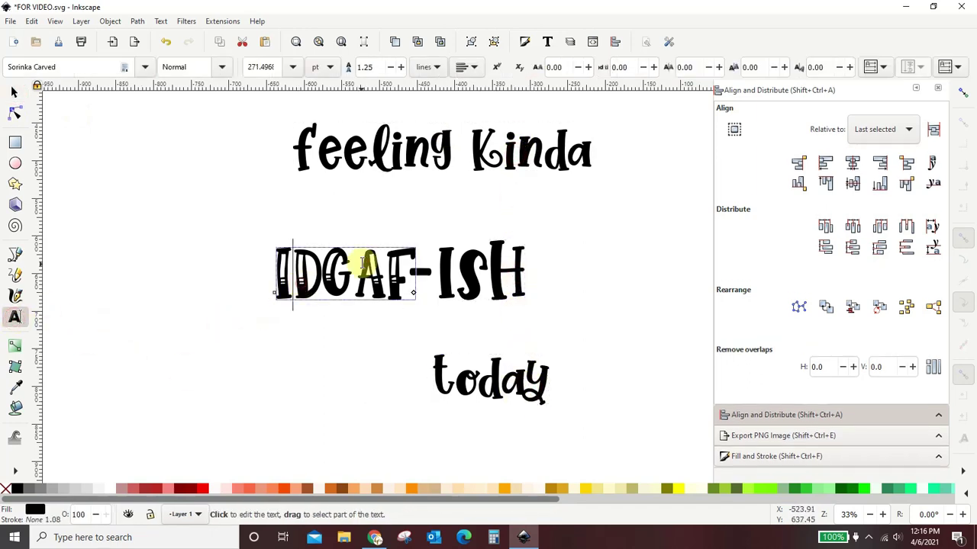
pyautogui.click(375, 162)
pyautogui.click(529, 384)
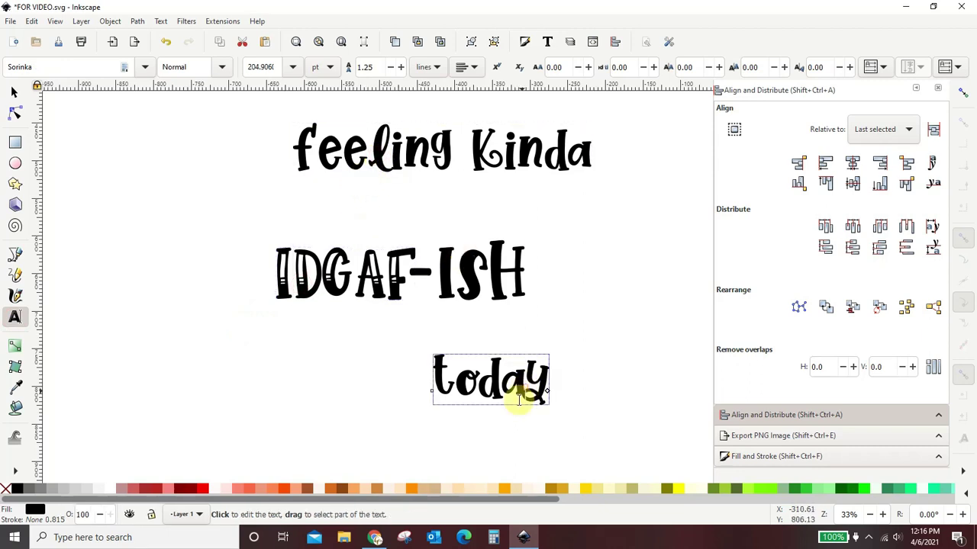
# Move "feeling Kinda" toward the left above IDGAF-ISH and shrink it proportionally to about 248 × 41 mm.
pyautogui.click(16, 92)
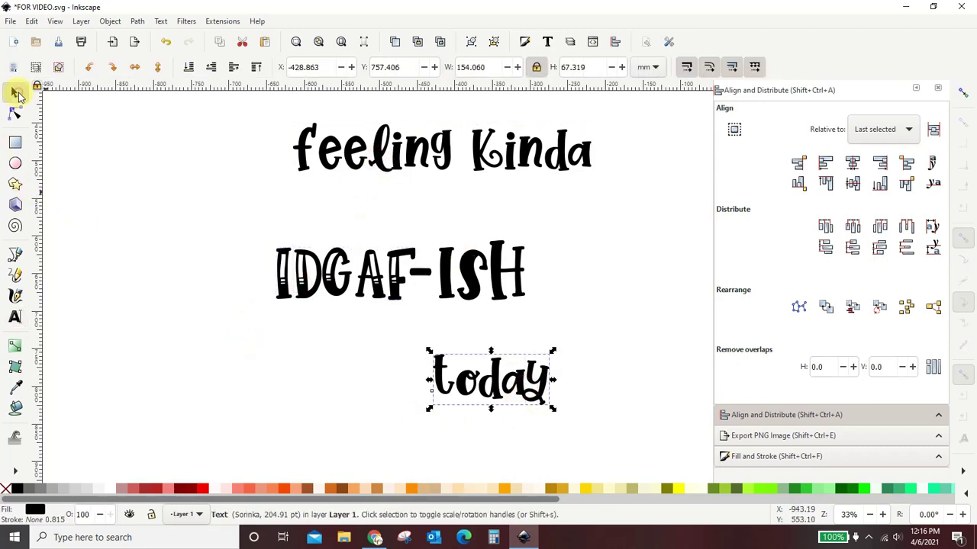
pyautogui.moveTo(392, 163); pyautogui.dragTo(328, 188)
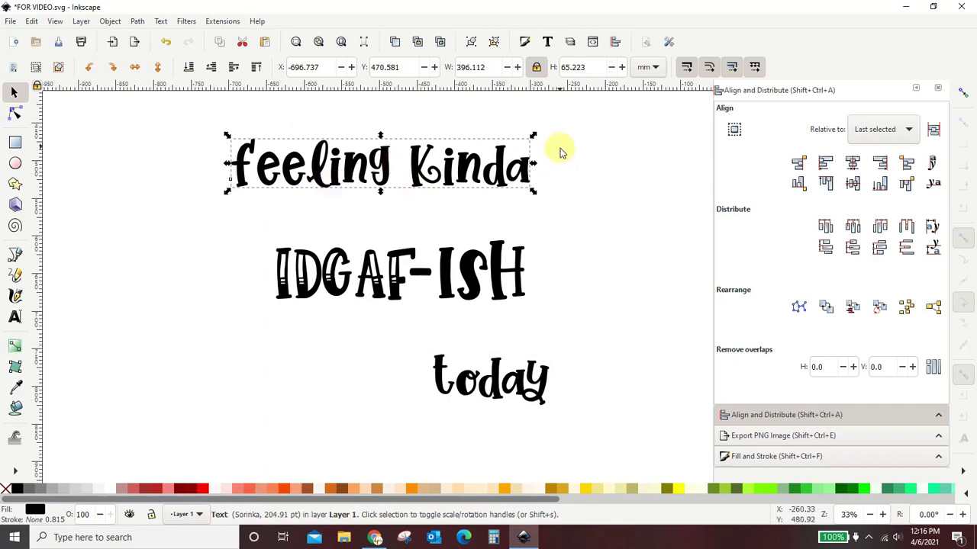
pyautogui.moveTo(534, 135); pyautogui.dragTo(490, 157)
# Move the IDGAF-ISH group directly beneath "feeling Kinda" and place "today" under it, shrunk to about 102 × 45 mm.
pyautogui.click(374, 267)
pyautogui.moveTo(374, 267); pyautogui.dragTo(325, 216)
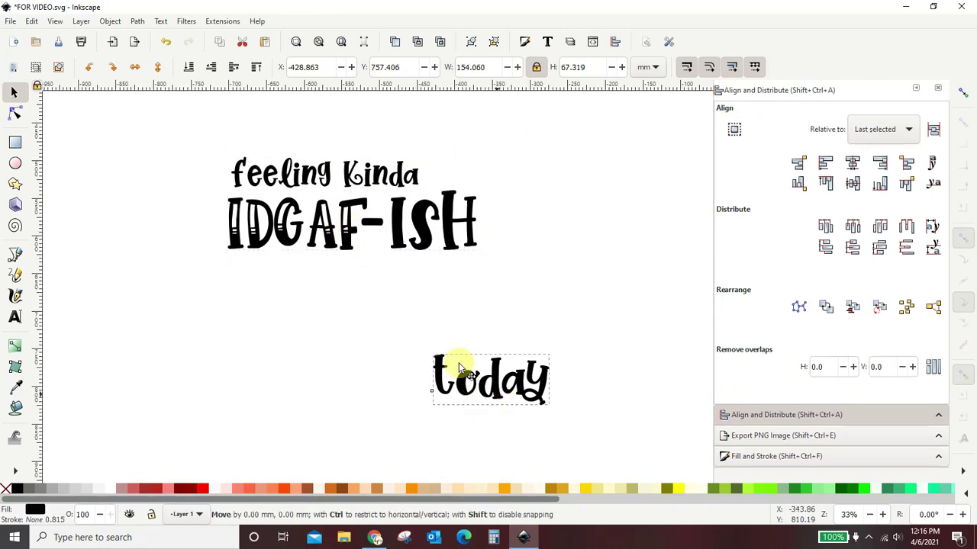
pyautogui.moveTo(497, 397); pyautogui.dragTo(417, 327)
pyautogui.moveTo(469, 282); pyautogui.dragTo(412, 284)
# Shift "feeling Kinda" about 28 mm to the right and "today" about 20 mm to the right and slightly up.
pyautogui.scroll(10, 560, 343)
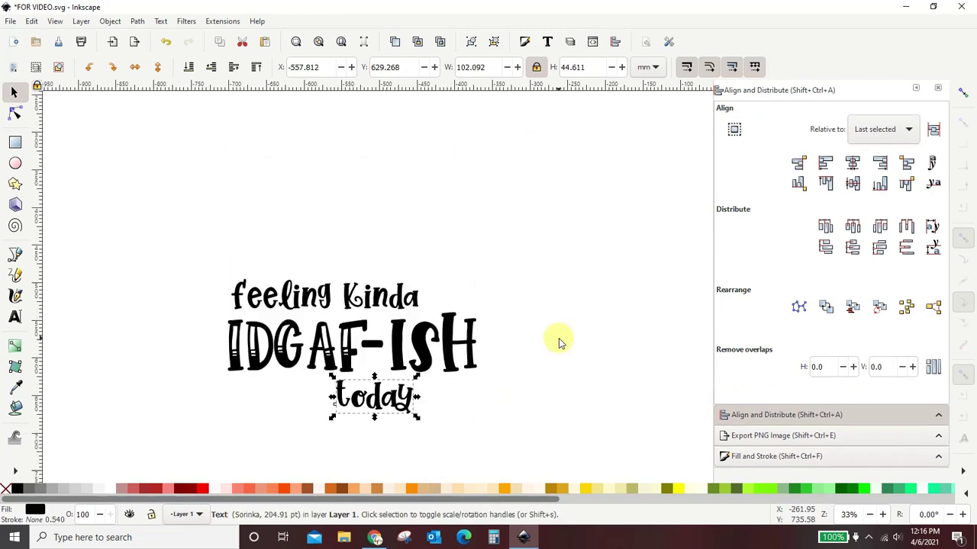
pyautogui.scroll(-4, 560, 343)
pyautogui.scroll(-6, 560, 343)
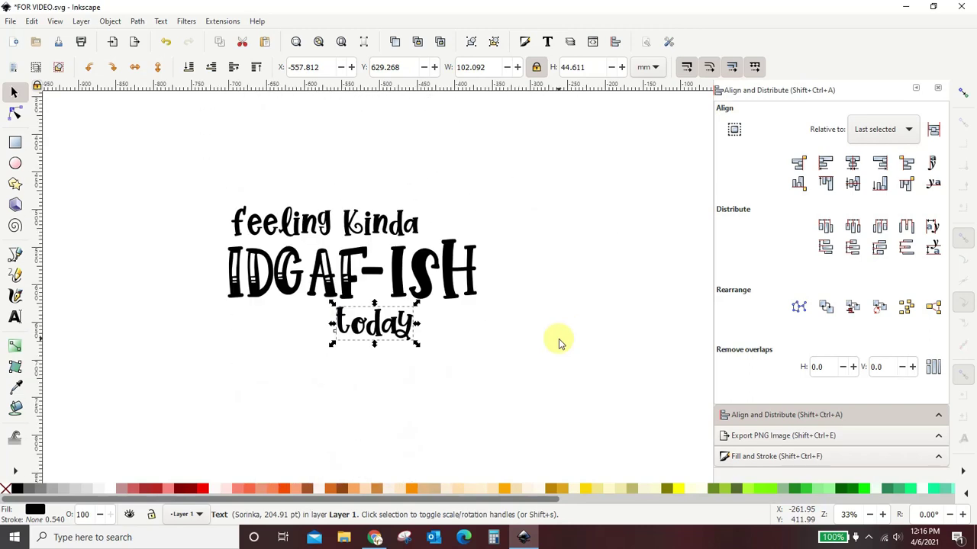
pyautogui.moveTo(356, 224); pyautogui.dragTo(375, 228)
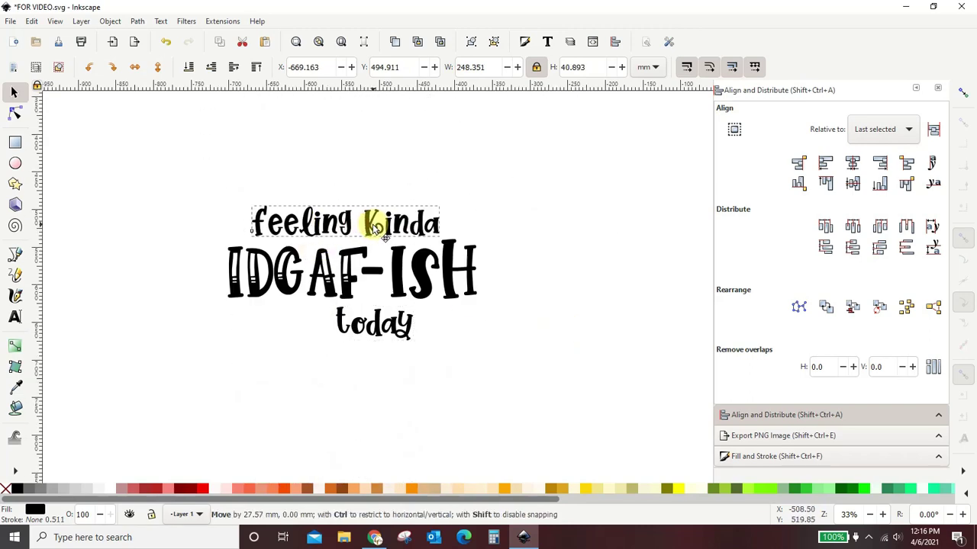
pyautogui.moveTo(388, 328); pyautogui.dragTo(406, 327)
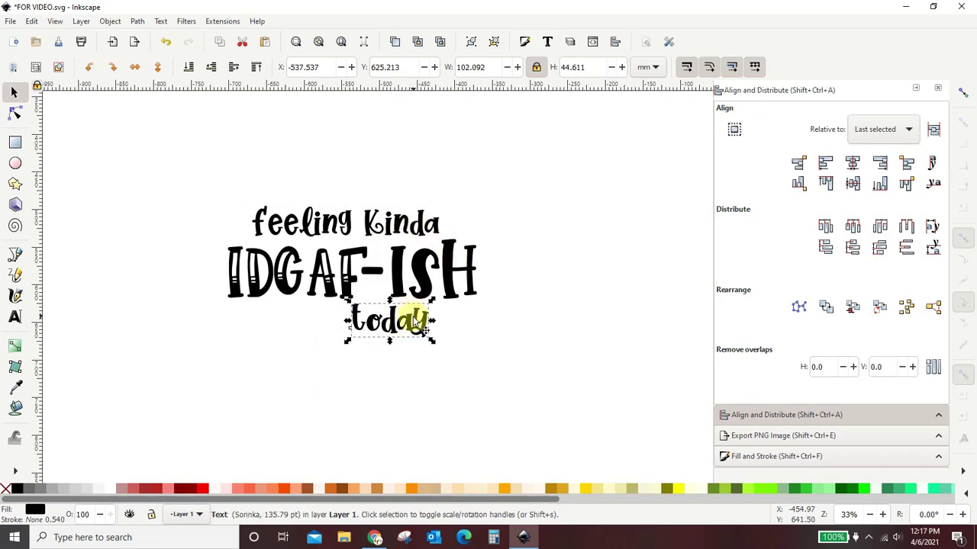
# Check the font size of "feeling Kinda" and set the font size of "today" to 128.4 pt to match.
pyautogui.click(387, 232)
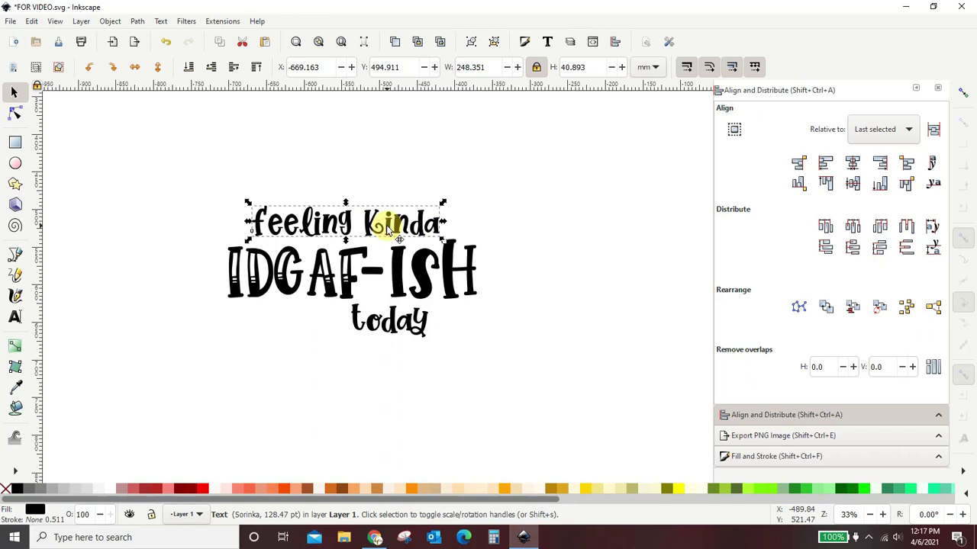
pyautogui.click(14, 319)
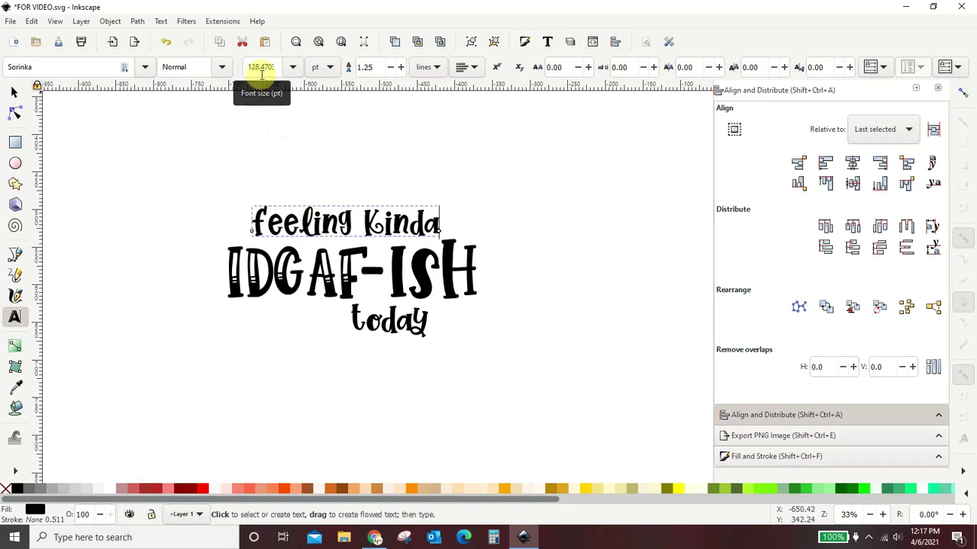
pyautogui.click(14, 92)
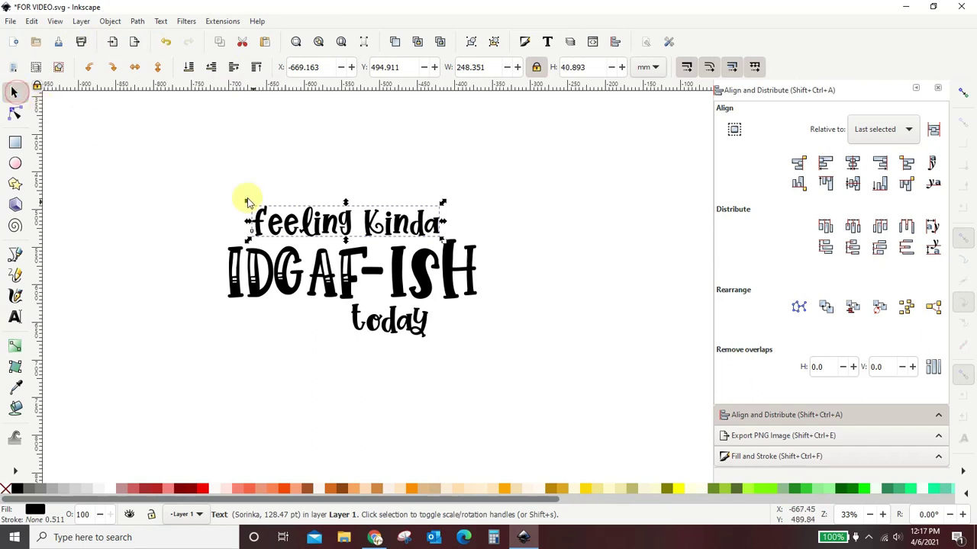
pyautogui.click(392, 326)
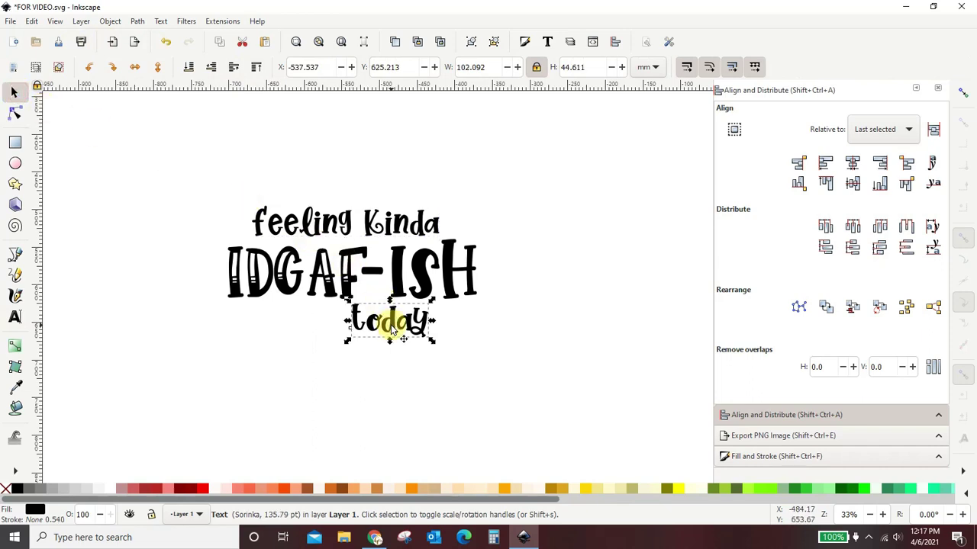
pyautogui.click(15, 317)
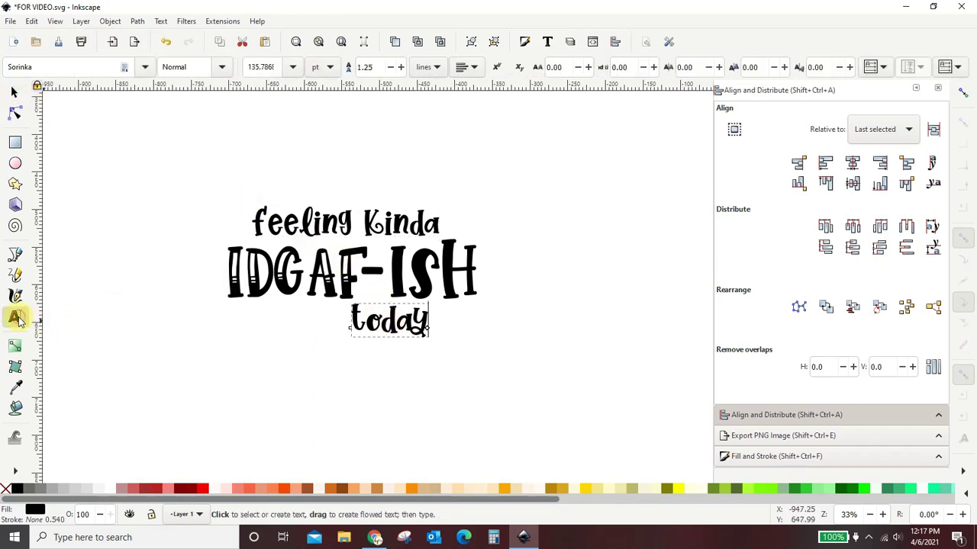
pyautogui.moveTo(247, 66); pyautogui.dragTo(285, 66)
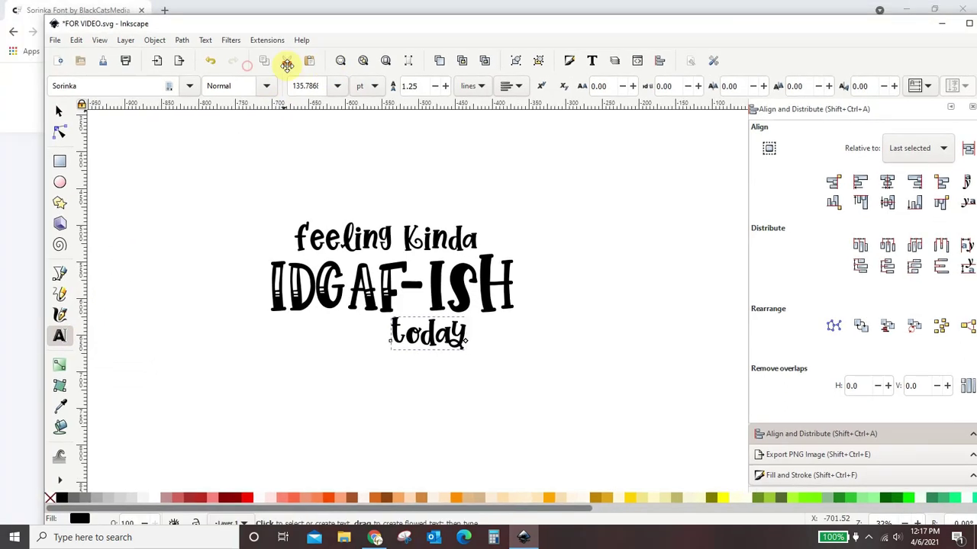
pyautogui.click(969, 22)
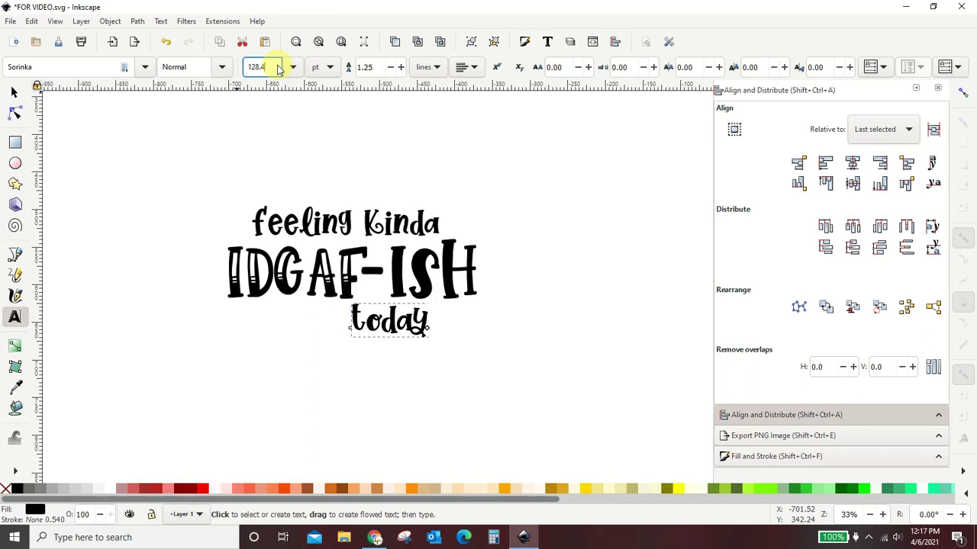
pyautogui.press('Return')
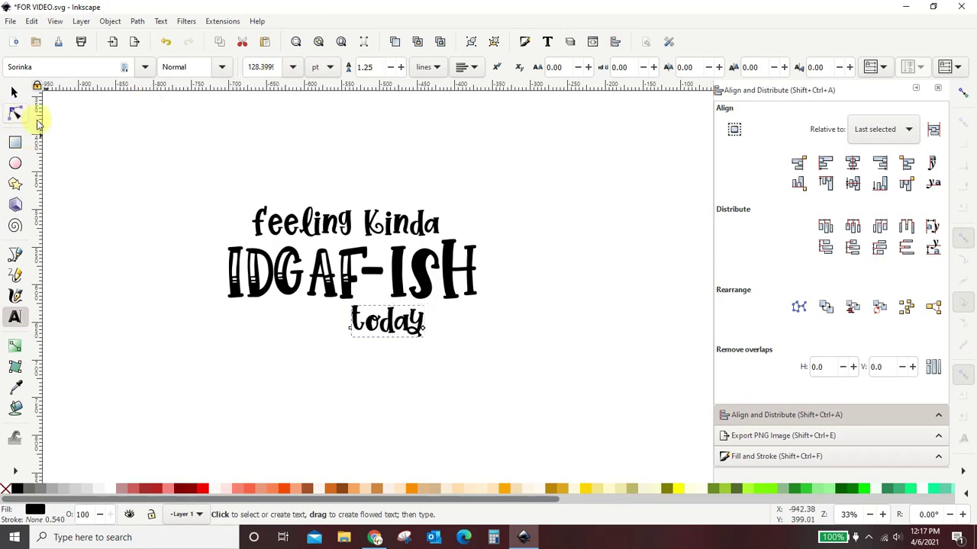
pyautogui.click(15, 92)
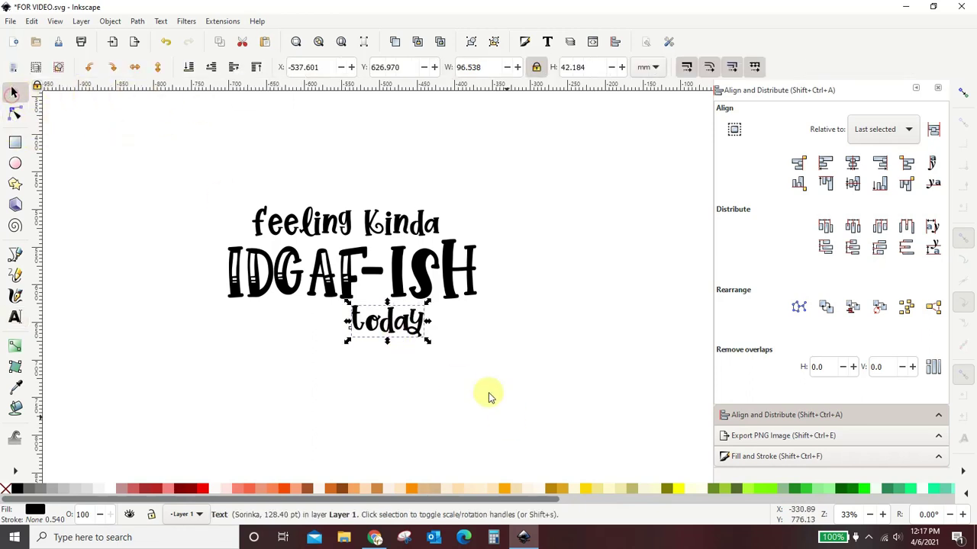
# Check the font sizes of "feeling Kinda" and "today" against each other.
pyautogui.click(406, 324)
pyautogui.click(396, 231)
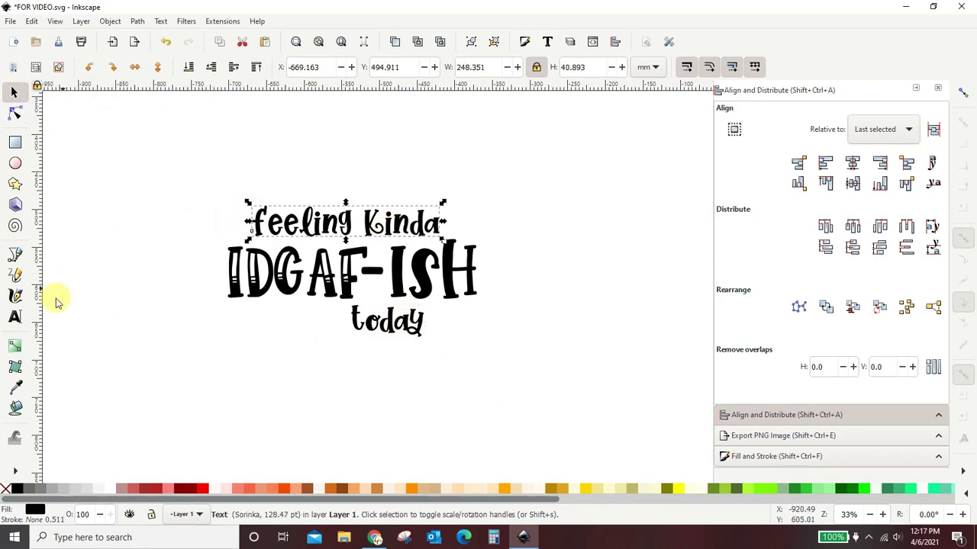
pyautogui.click(16, 316)
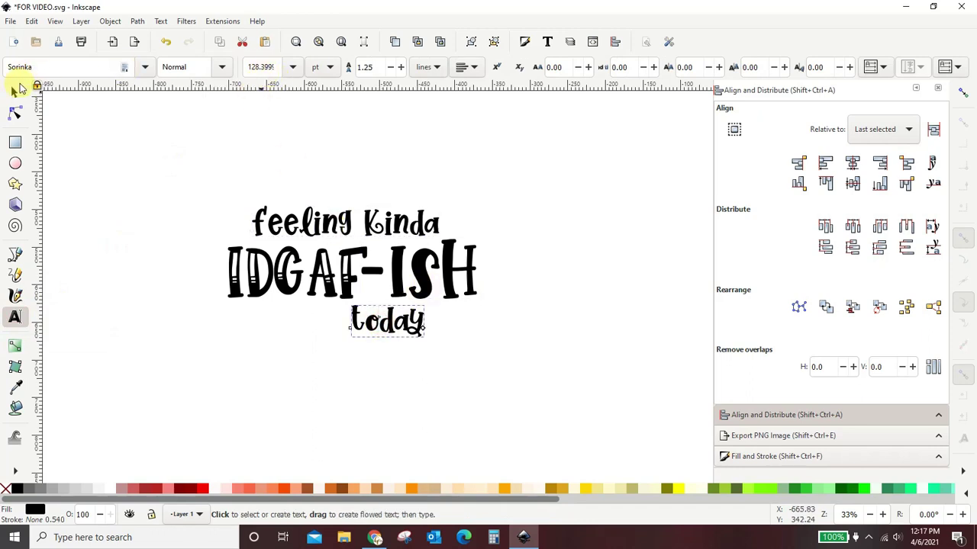
pyautogui.click(14, 91)
pyautogui.click(405, 324)
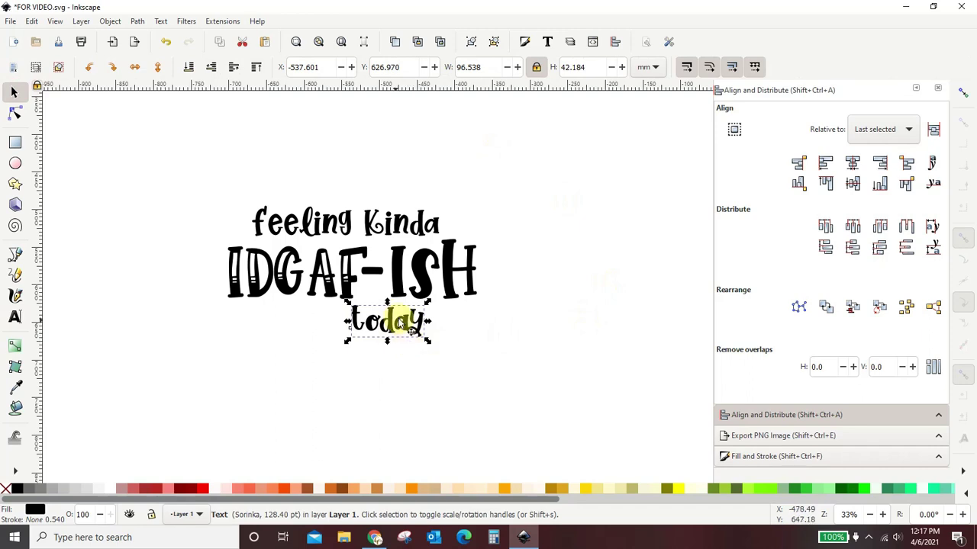
# Nudge "feeling Kinda" about 4 mm down and "today" about 4 mm up and 7 mm right, closer to IDGAF-ISH.
pyautogui.moveTo(399, 221); pyautogui.dragTo(401, 224)
pyautogui.moveTo(408, 327); pyautogui.dragTo(417, 327)
pyautogui.click(442, 382)
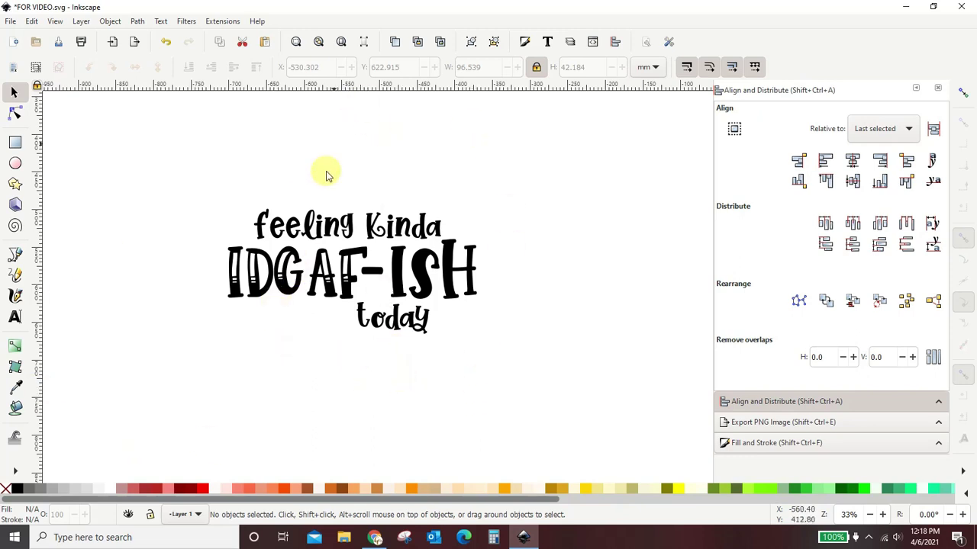
# Convert the "feeling Kinda" text object to paths.
pyautogui.click(341, 238)
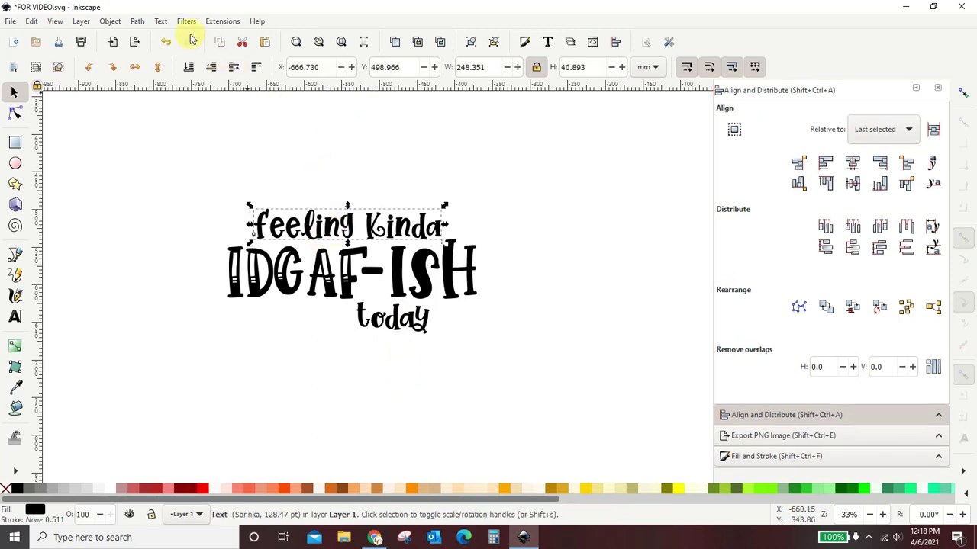
pyautogui.click(139, 21)
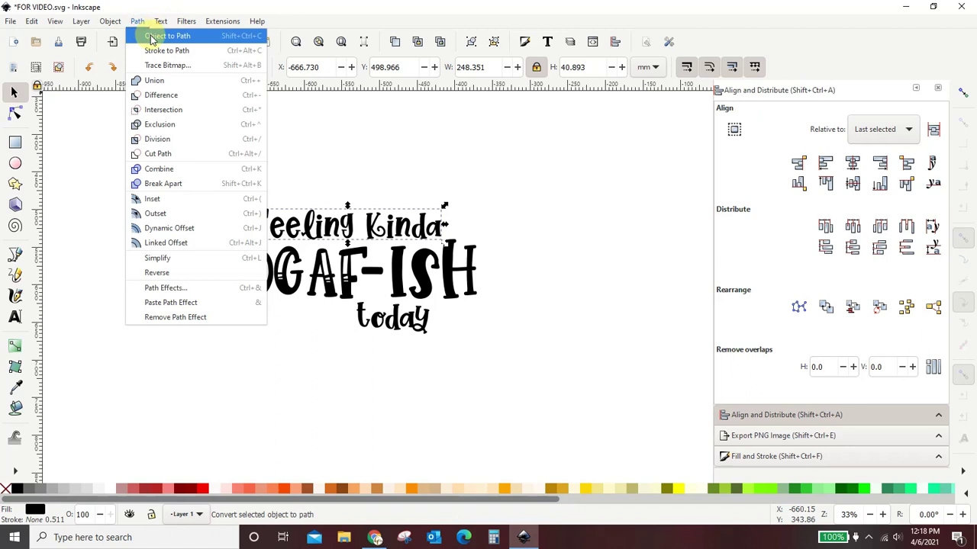
pyautogui.click(151, 36)
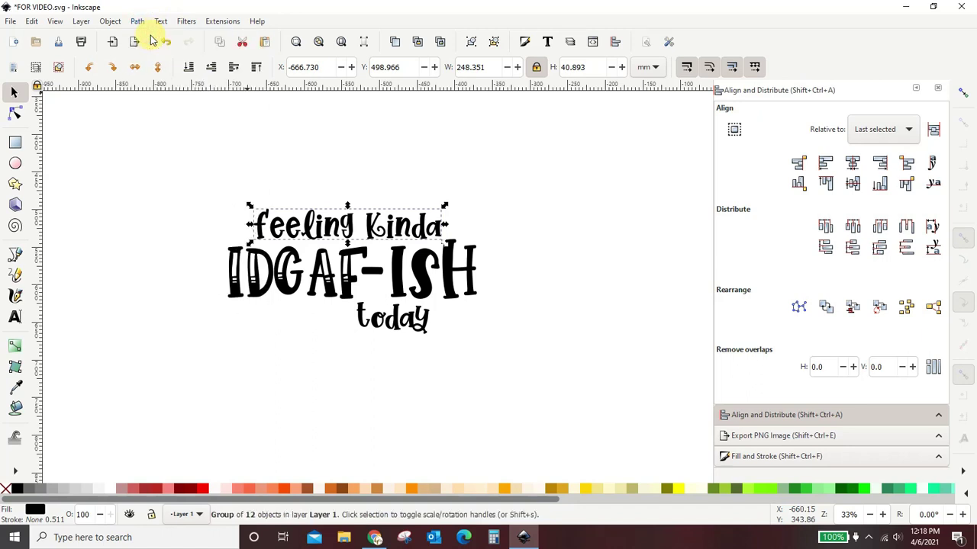
# Enter the "feeling Kinda" group and check its letters one by one as separate paths.
pyautogui.doubleClick(259, 225)
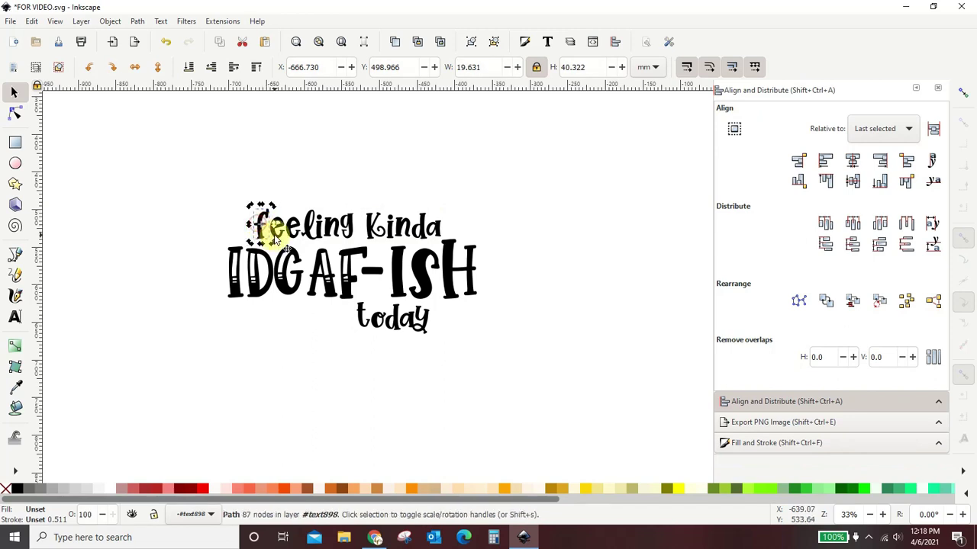
pyautogui.click(280, 231)
pyautogui.click(298, 230)
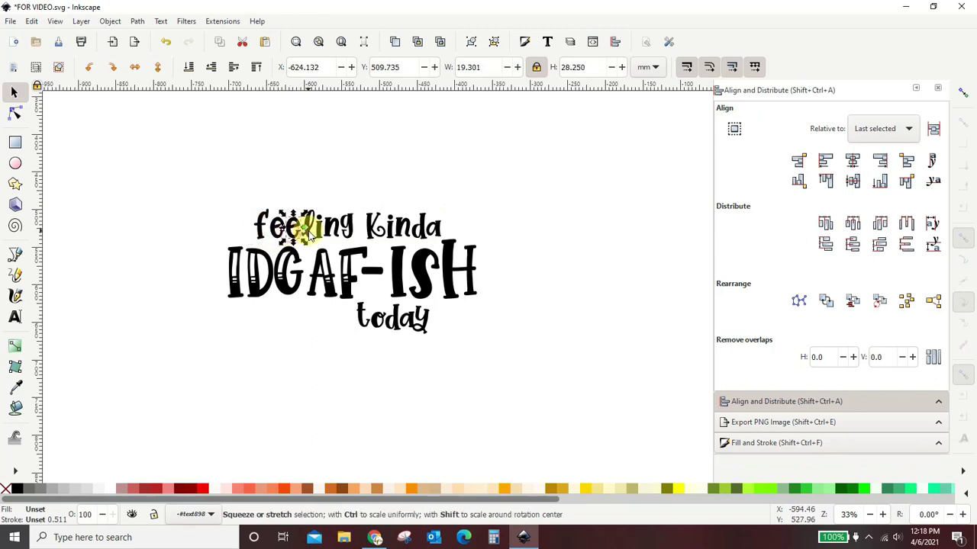
pyautogui.click(326, 229)
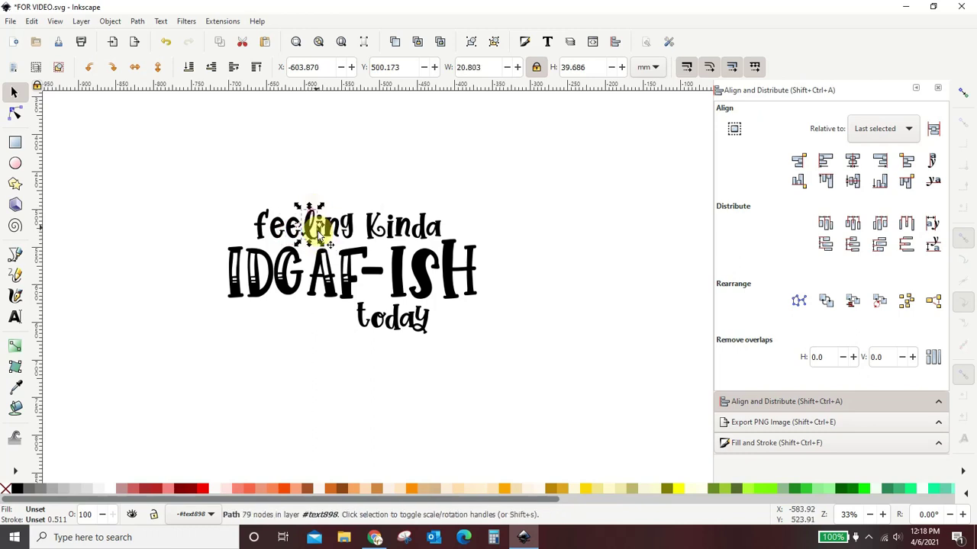
pyautogui.click(352, 229)
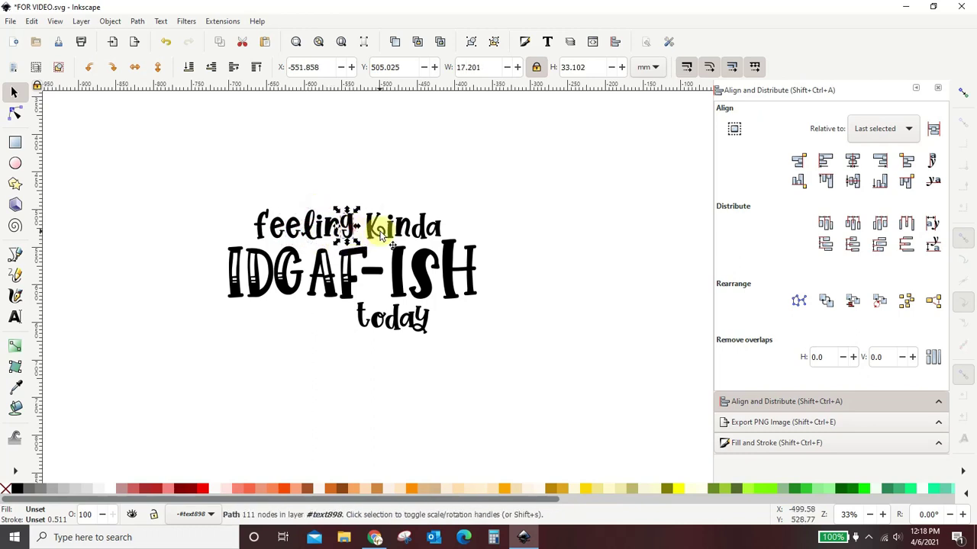
pyautogui.click(376, 228)
pyautogui.click(400, 233)
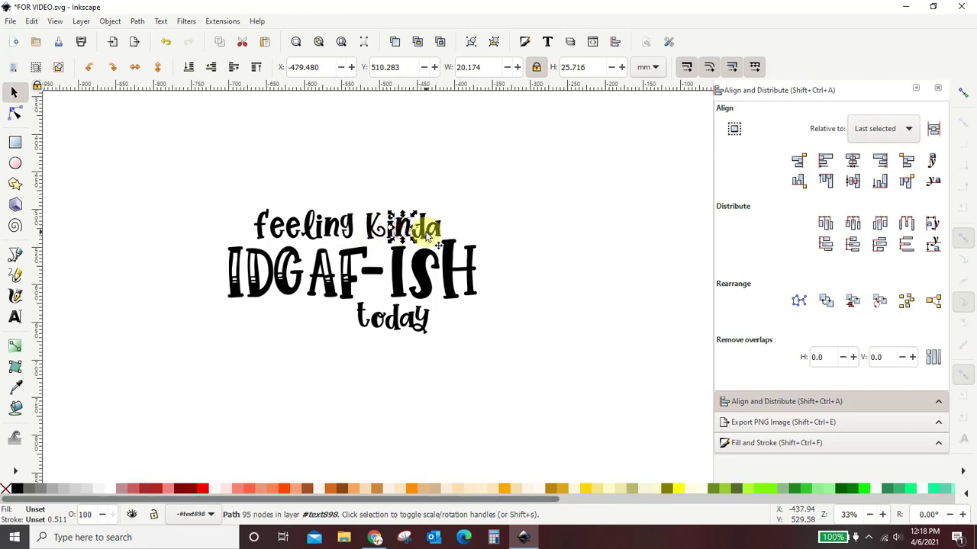
pyautogui.click(435, 228)
pyautogui.click(548, 206)
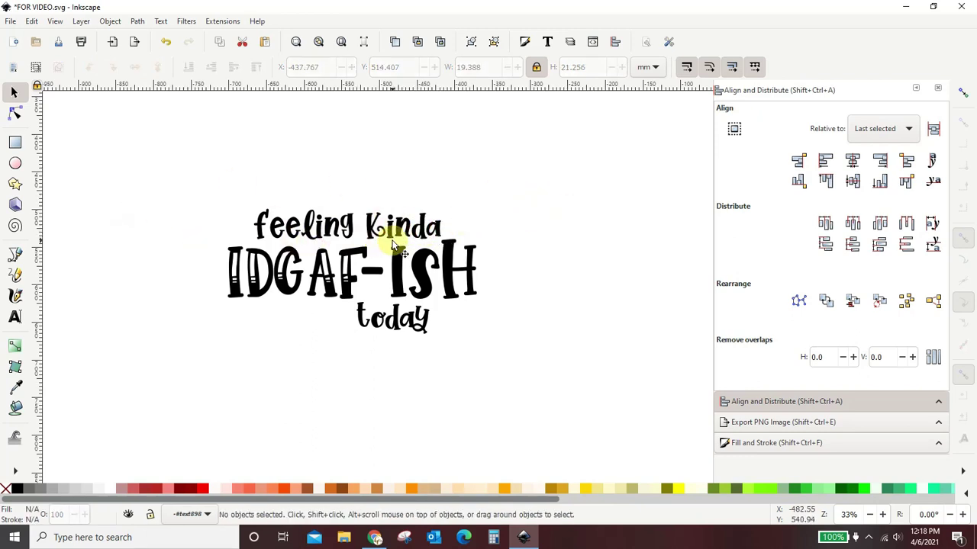
# Select all the letters of "feeling Kinda" inside the group and merge them into one path with Union.
pyautogui.moveTo(214, 190); pyautogui.dragTo(505, 246)
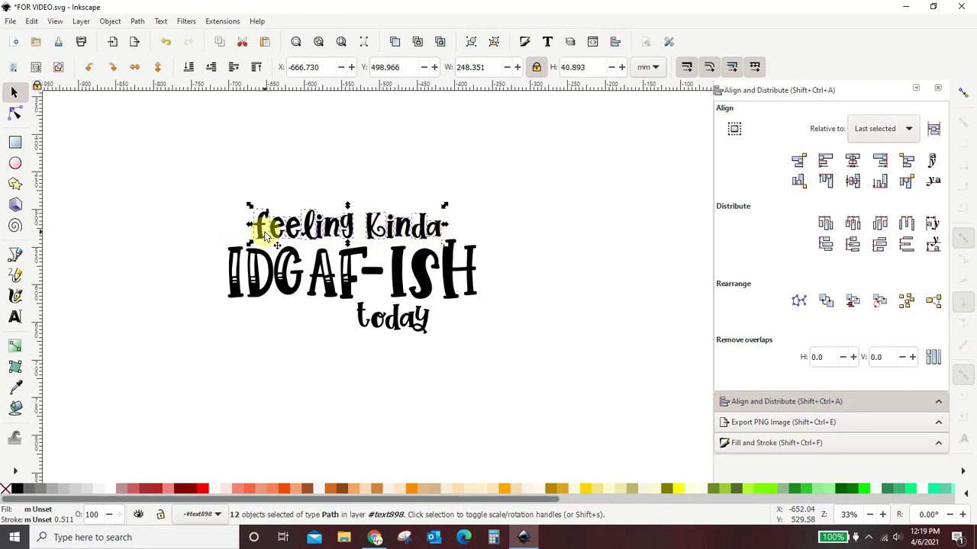
pyautogui.click(137, 22)
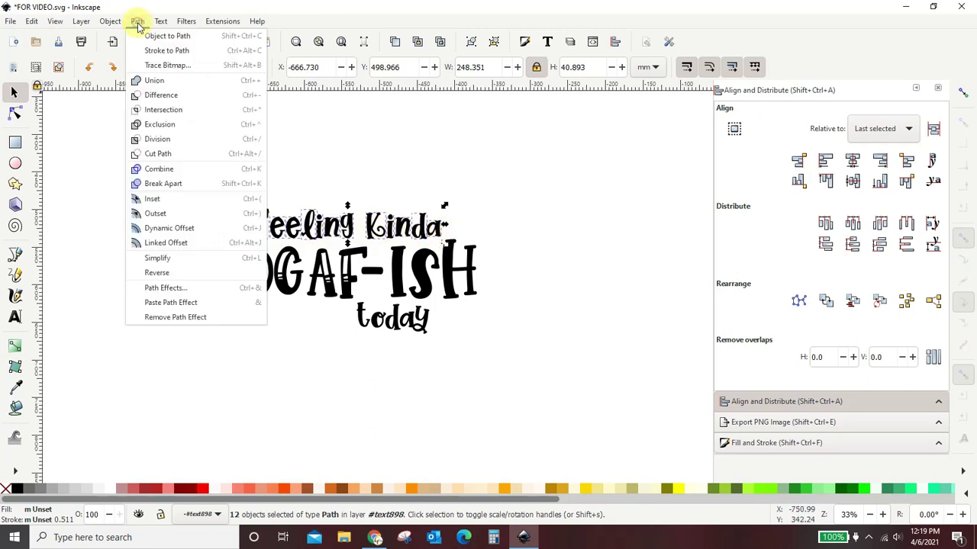
pyautogui.click(151, 80)
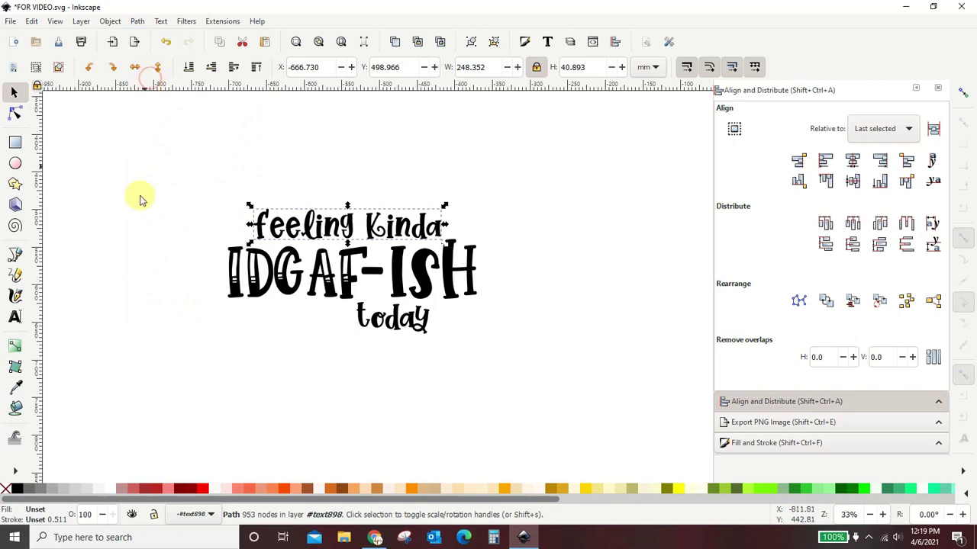
pyautogui.click(162, 320)
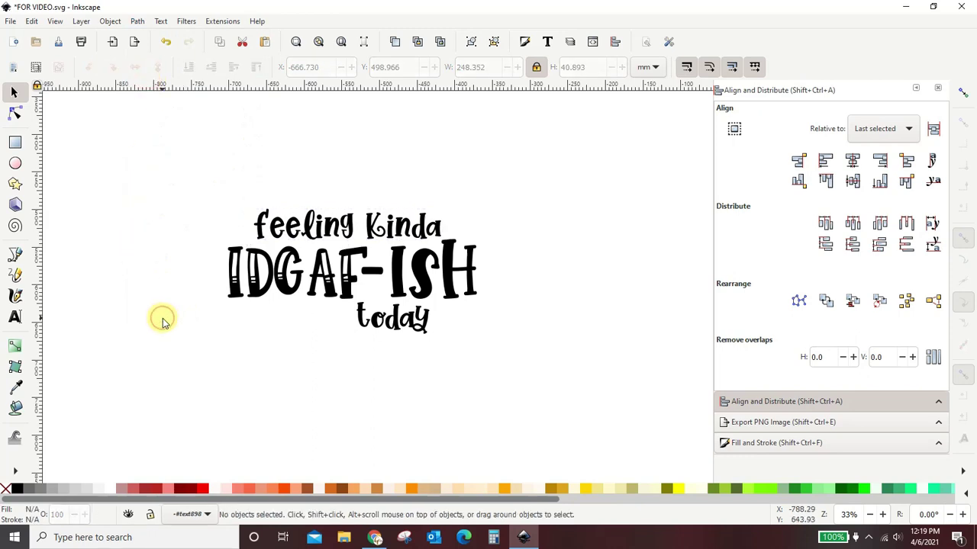
# Inspect the nodes of the merged "feeling Kinda" path and compare its object type with that of "today".
pyautogui.click(309, 227)
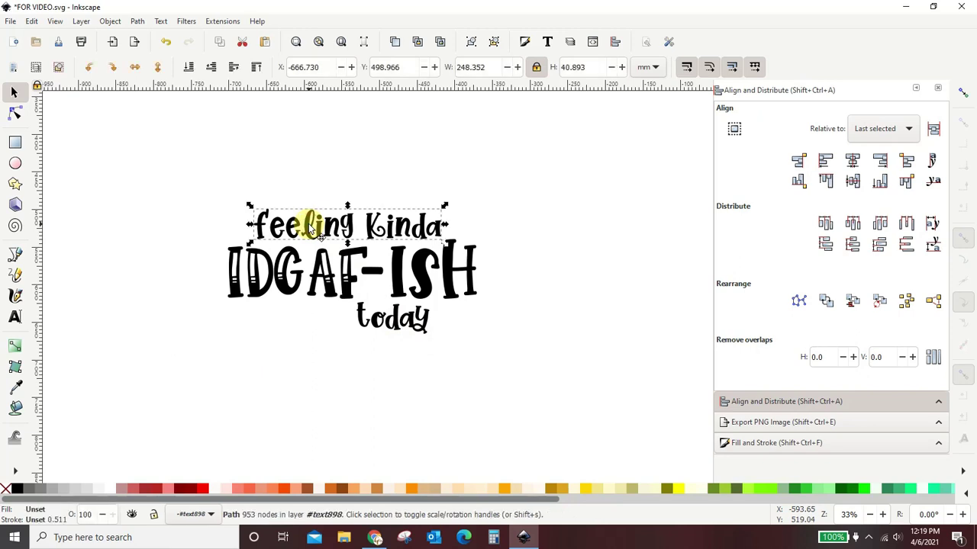
pyautogui.doubleClick(311, 229)
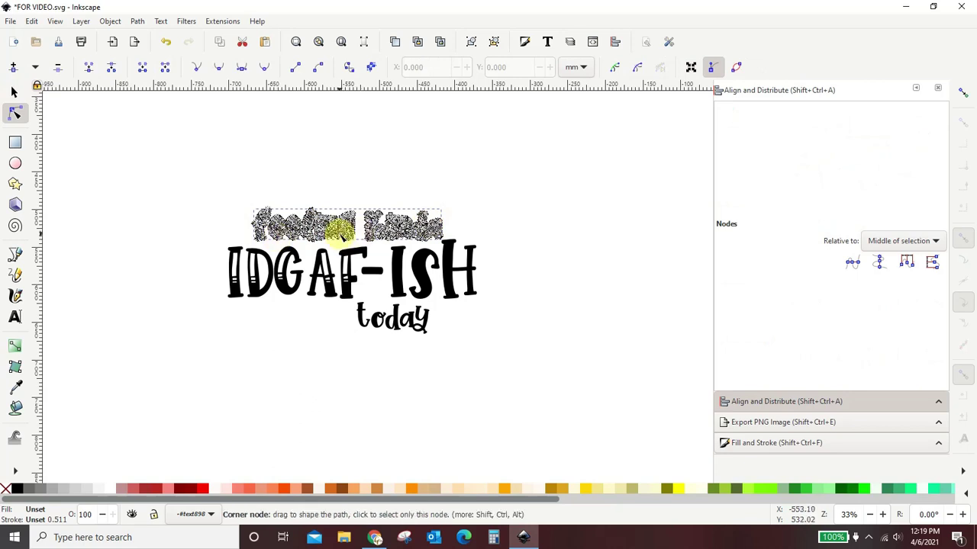
pyautogui.click(13, 91)
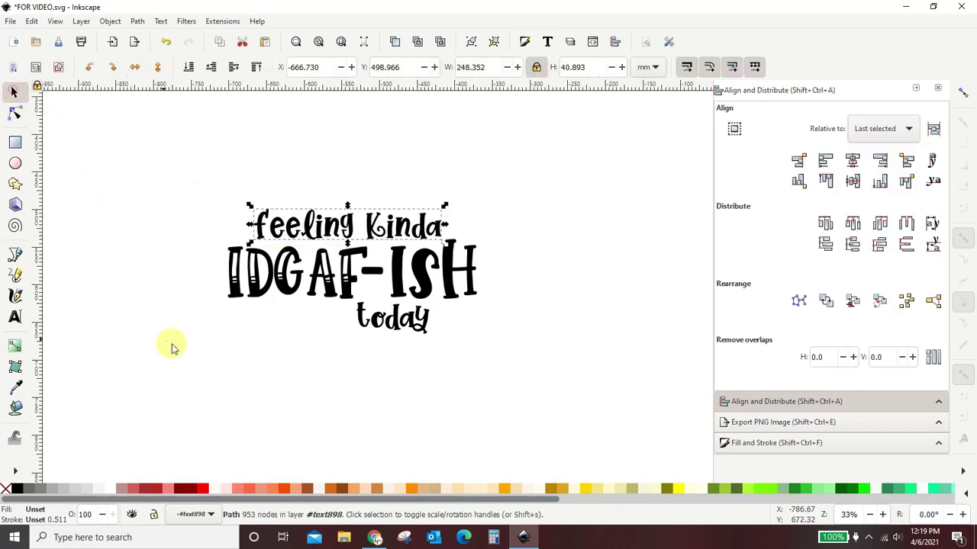
pyautogui.click(374, 330)
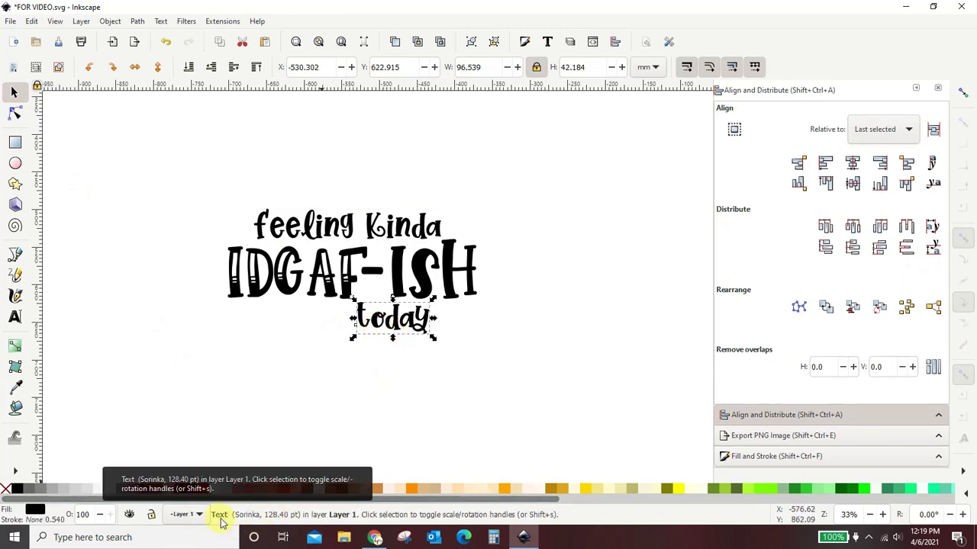
pyautogui.click(354, 224)
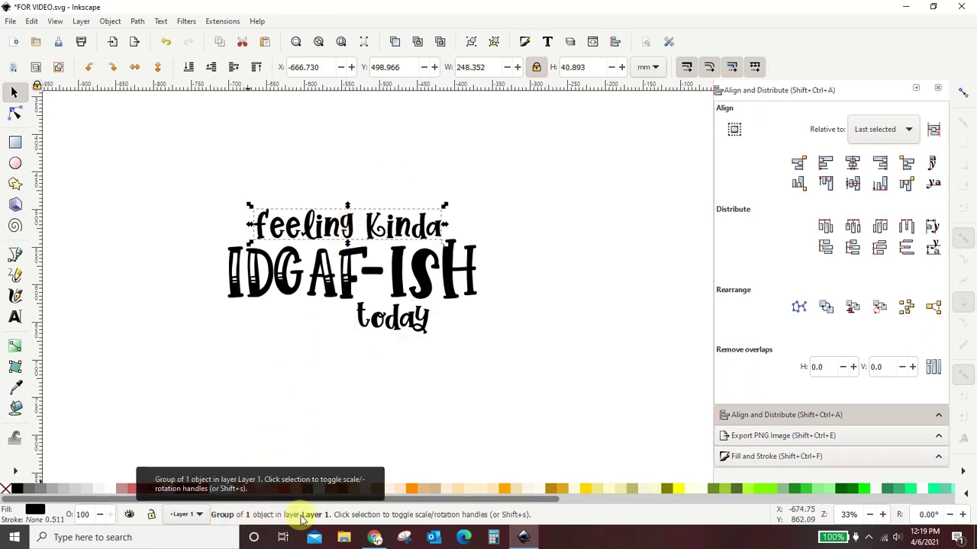
# Convert the "today" text object to paths.
pyautogui.click(395, 323)
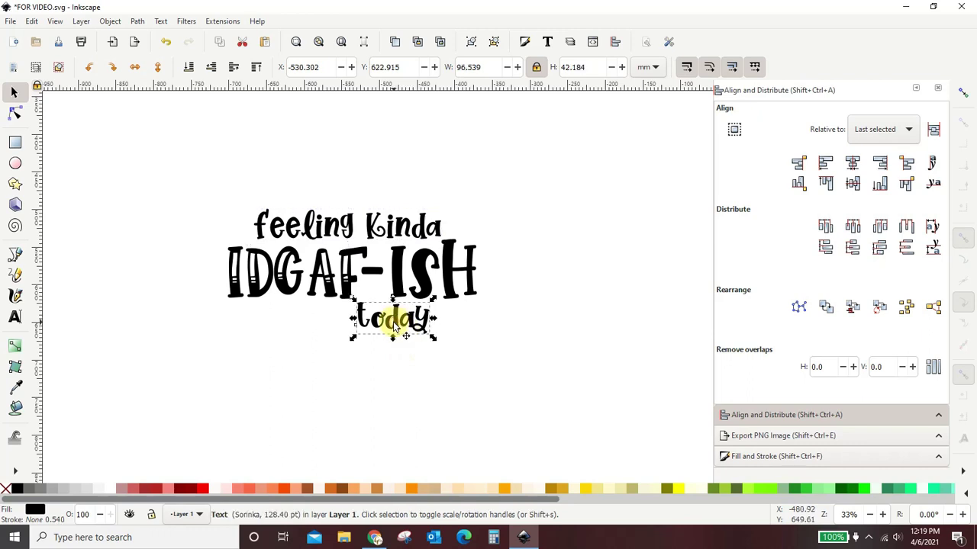
pyautogui.click(138, 22)
pyautogui.click(148, 36)
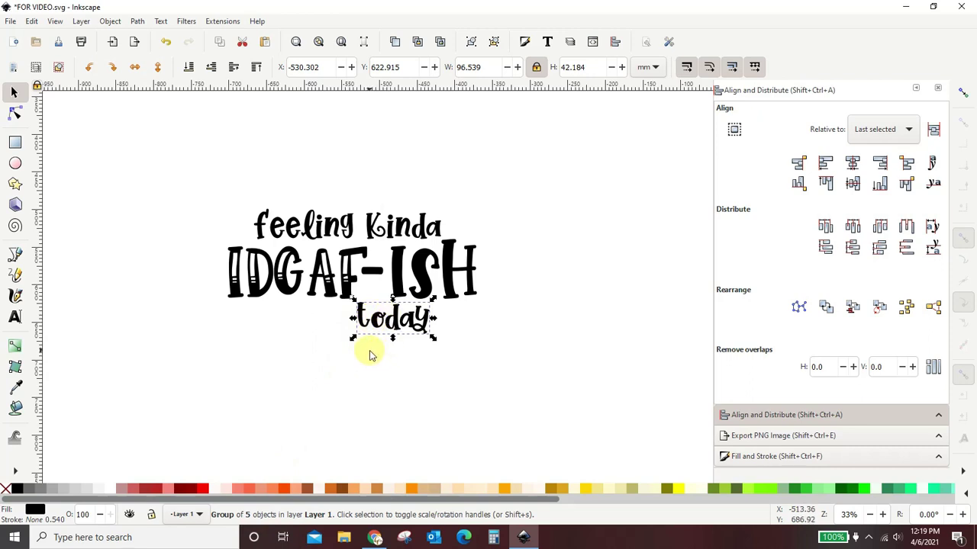
# Merge all the letters of "today" into one path with Union and check its object type against "feeling Kinda".
pyautogui.doubleClick(365, 319)
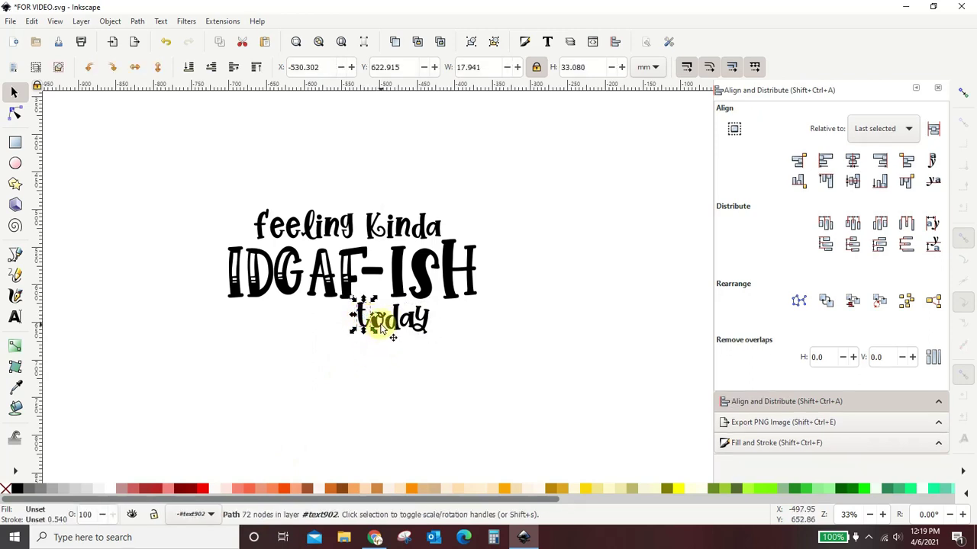
pyautogui.click(372, 369)
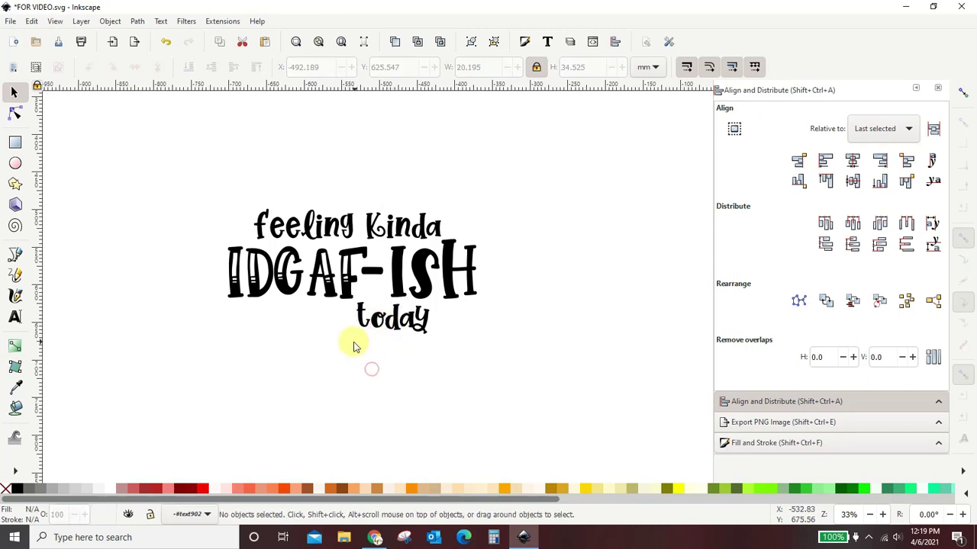
pyautogui.moveTo(354, 343); pyautogui.dragTo(442, 305)
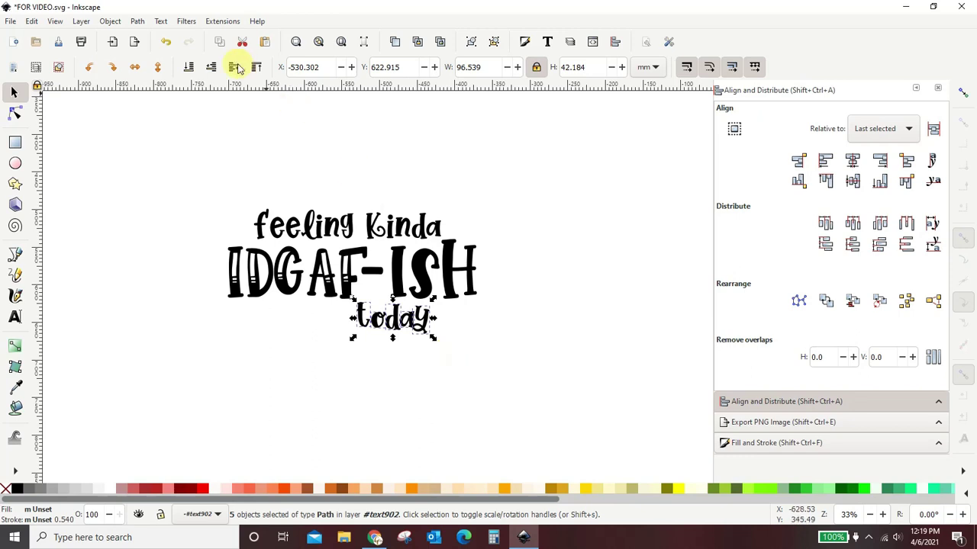
pyautogui.click(137, 21)
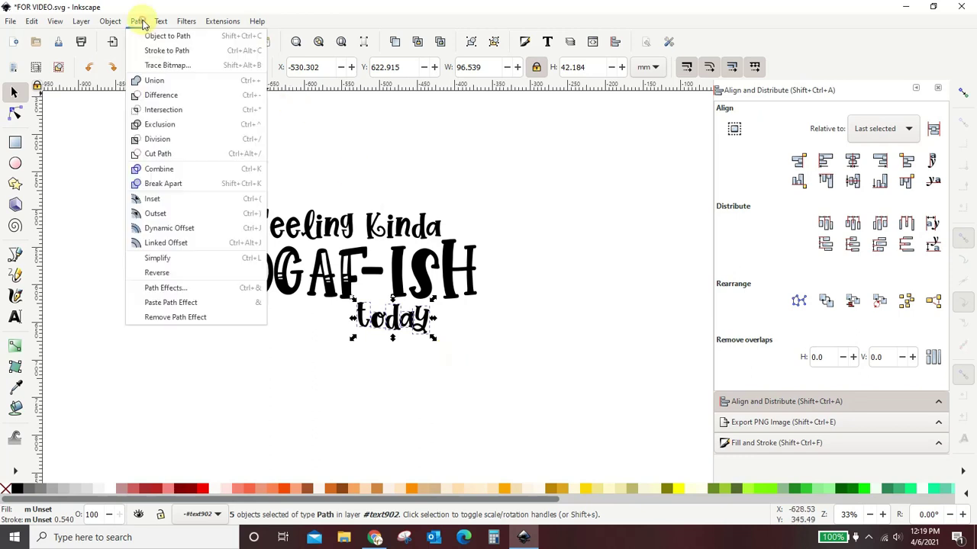
pyautogui.click(147, 83)
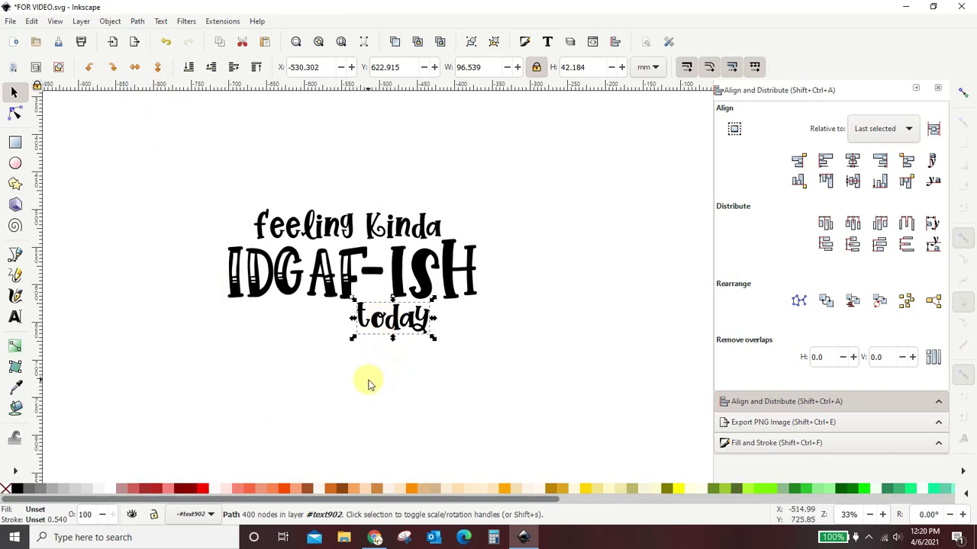
pyautogui.click(376, 228)
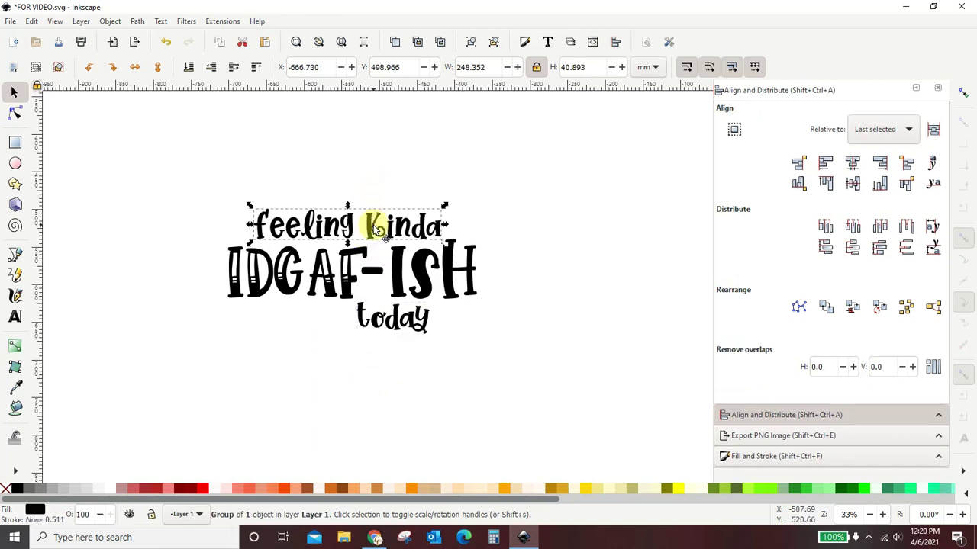
pyautogui.click(397, 320)
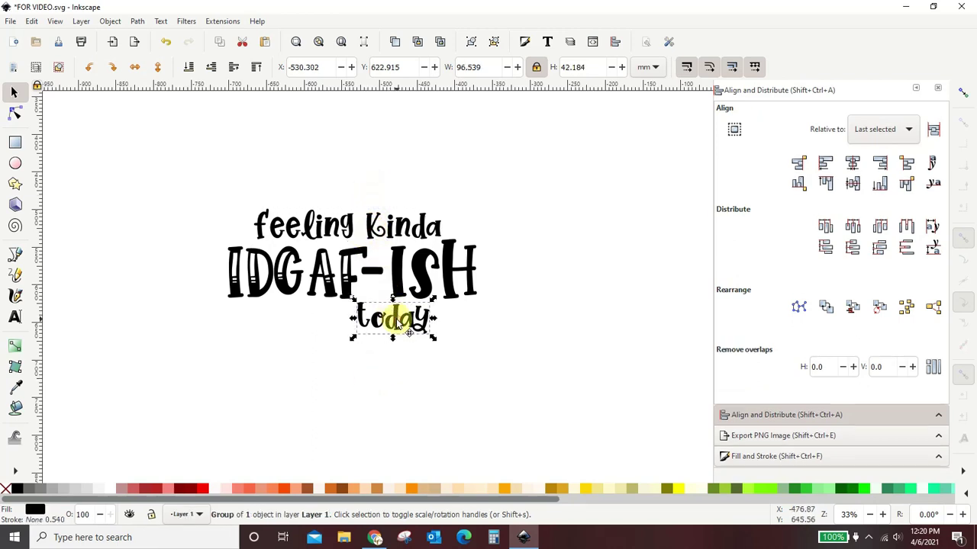
# Ungroup the "IDGAF-ISH" line into its two text objects.
pyautogui.click(326, 284)
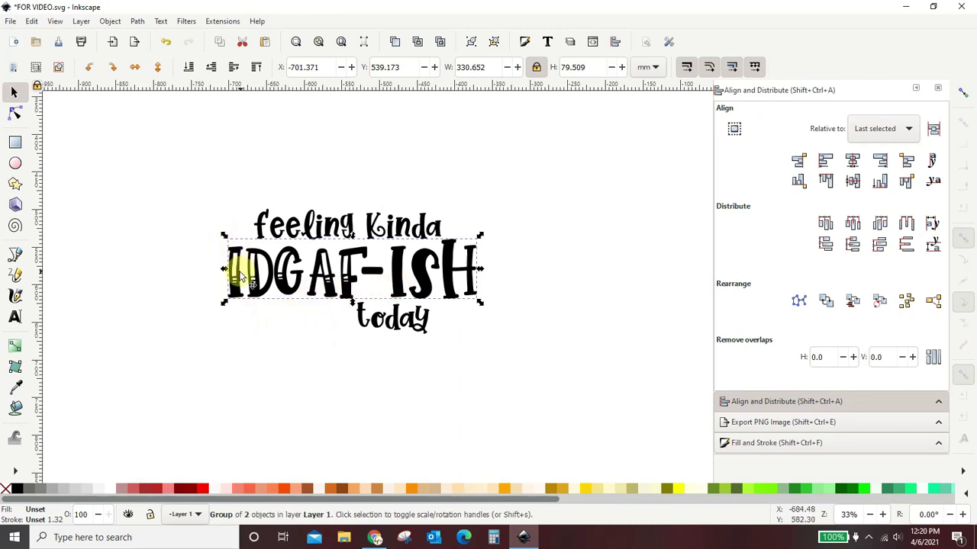
pyautogui.click(111, 21)
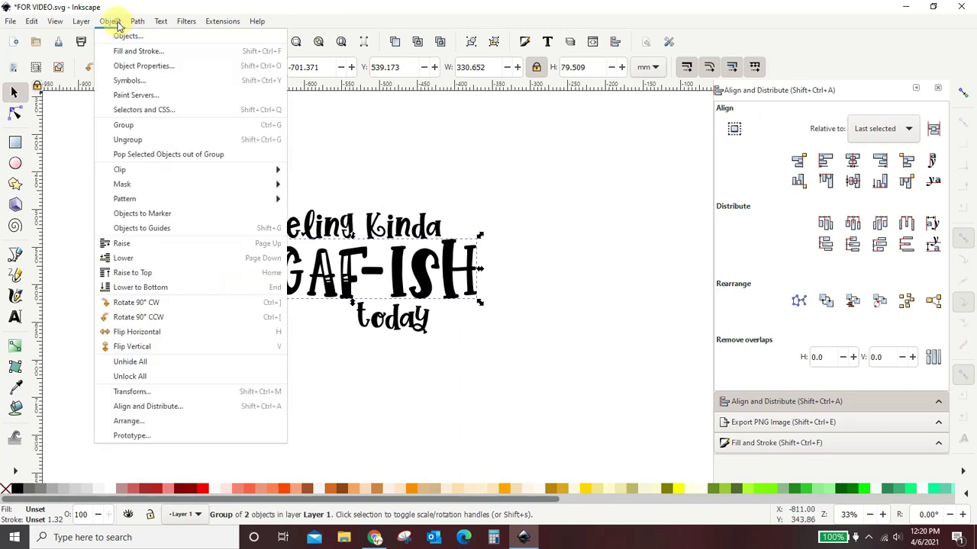
pyautogui.click(128, 139)
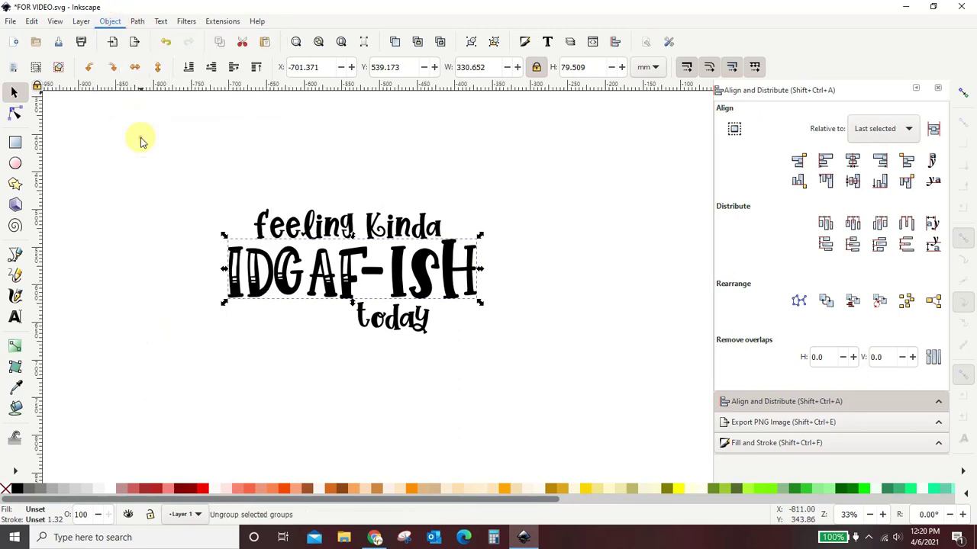
pyautogui.click(146, 272)
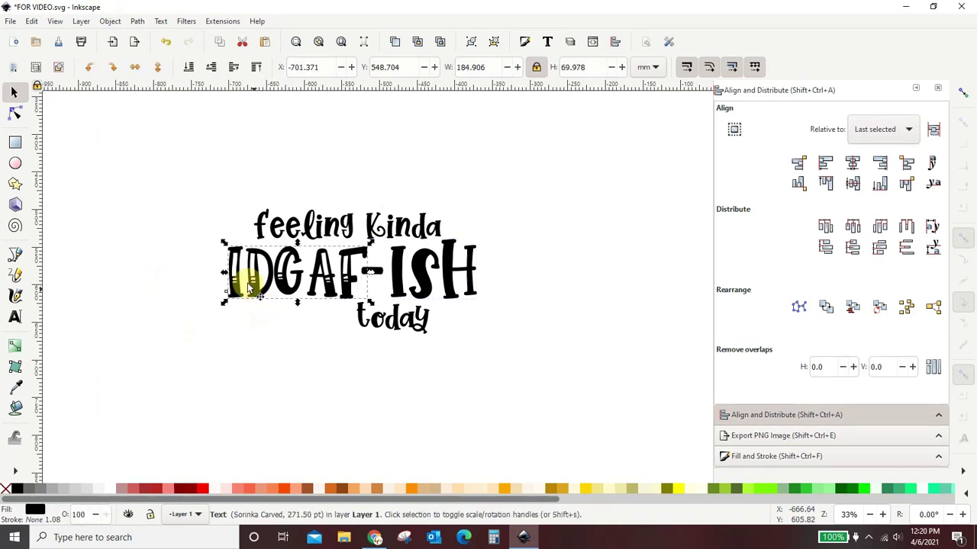
# Convert the "IDGAF" text object to paths.
pyautogui.click(240, 284)
pyautogui.click(135, 21)
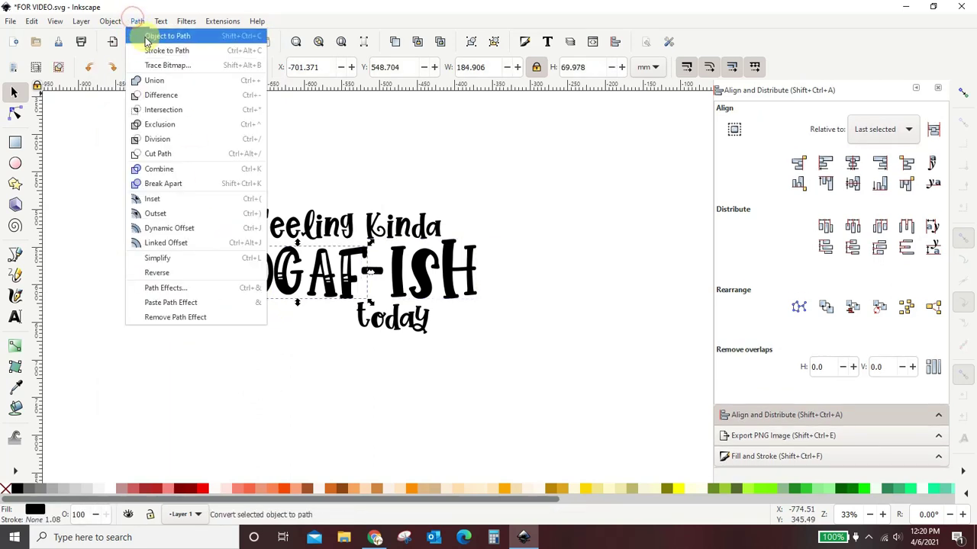
pyautogui.click(141, 35)
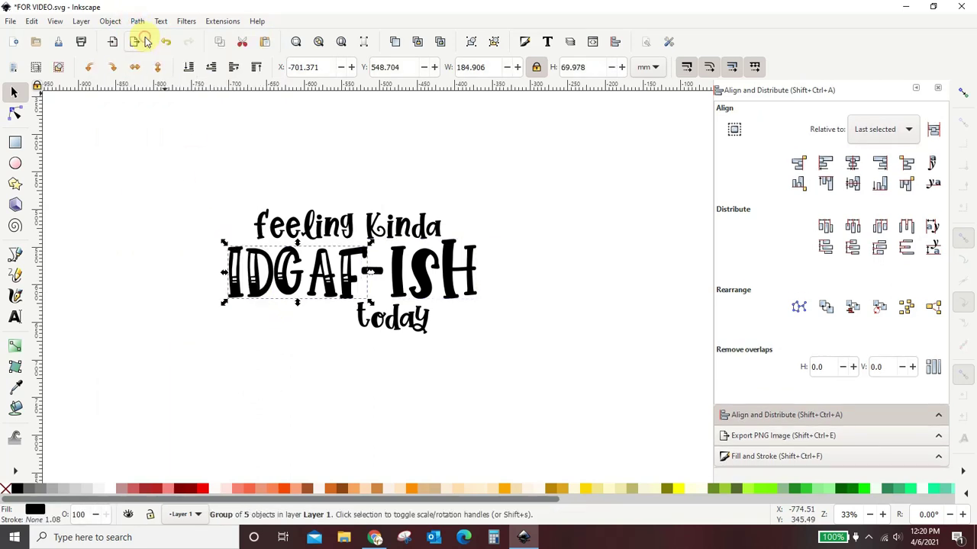
# Enter the "IDGAF" group and check each of its letters as a separate path.
pyautogui.click(236, 289)
pyautogui.click(239, 291)
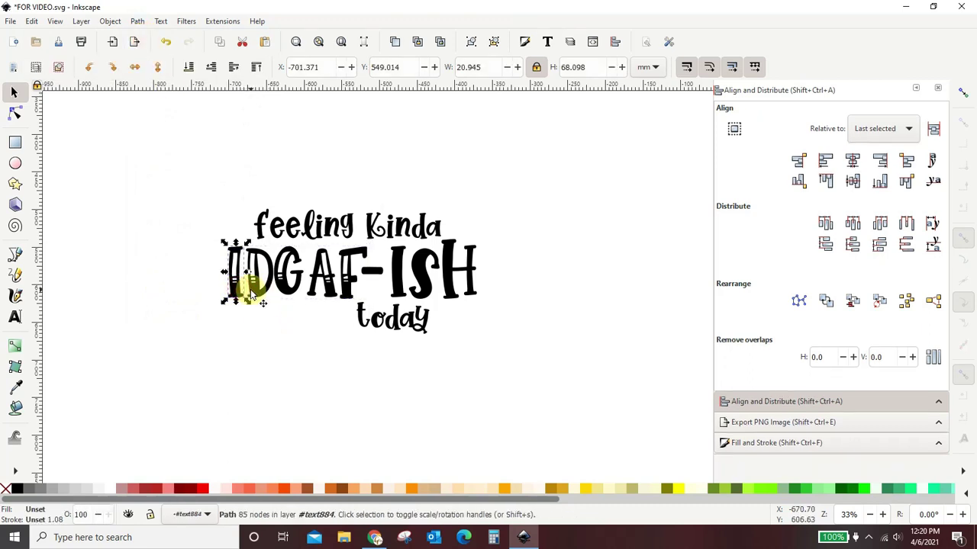
pyautogui.click(254, 290)
pyautogui.click(292, 288)
pyautogui.click(336, 291)
pyautogui.click(353, 294)
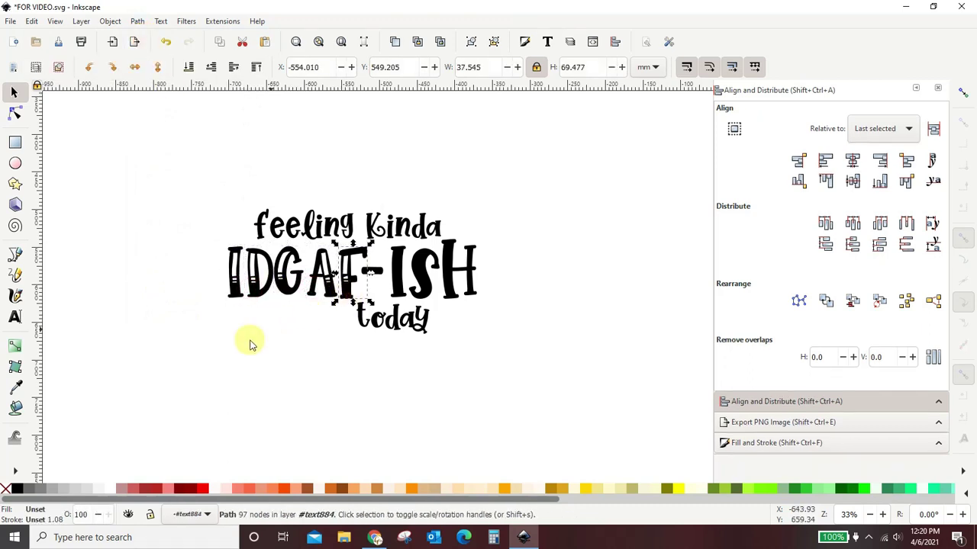
# Merge the five letter paths of "IDGAF" into one path with Union.
pyautogui.click(204, 344)
pyautogui.moveTo(200, 243); pyautogui.dragTo(360, 309)
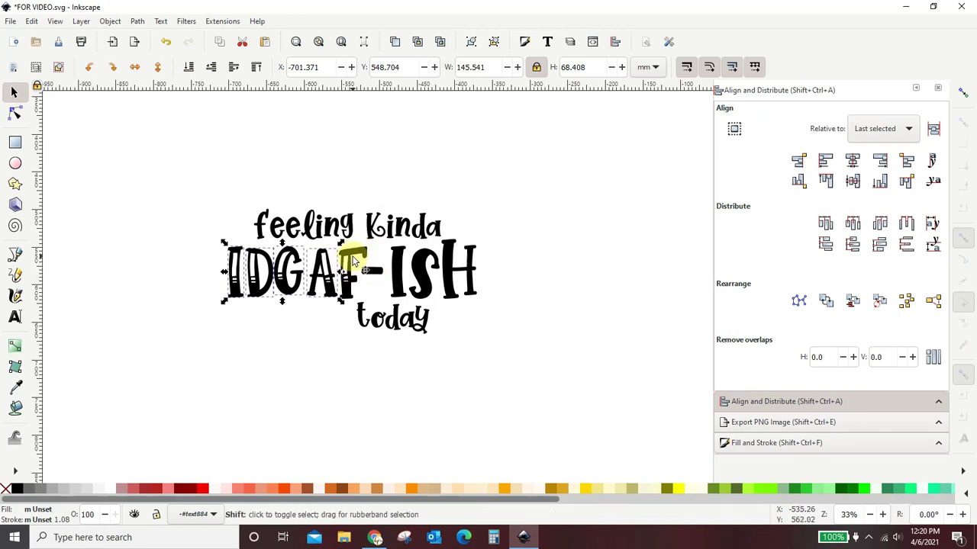
pyautogui.keyDown('shift'); pyautogui.click(356, 275); pyautogui.keyUp('shift')
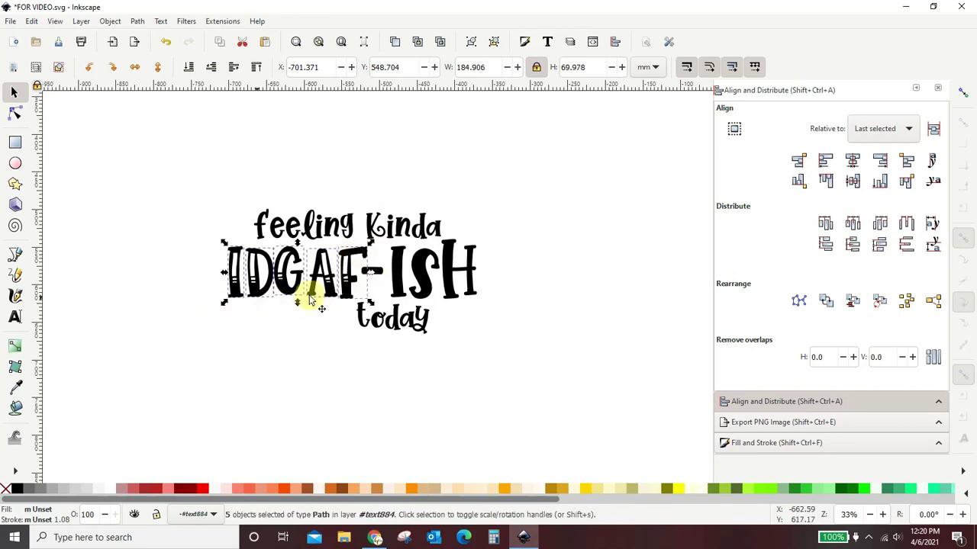
pyautogui.click(137, 22)
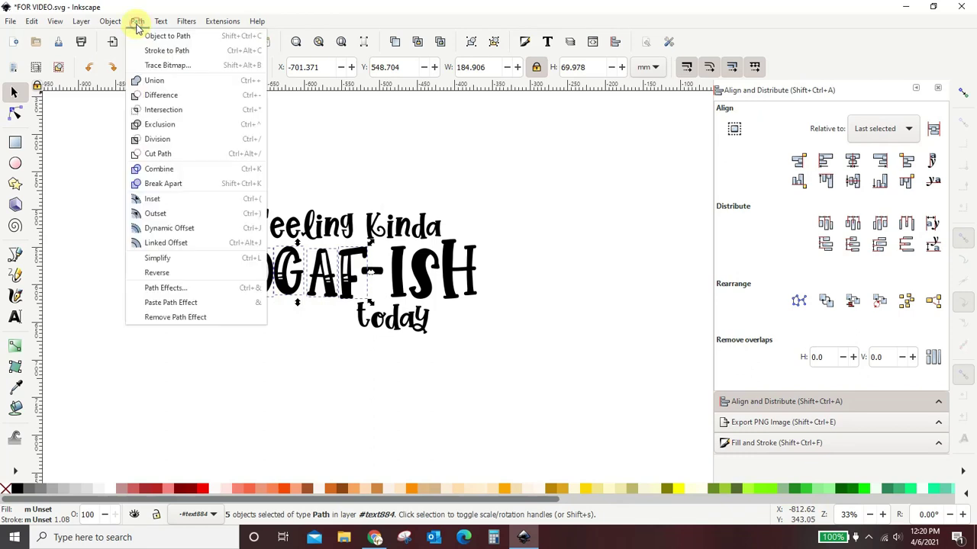
pyautogui.hotkey('ctrl', 'k')
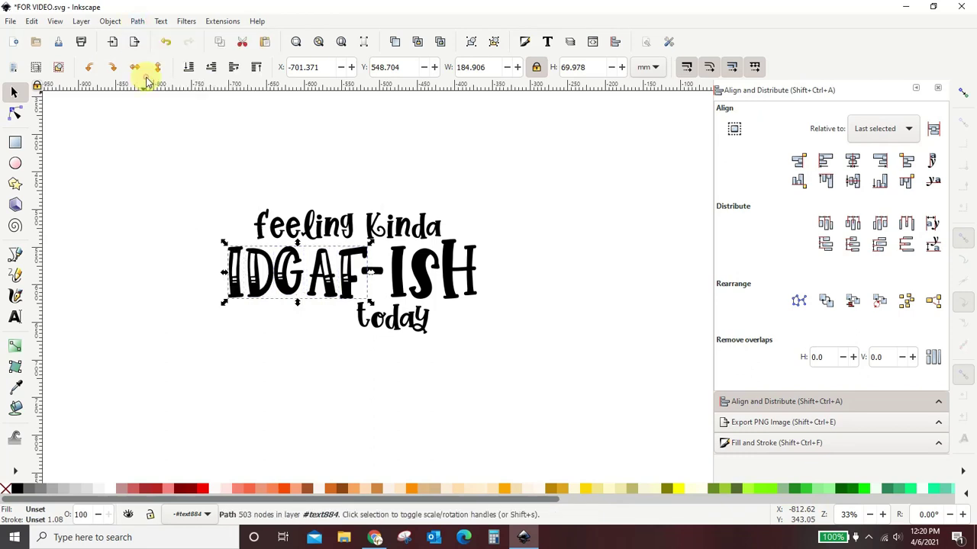
pyautogui.click(140, 217)
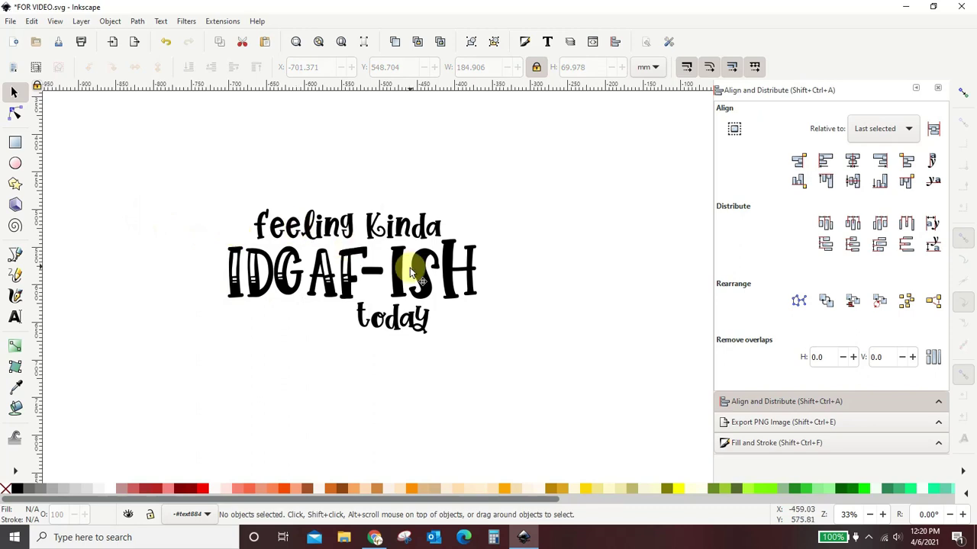
# Convert the "-ISH" text object to paths.
pyautogui.click(399, 289)
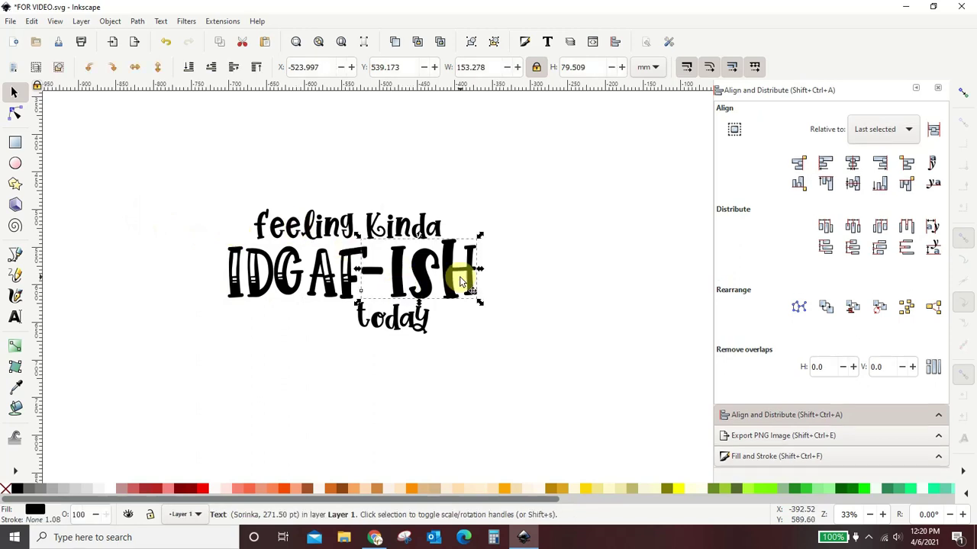
pyautogui.click(137, 20)
pyautogui.click(145, 36)
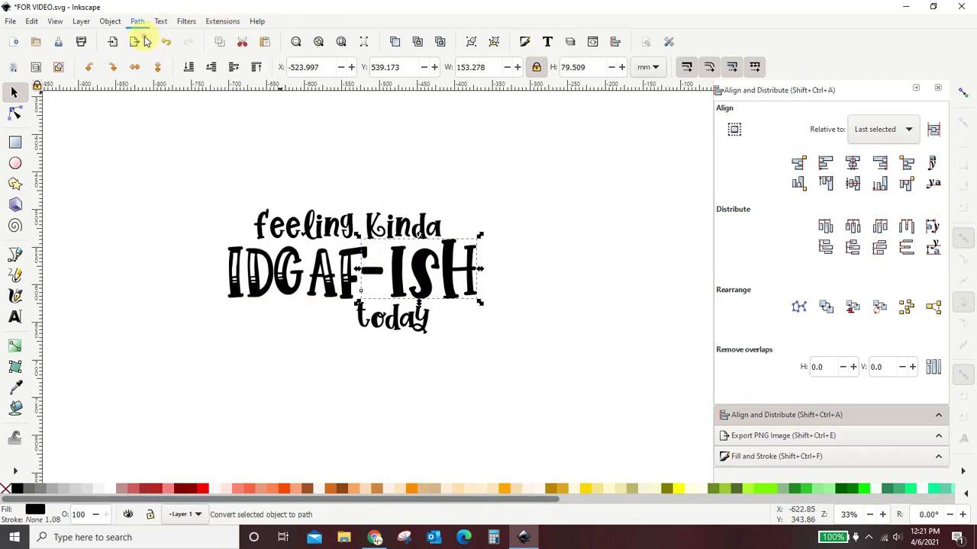
# Enter the "-ISH" group and merge its hyphen and three letters into one path with Union.
pyautogui.doubleClick(394, 281)
pyautogui.keyDown('shift'); pyautogui.click(421, 284); pyautogui.keyUp('shift')
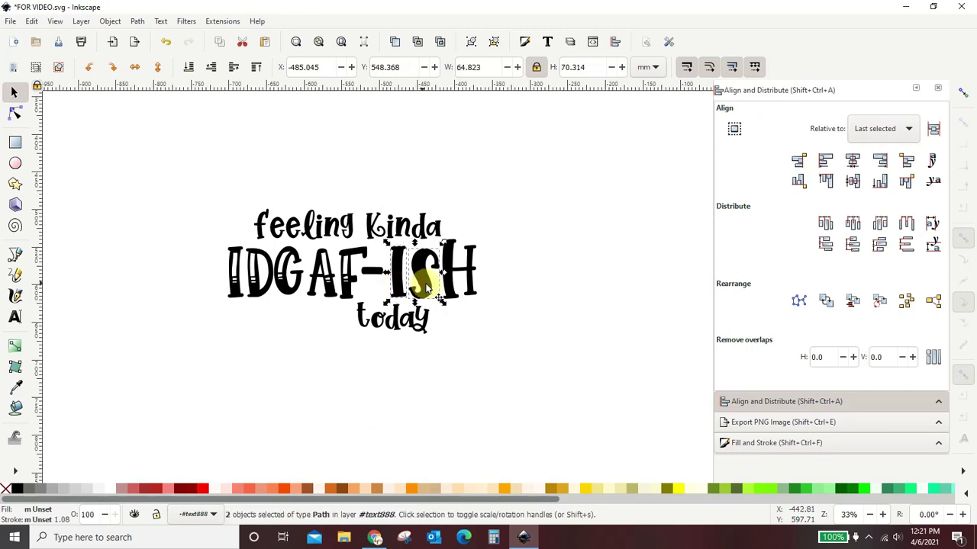
pyautogui.keyDown('shift'); pyautogui.click(451, 281); pyautogui.keyUp('shift')
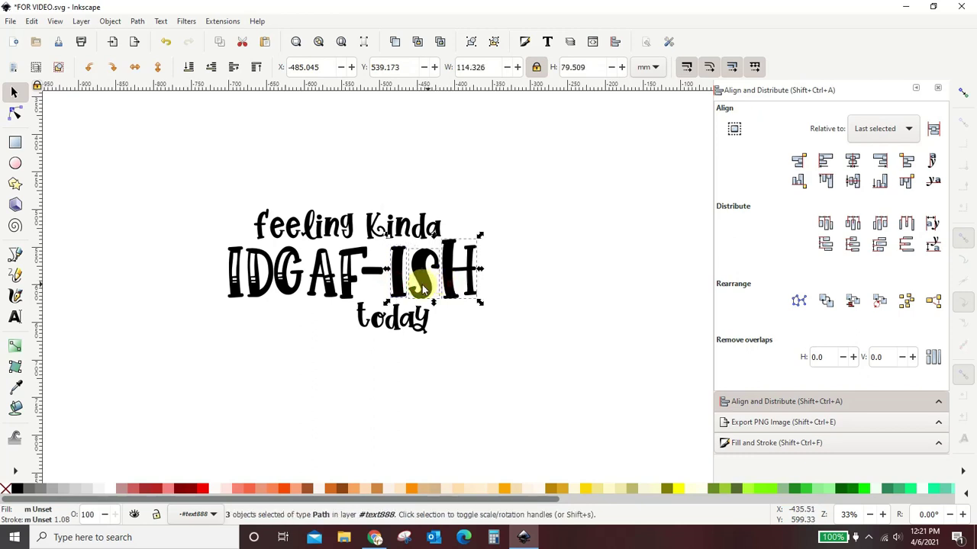
pyautogui.keyDown('shift'); pyautogui.click(371, 272); pyautogui.keyUp('shift')
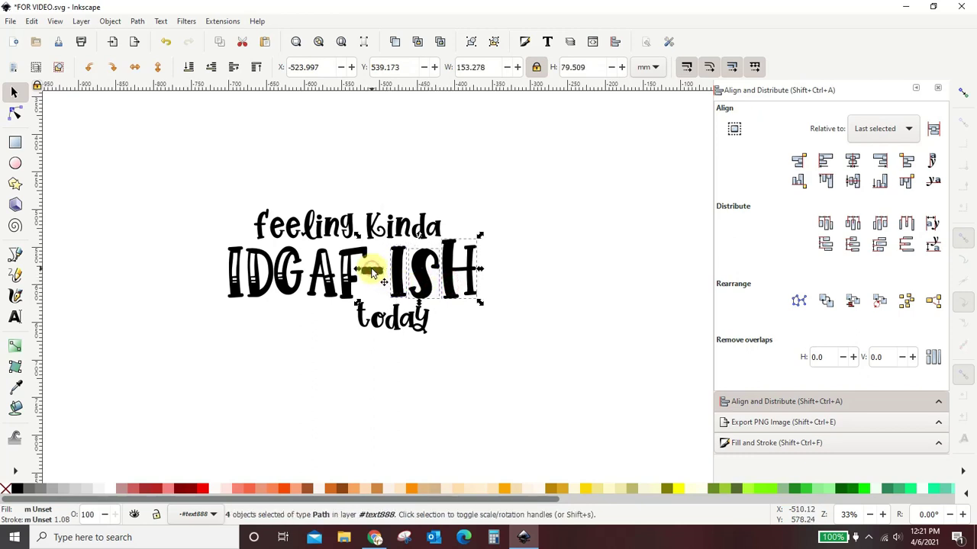
pyautogui.click(137, 21)
pyautogui.click(152, 79)
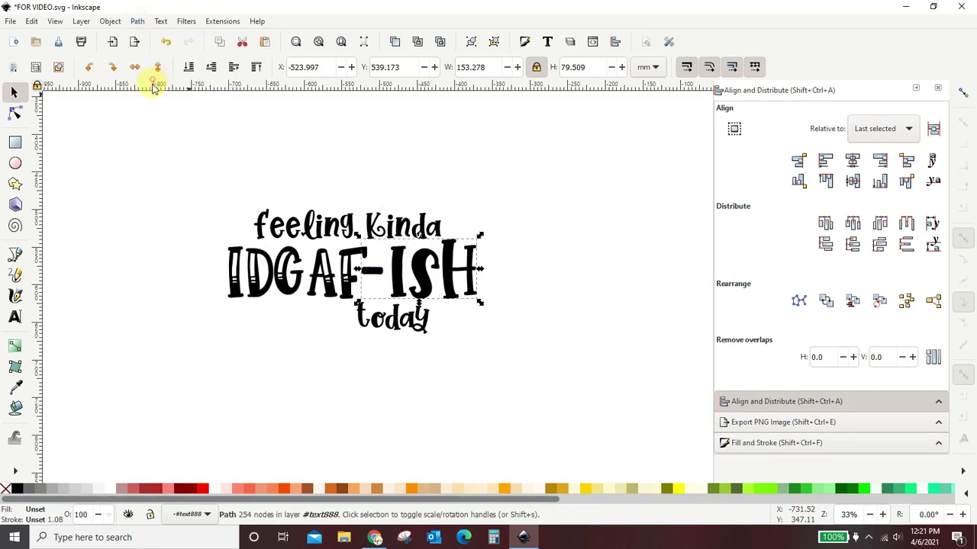
pyautogui.click(109, 187)
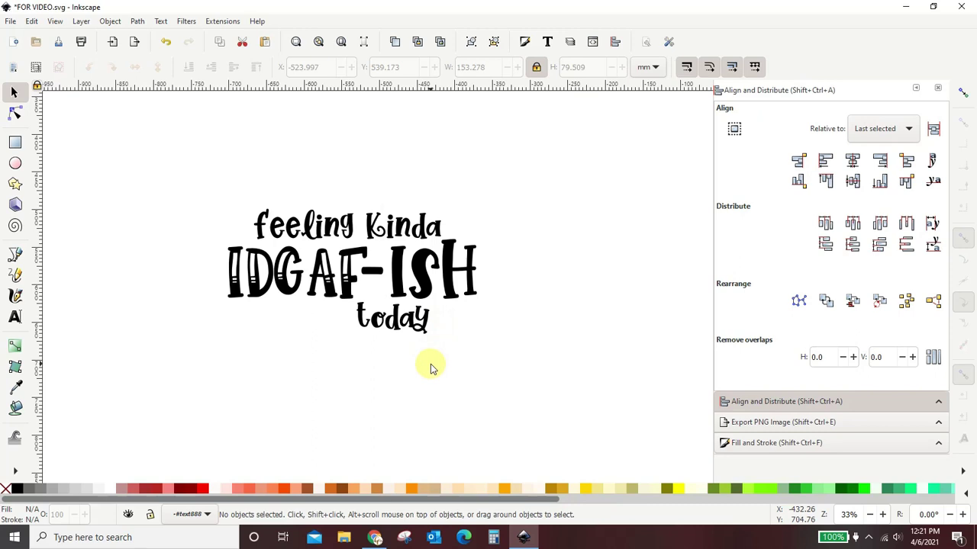
# Separate the design's pieces by moving "feeling Kinda" up, "today" down and "-ISH" away from "IDGAF".
pyautogui.moveTo(391, 230); pyautogui.dragTo(391, 169)
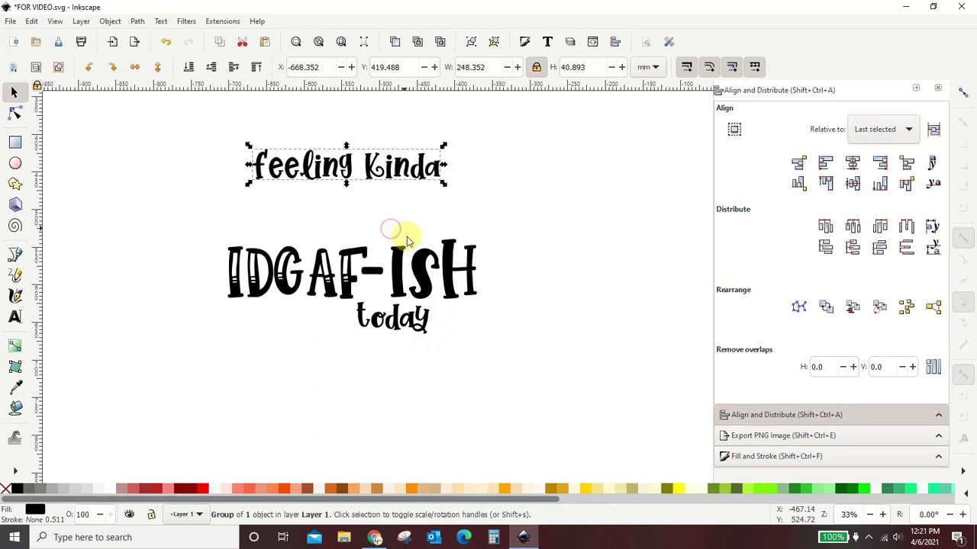
pyautogui.moveTo(412, 316); pyautogui.dragTo(412, 377)
pyautogui.moveTo(428, 281); pyautogui.dragTo(486, 281)
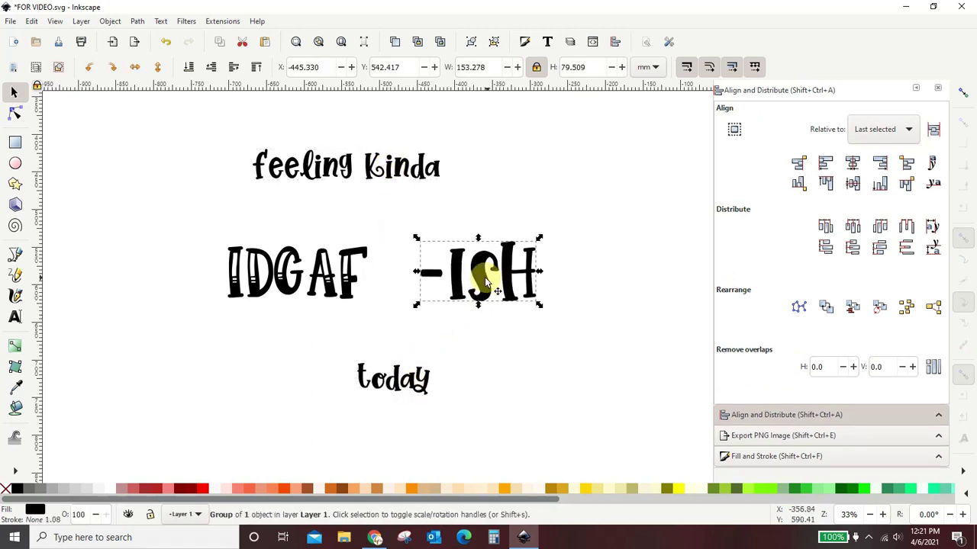
# Undo the moves of "-ISH", "today" and "feeling Kinda", and clear the selection.
pyautogui.click(31, 21)
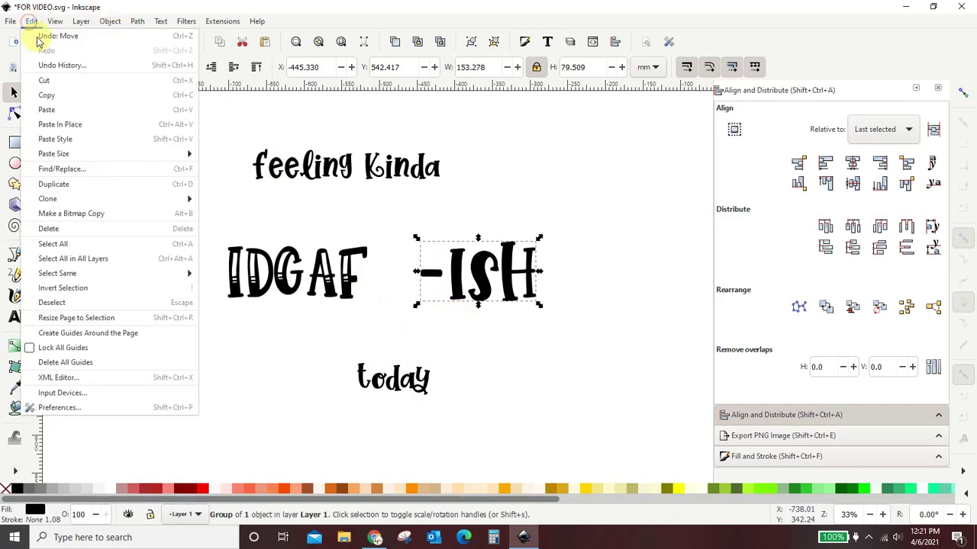
pyautogui.click(46, 35)
pyautogui.click(31, 22)
pyautogui.click(45, 36)
pyautogui.click(31, 22)
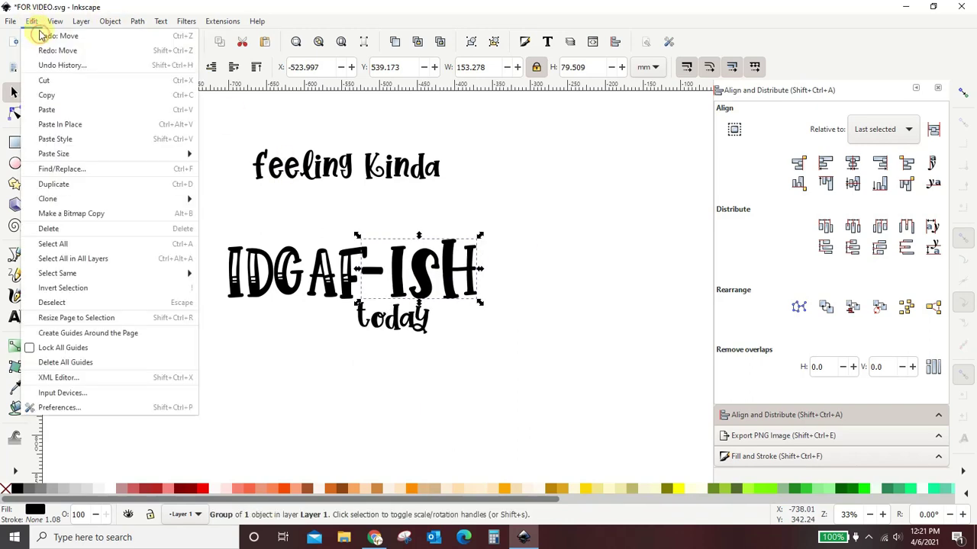
pyautogui.click(46, 36)
pyautogui.click(71, 110)
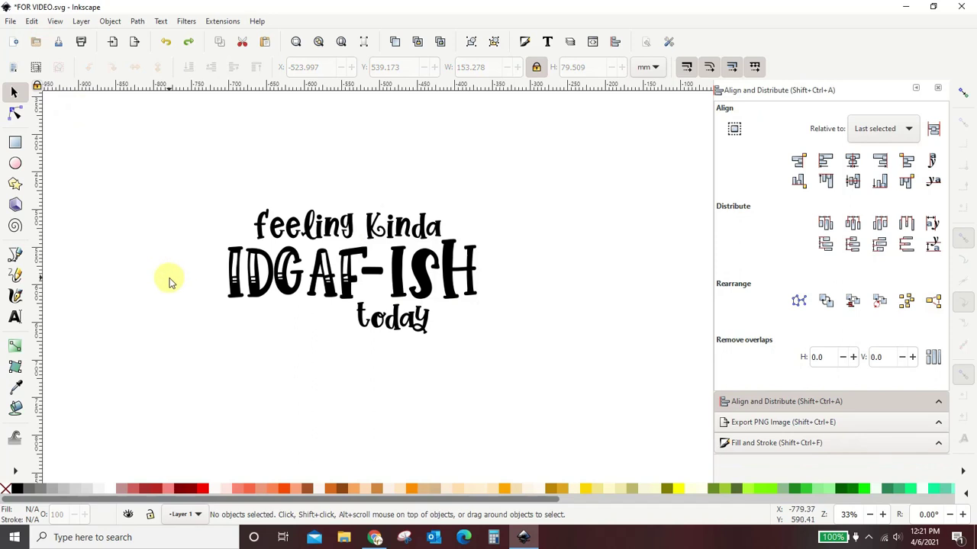
# Try to merge the "feeling Kinda" and "IDGAF" groups with Union.
pyautogui.click(290, 236)
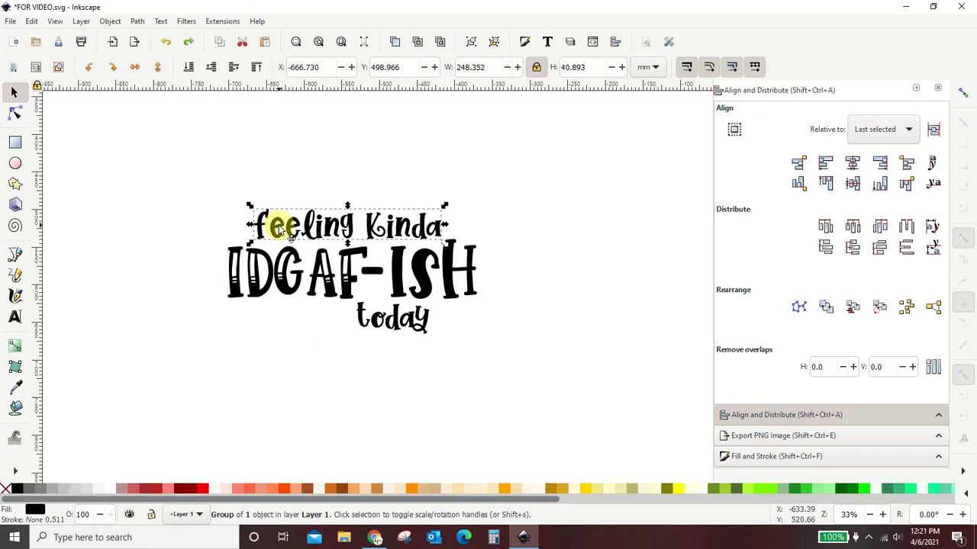
pyautogui.keyDown('shift'); pyautogui.click(253, 294); pyautogui.keyUp('shift')
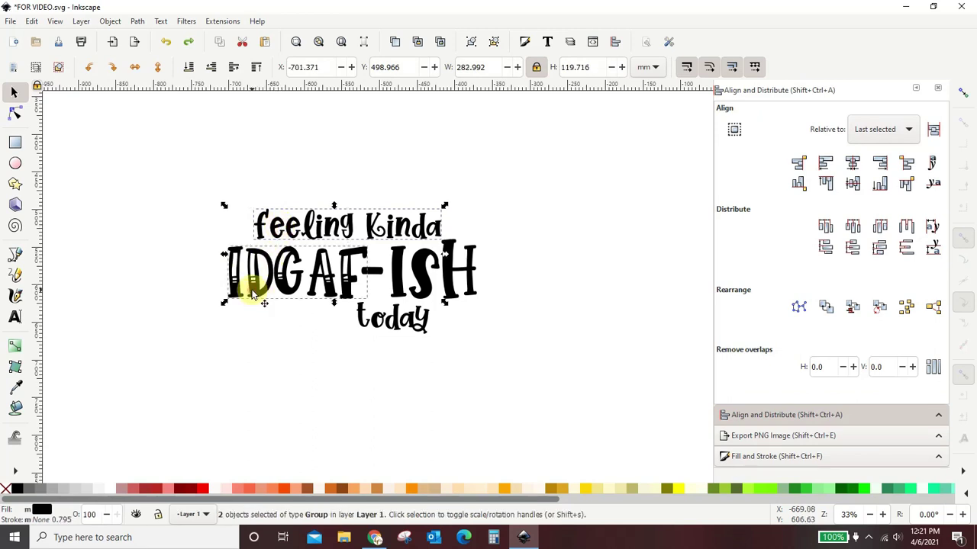
pyautogui.click(139, 23)
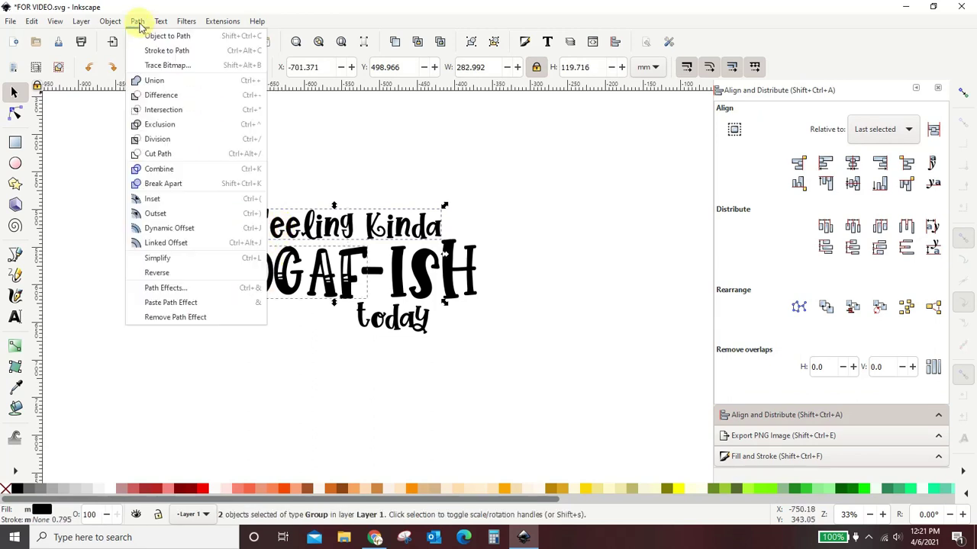
pyautogui.click(145, 81)
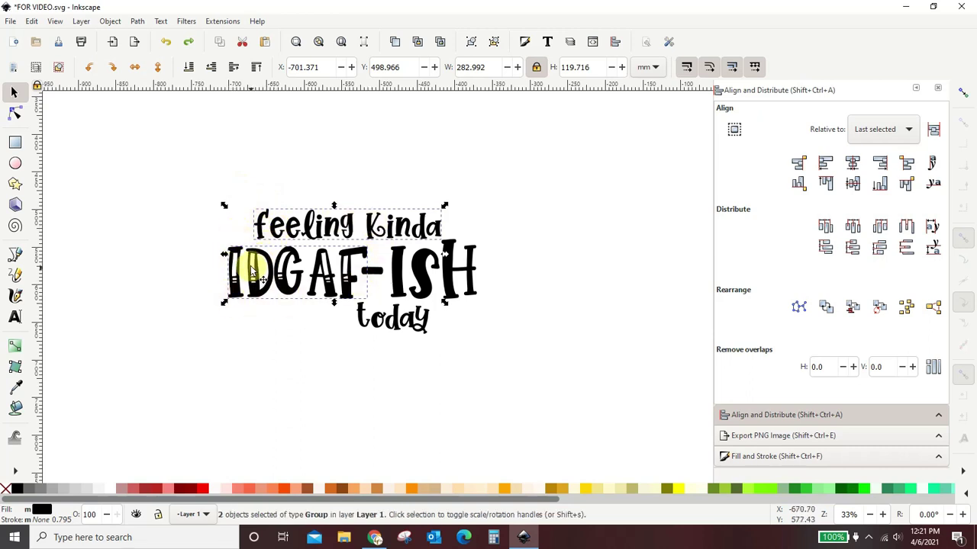
# Select the paths inside the "feeling Kinda" and "IDGAF" groups for node editing and merge them with Union.
pyautogui.doubleClick(264, 229)
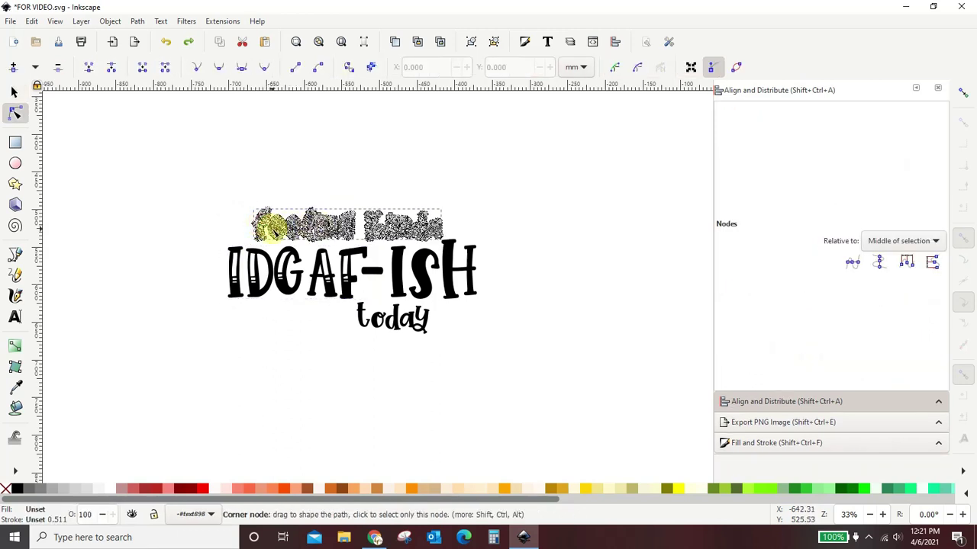
pyautogui.keyDown('shift'); pyautogui.click(233, 289); pyautogui.keyUp('shift')
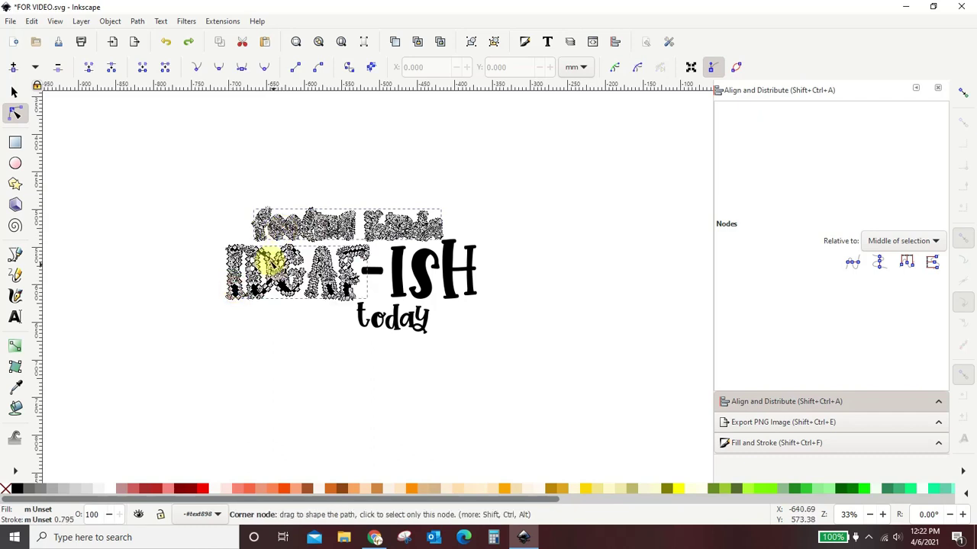
pyautogui.click(138, 21)
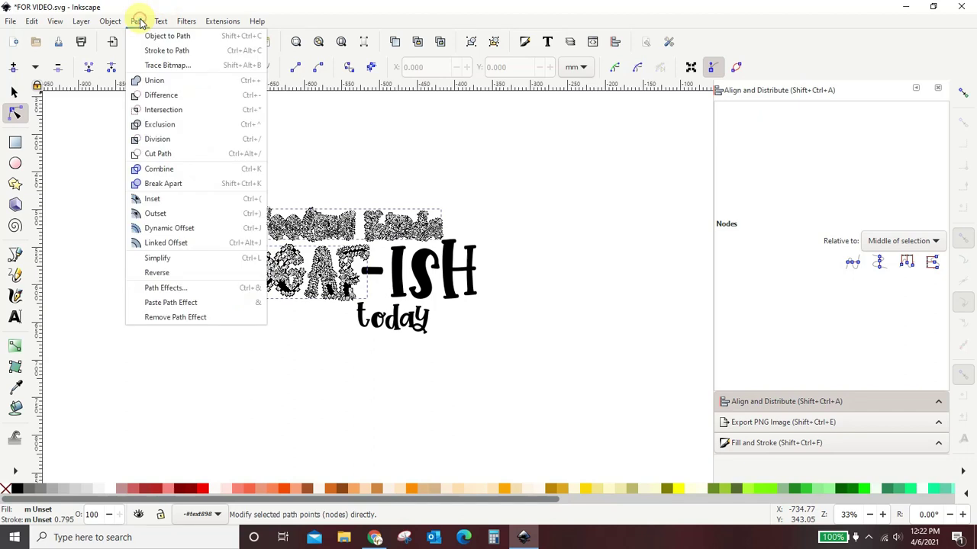
pyautogui.click(150, 79)
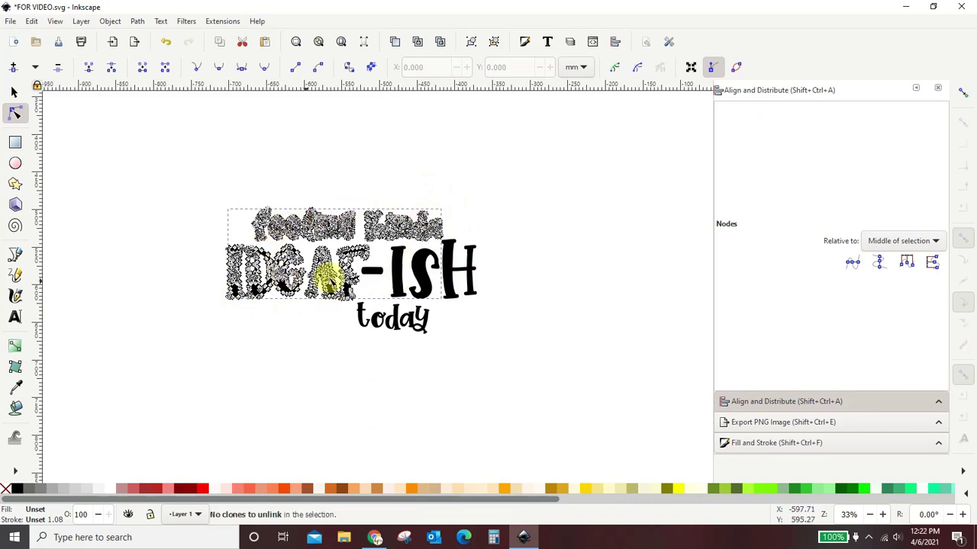
# Add the "-ISH" path to the selection and merge it into the combined path with Union.
pyautogui.keyDown('shift'); pyautogui.click(400, 283); pyautogui.keyUp('shift')
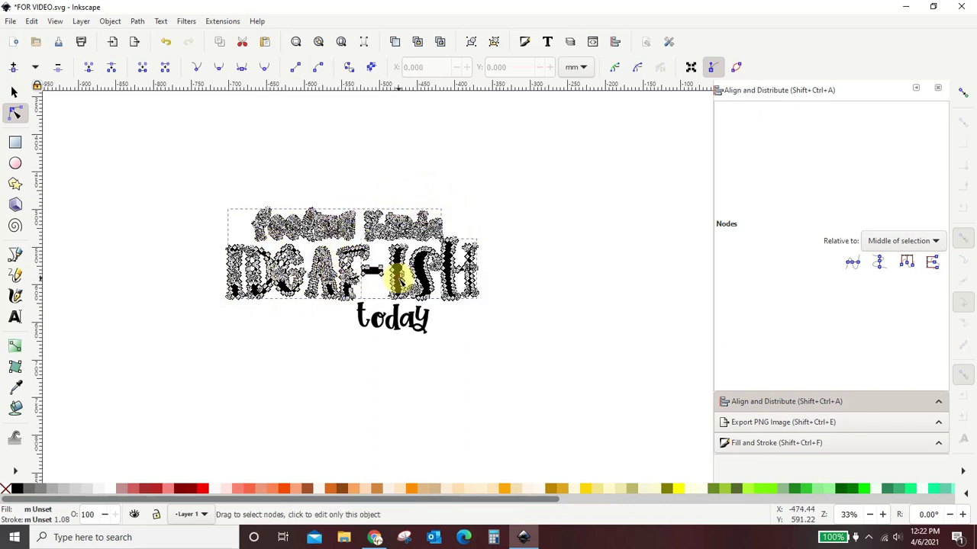
pyautogui.click(144, 23)
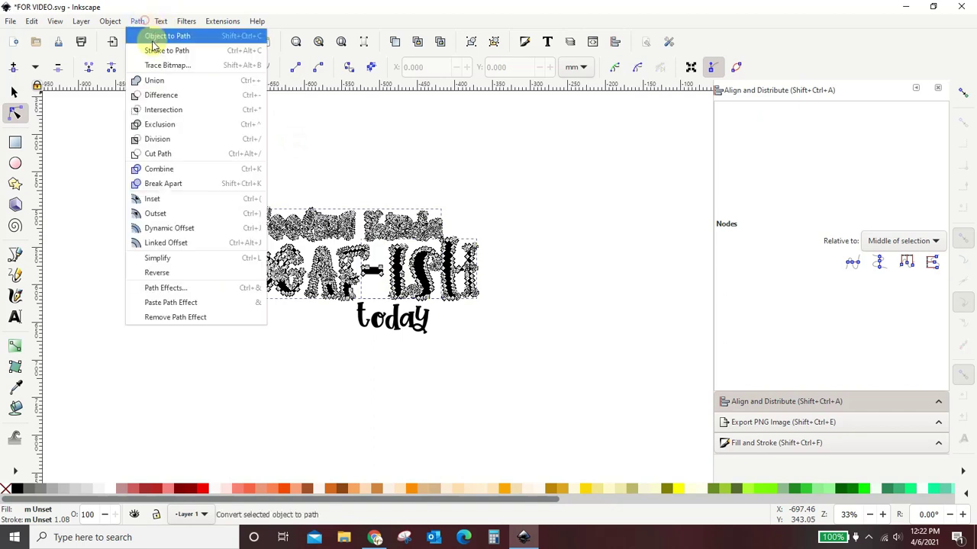
pyautogui.click(156, 81)
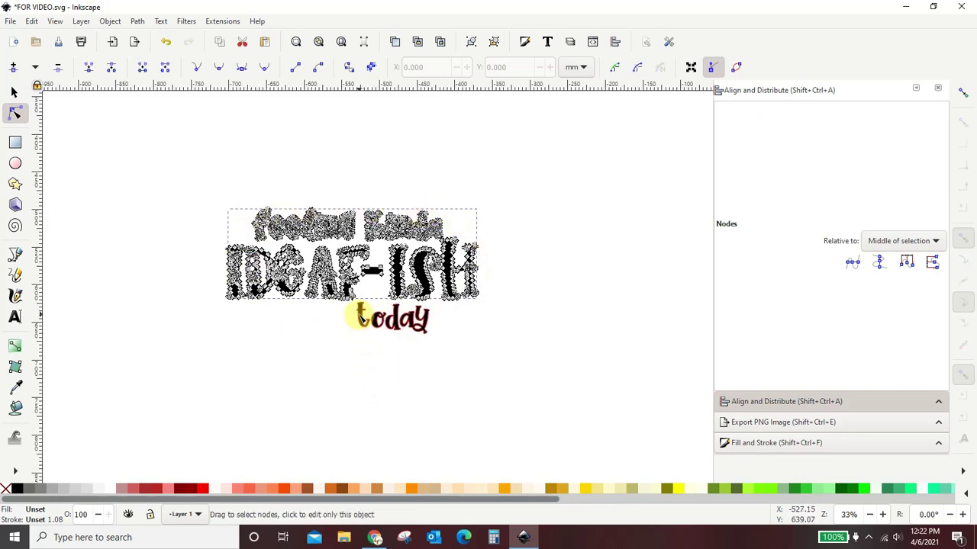
# Add the "today" path to the selection and merge it with the rest of the quote using Union.
pyautogui.keyDown('shift'); pyautogui.click(363, 315); pyautogui.keyUp('shift')
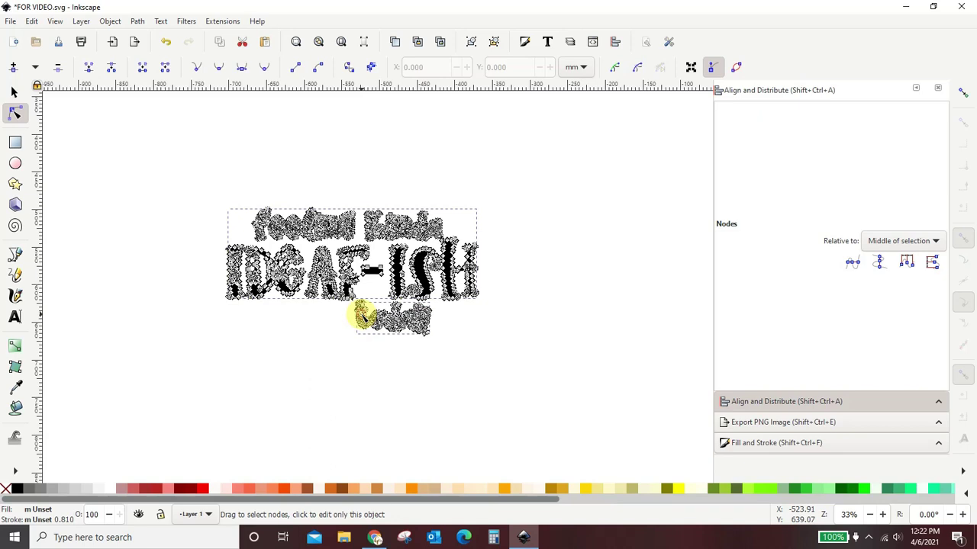
pyautogui.click(138, 20)
pyautogui.click(148, 80)
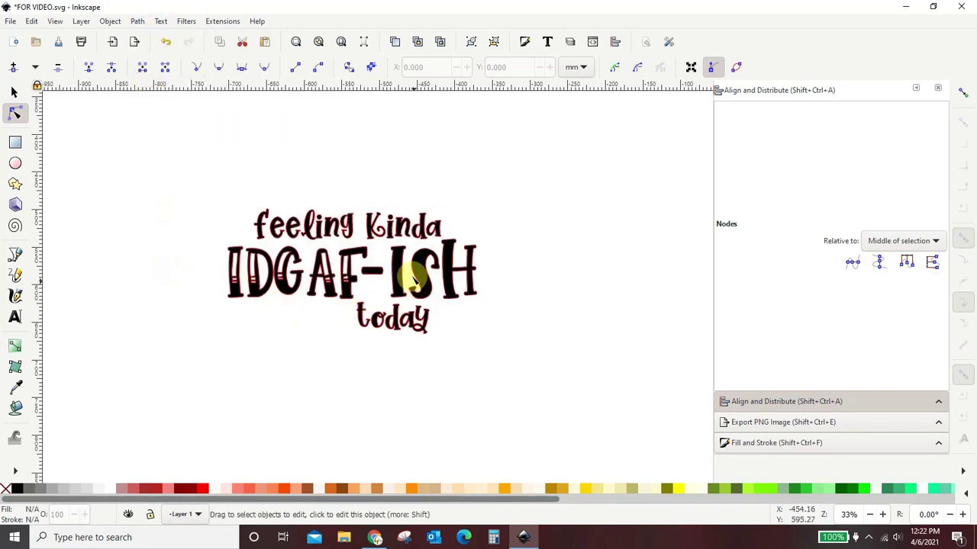
# Move the whole quote as one object down and to the right, to about X -660 mm, Y 531 mm.
pyautogui.click(14, 92)
pyautogui.moveTo(369, 263); pyautogui.dragTo(429, 283)
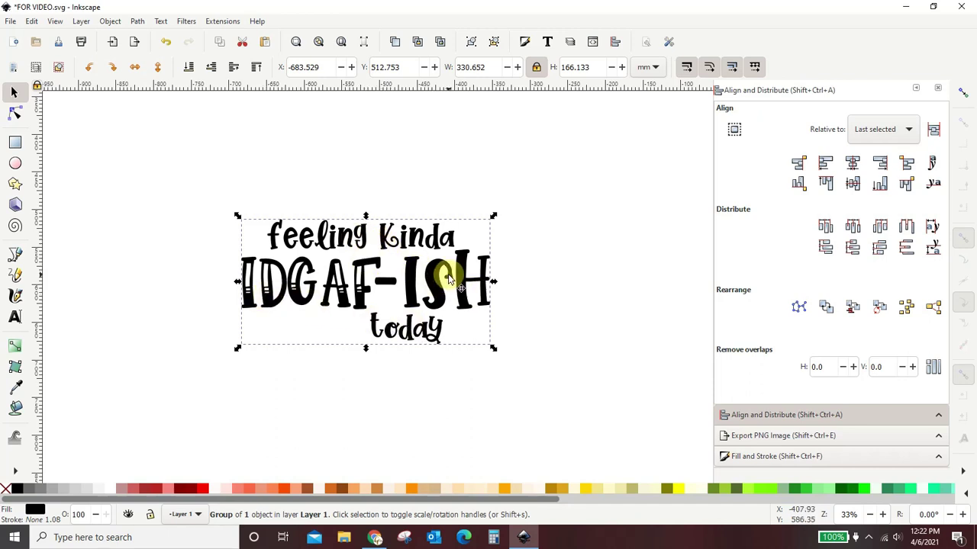
pyautogui.moveTo(436, 291); pyautogui.dragTo(451, 308)
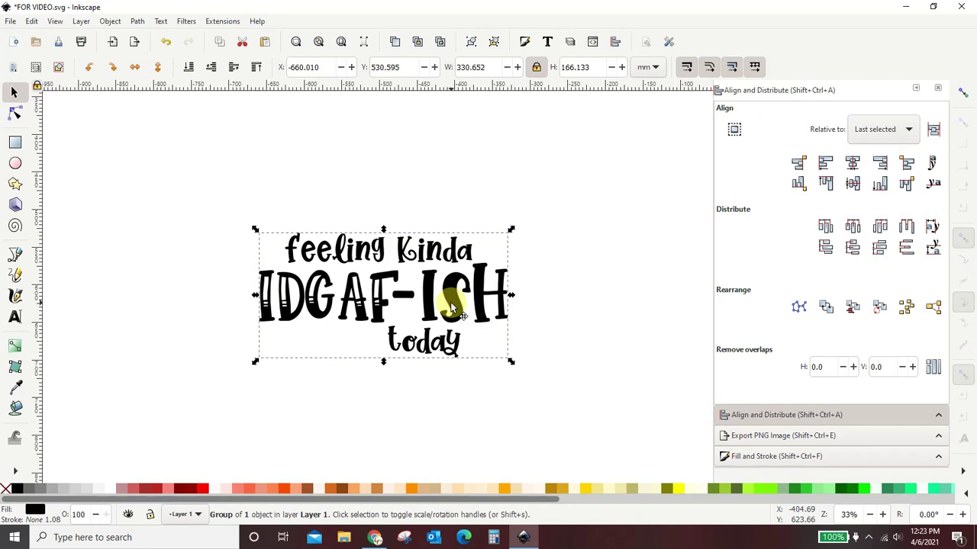
# Check the Save As settings for the file name and Inkscape SVG type, and leave without saving.
pyautogui.click(12, 22)
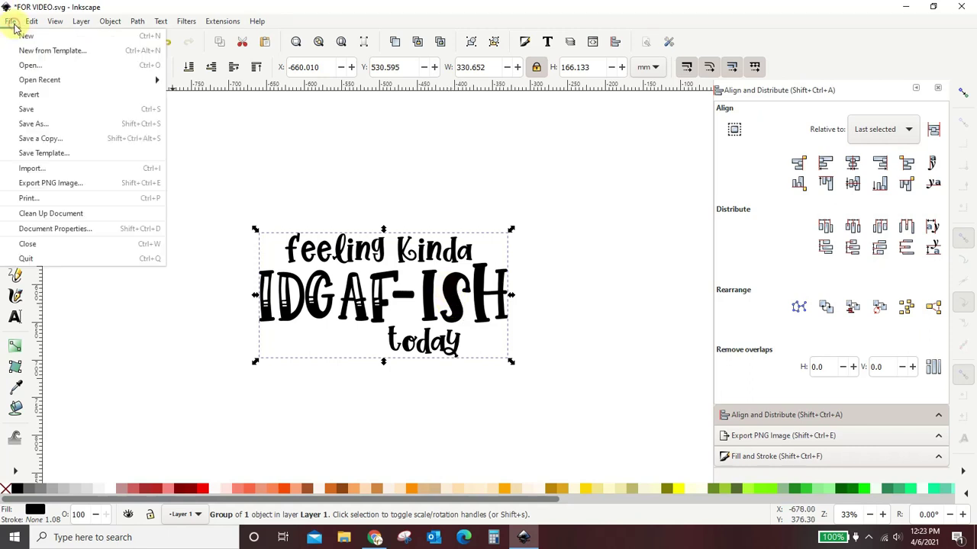
pyautogui.click(39, 124)
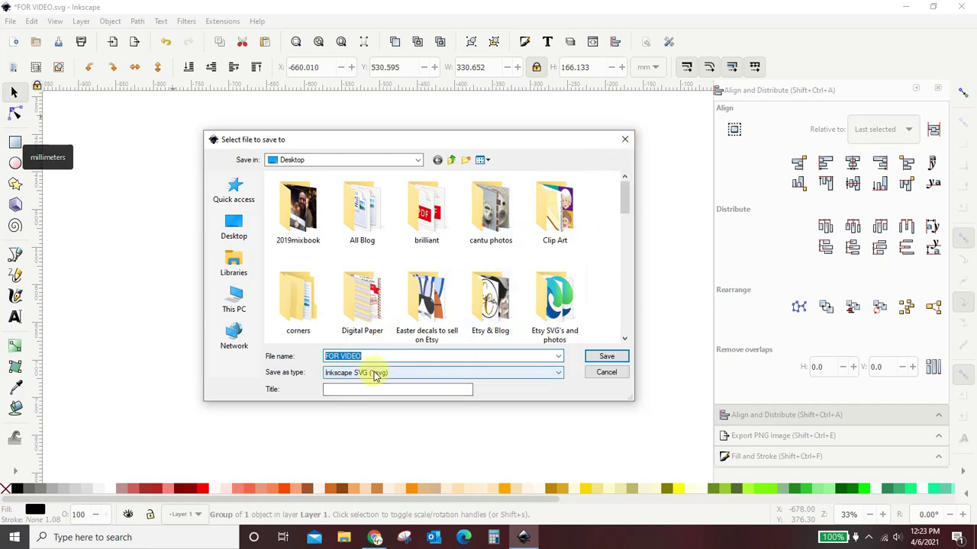
pyautogui.click(625, 140)
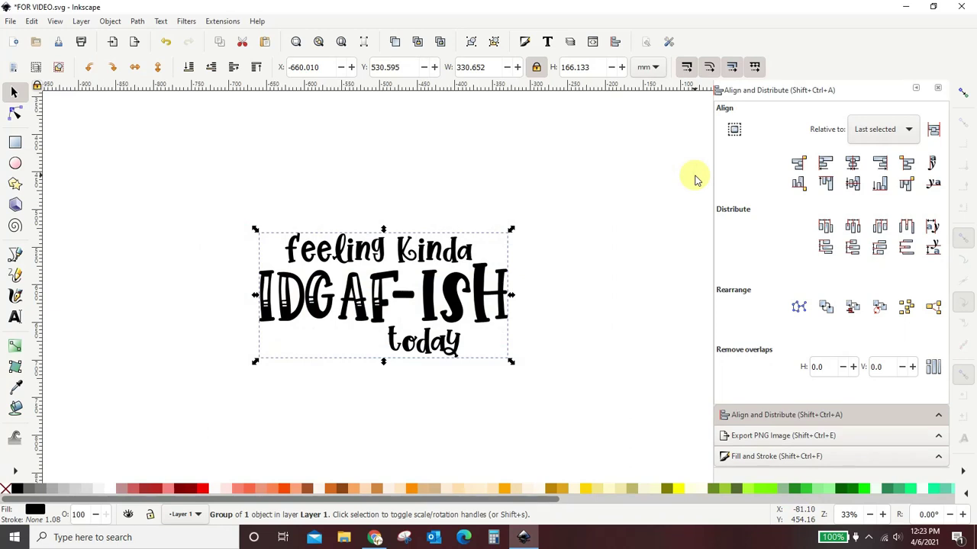
# Compare the double-line frame on the finished reference quote with the unframed IDGAF-ISH quote.
pyautogui.click(661, 224)
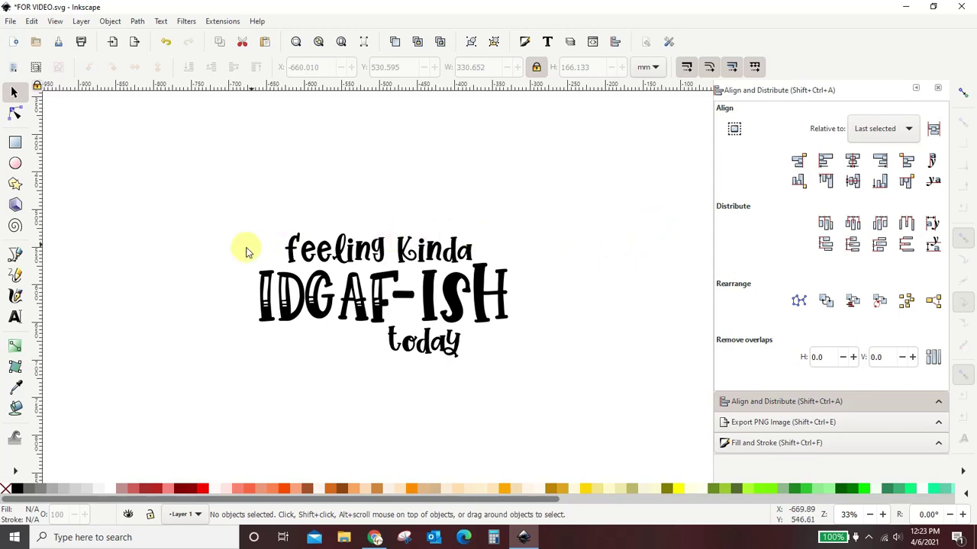
pyautogui.scroll(8, 563, 277)
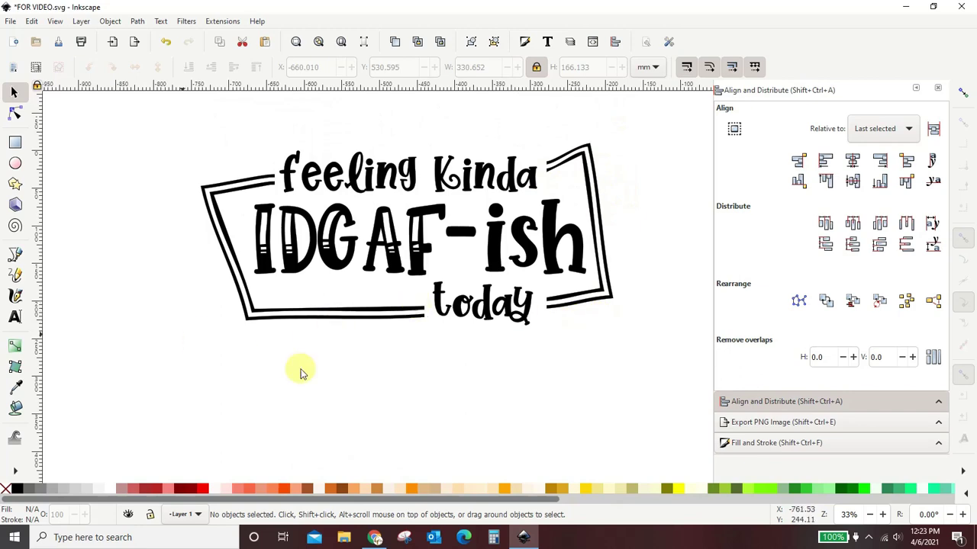
pyautogui.scroll(-8, 569, 328)
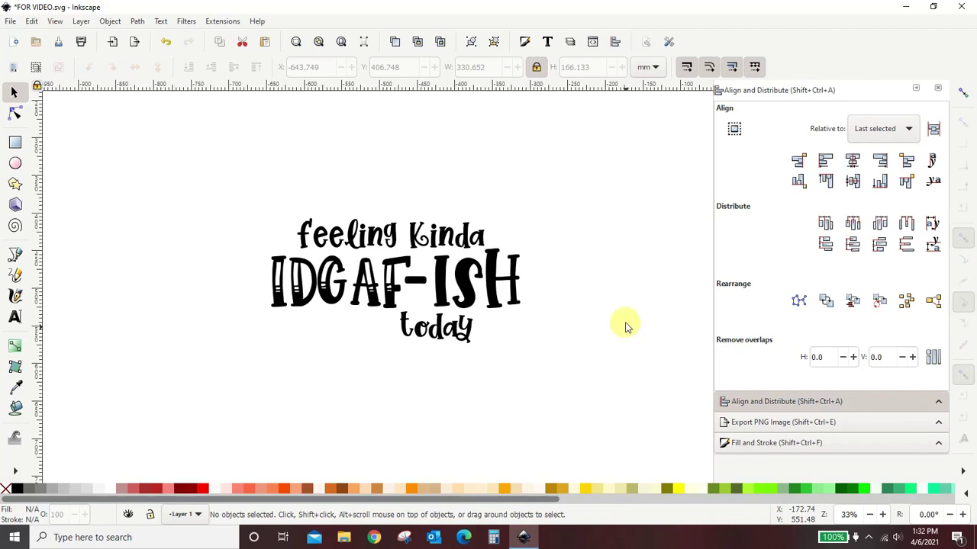
pyautogui.scroll(5, 618, 309)
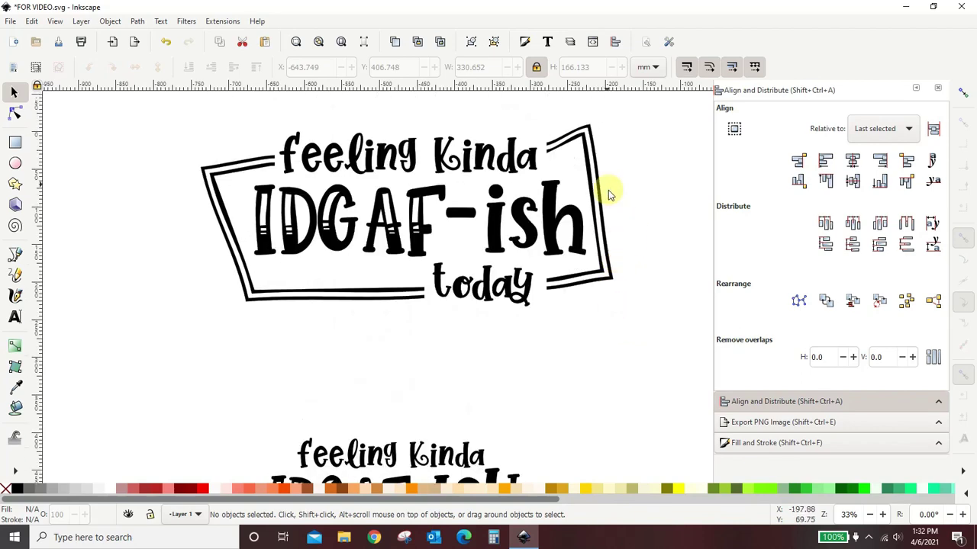
pyautogui.scroll(-5, 611, 324)
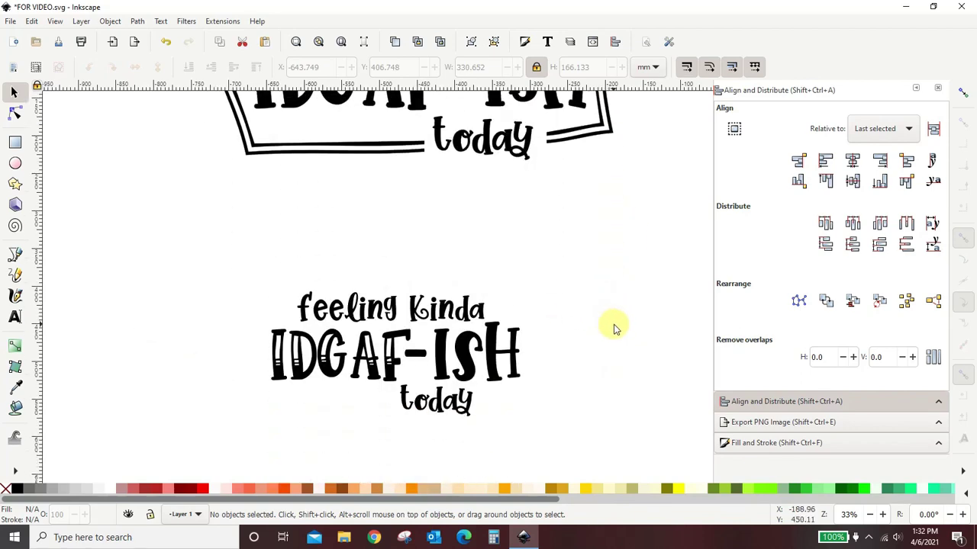
pyautogui.scroll(-2, 617, 328)
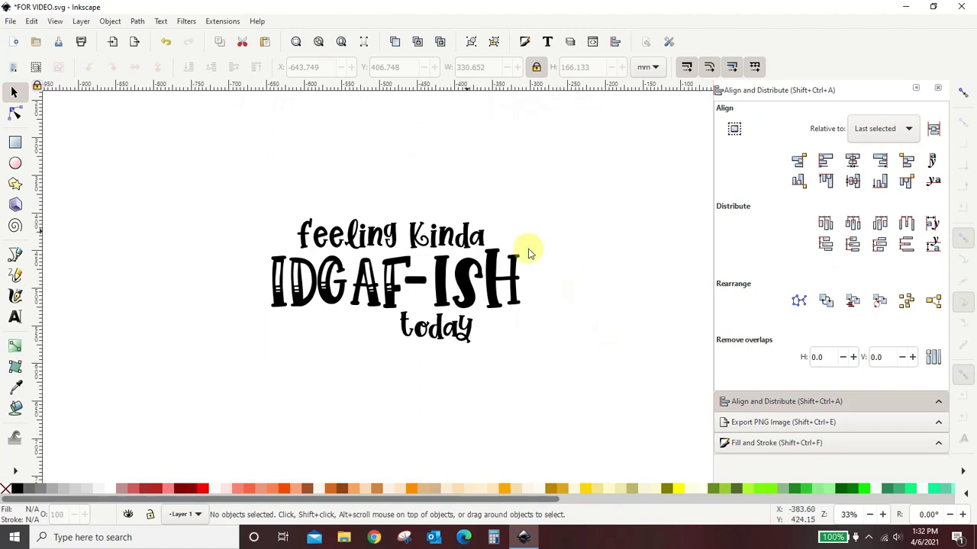
# Draw a closed eight-point straight-line frame around the quote with the Bezier tool, about 403 mm wide and 124 mm high, crossing the first and last lines.
pyautogui.click(16, 255)
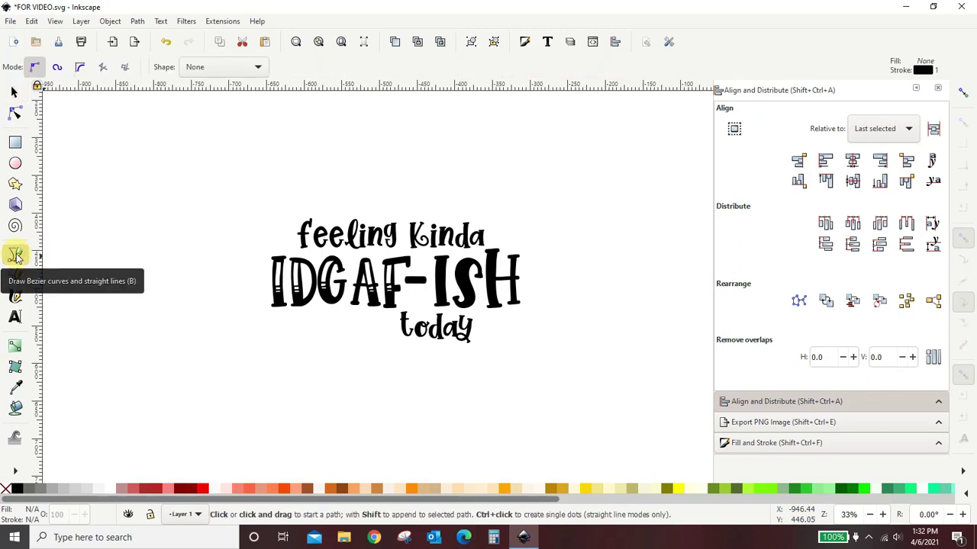
pyautogui.click(291, 239)
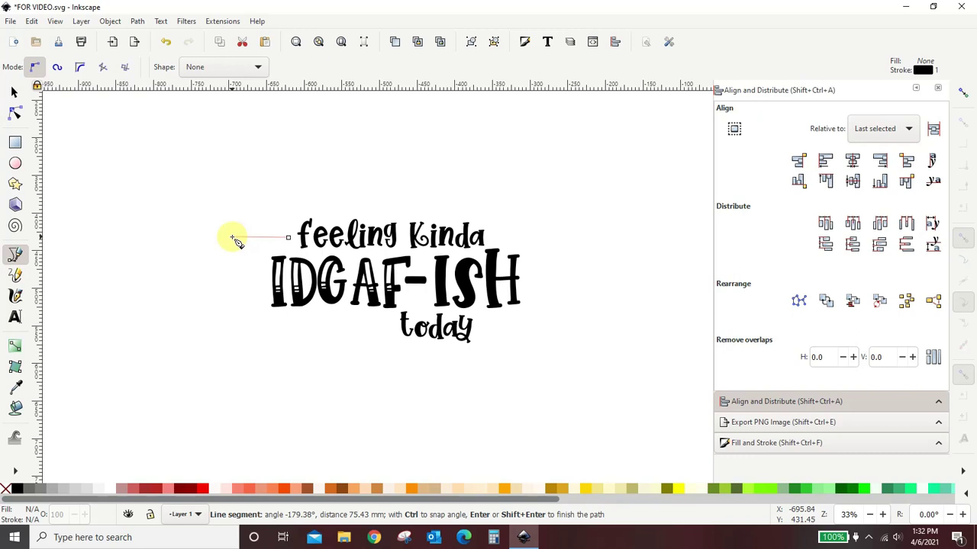
pyautogui.click(232, 237)
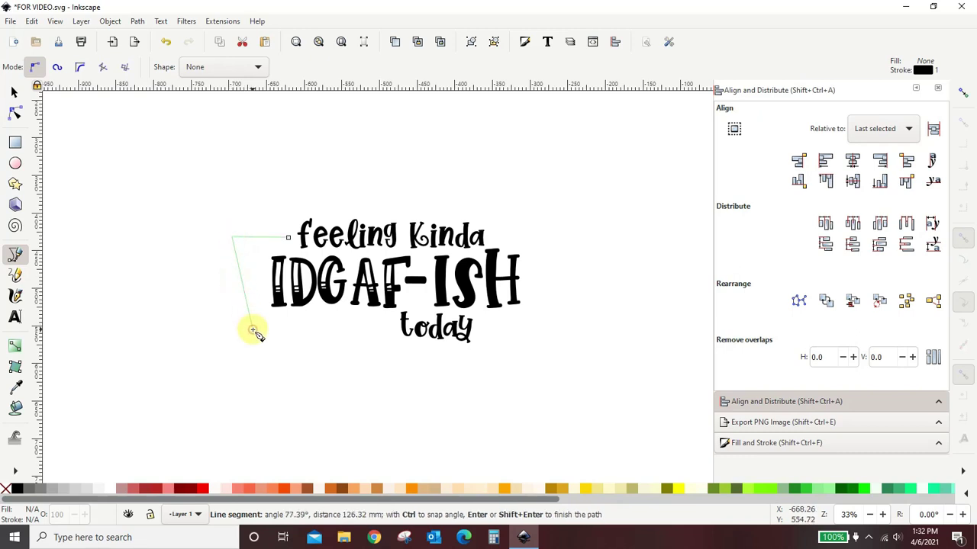
pyautogui.click(252, 331)
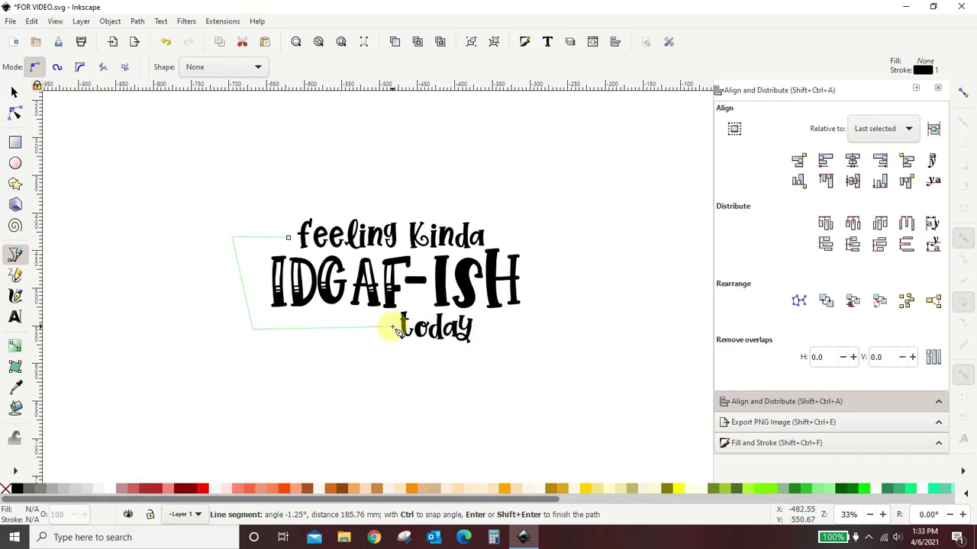
pyautogui.click(392, 328)
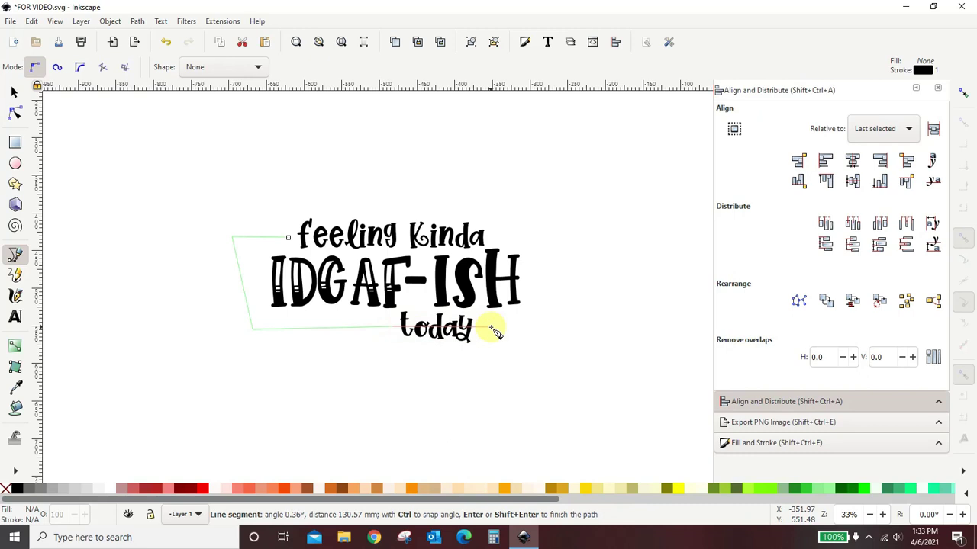
pyautogui.click(491, 329)
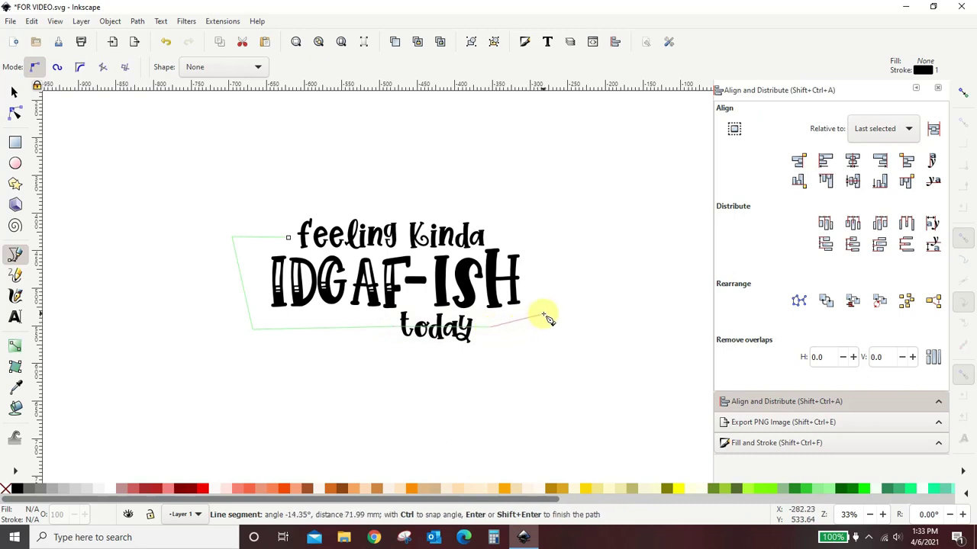
pyautogui.click(534, 312)
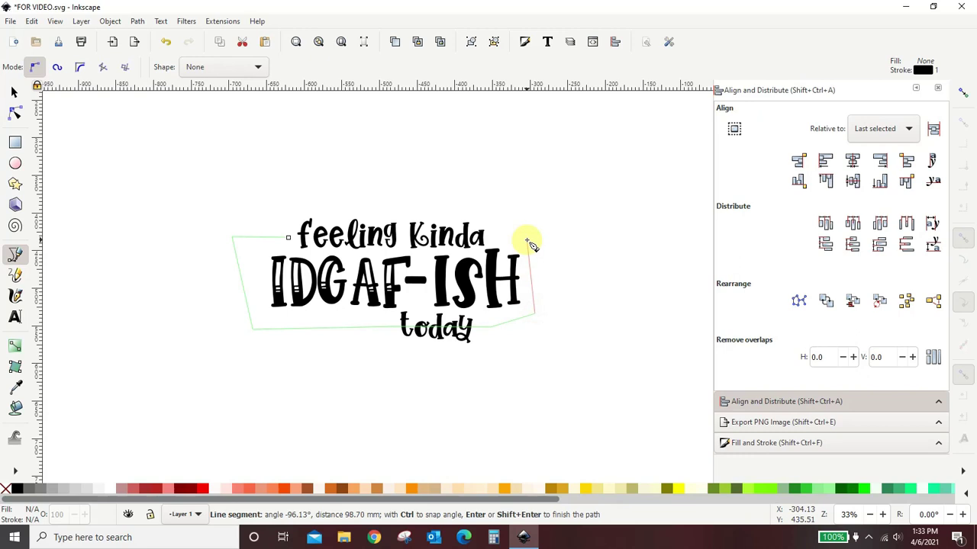
pyautogui.click(528, 241)
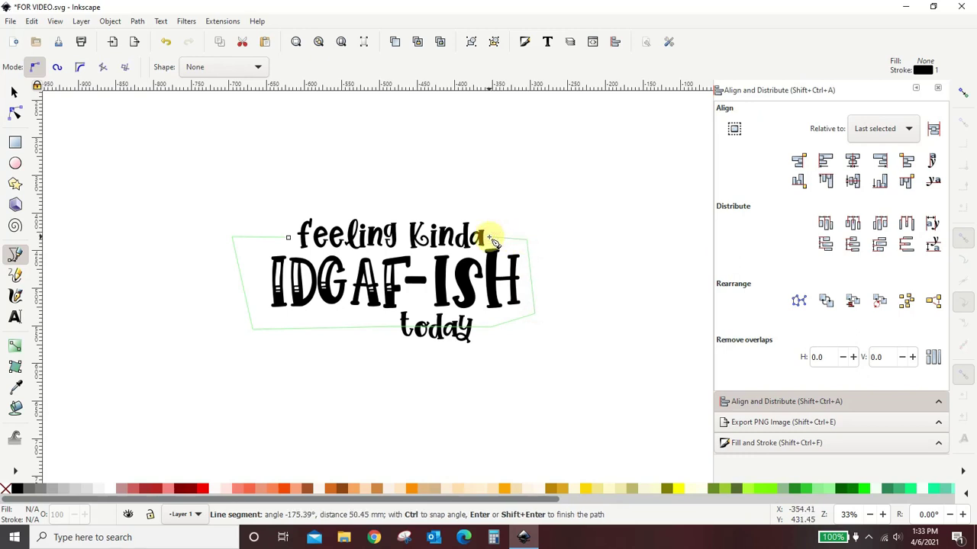
pyautogui.click(492, 241)
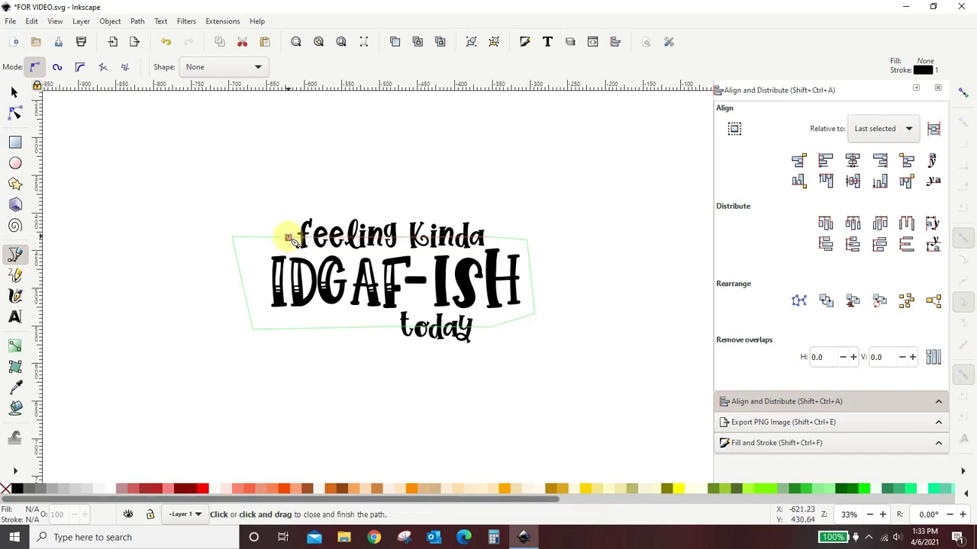
pyautogui.click(288, 239)
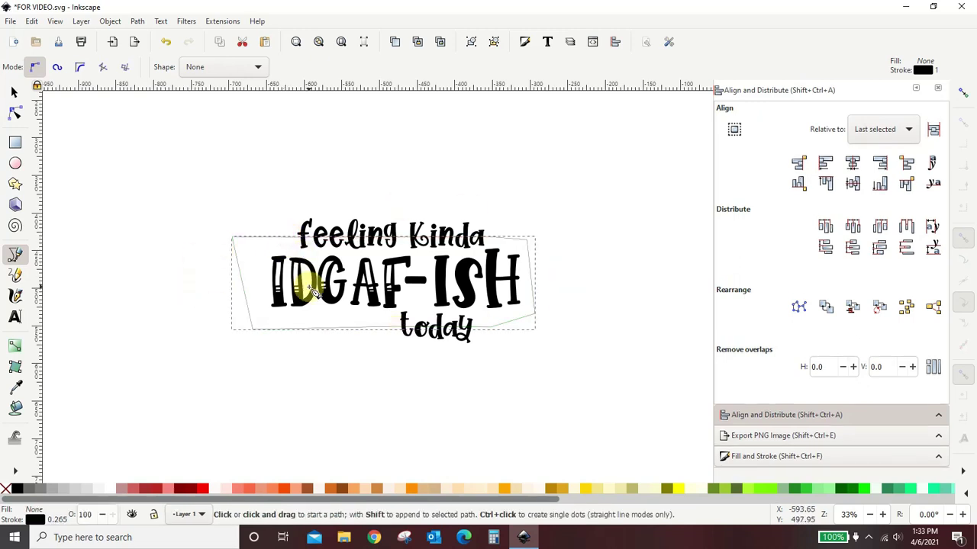
# Move the drawn frame off the lettering into the empty area below the quote, to about X -699 mm, Y 729 mm.
pyautogui.click(13, 91)
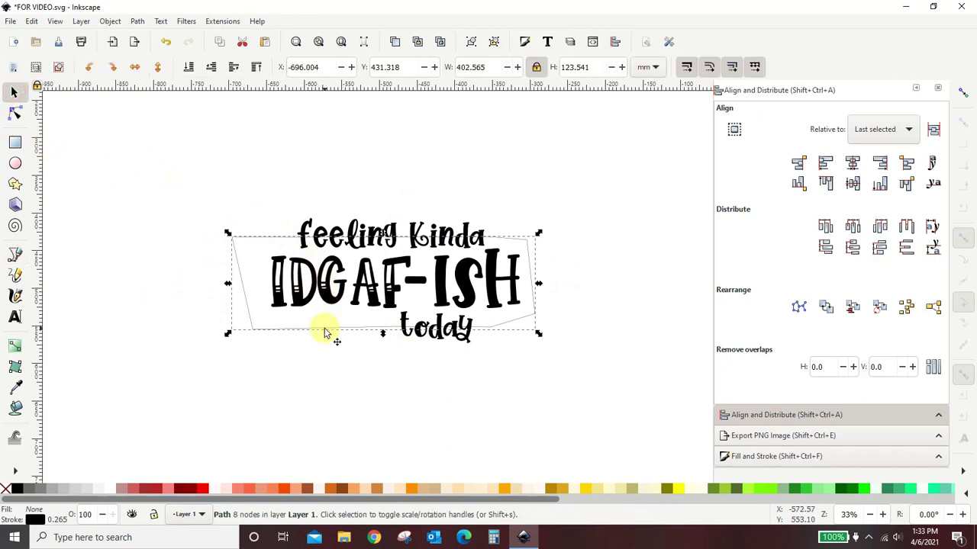
pyautogui.moveTo(325, 329); pyautogui.dragTo(331, 445)
pyautogui.scroll(-3, 675, 169)
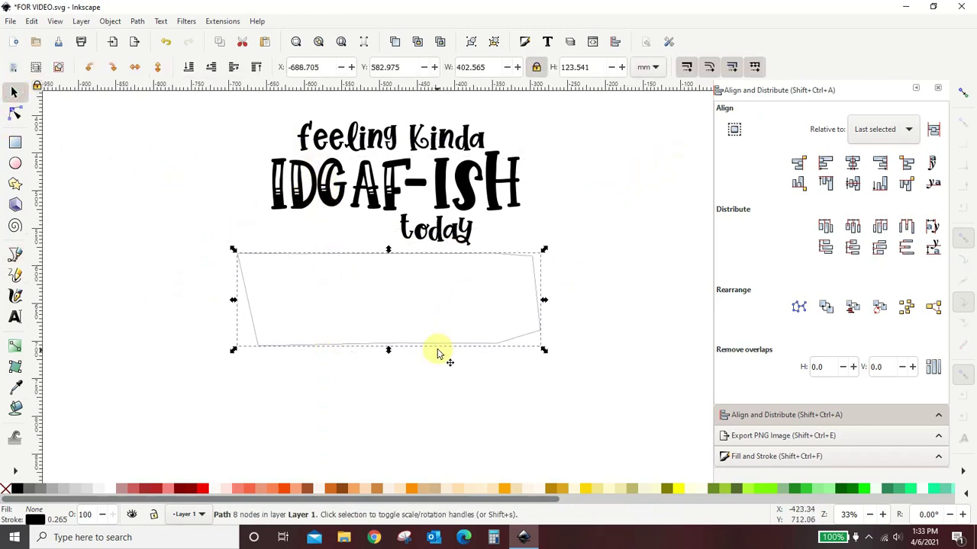
pyautogui.moveTo(436, 345); pyautogui.dragTo(442, 419)
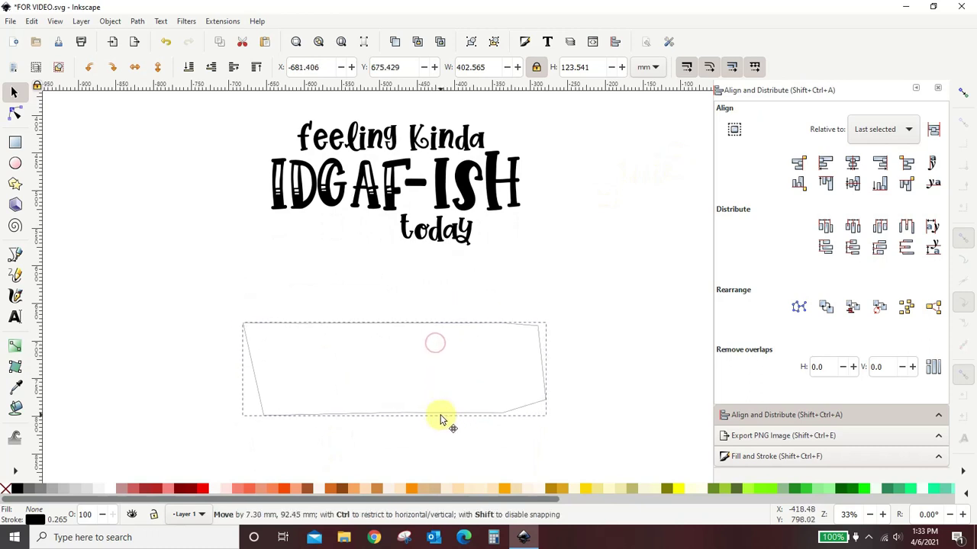
pyautogui.click(612, 299)
pyautogui.scroll(-3, 611, 297)
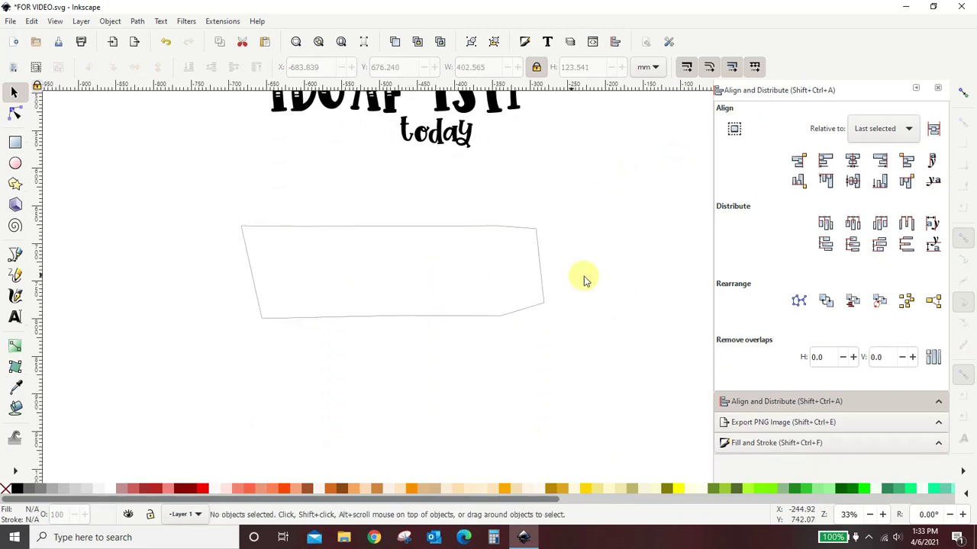
pyautogui.moveTo(511, 317); pyautogui.dragTo(506, 349)
pyautogui.scroll(5, 592, 309)
pyautogui.scroll(10, 591, 307)
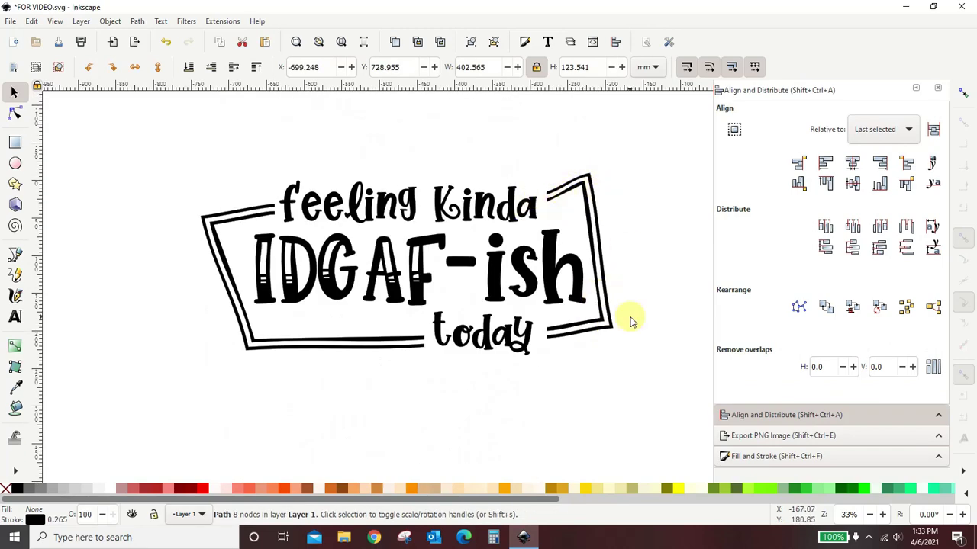
pyautogui.scroll(-17, 632, 313)
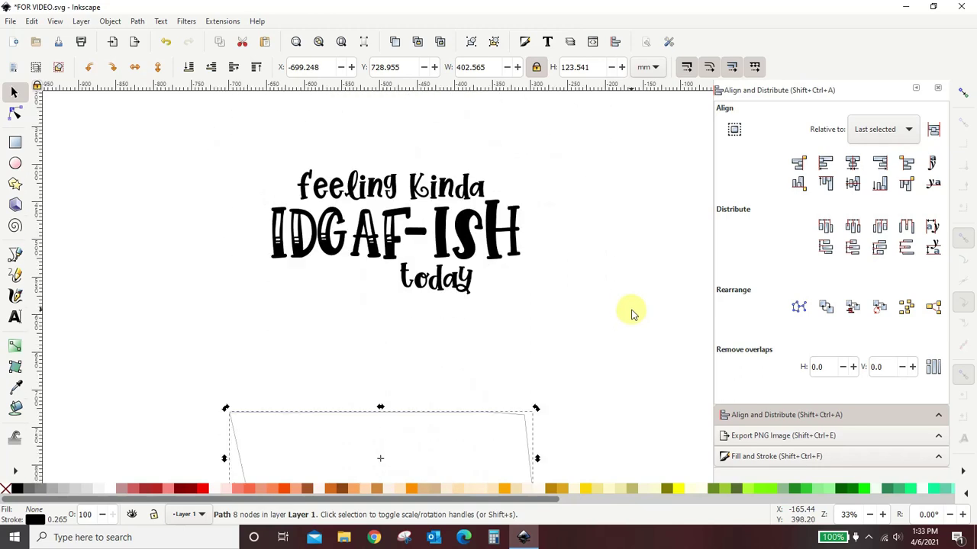
pyautogui.click(476, 313)
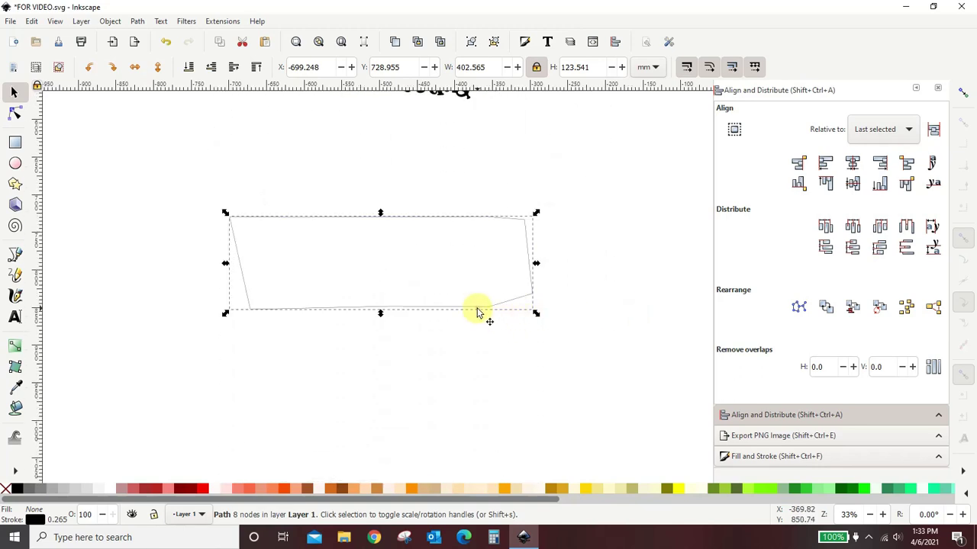
# Run Object to Path on the frame and create a Linked Offset from it.
pyautogui.click(139, 23)
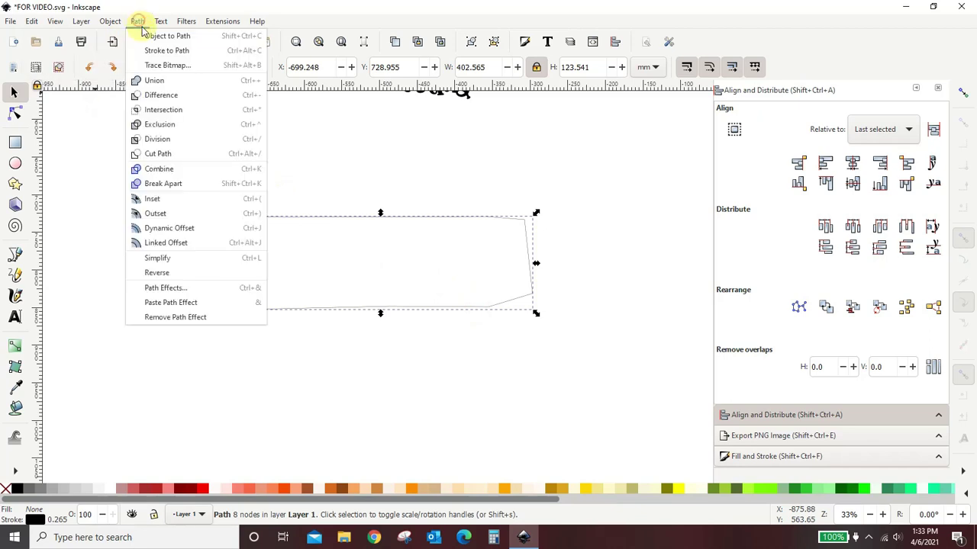
pyautogui.click(147, 35)
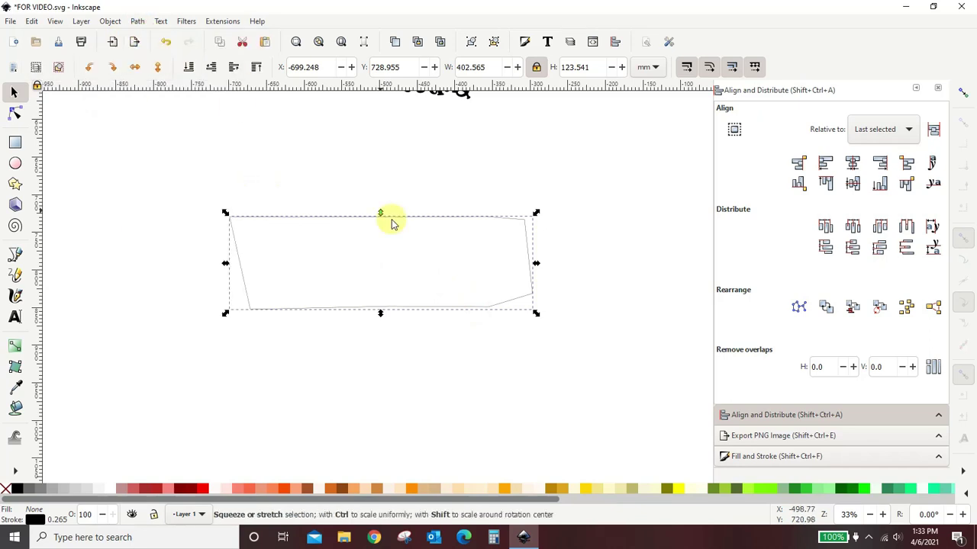
pyautogui.click(139, 23)
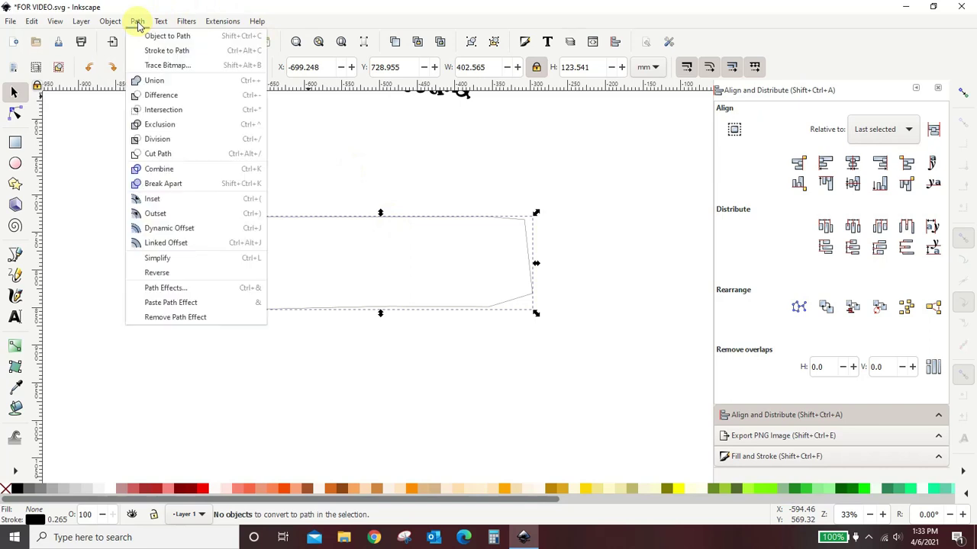
pyautogui.click(168, 244)
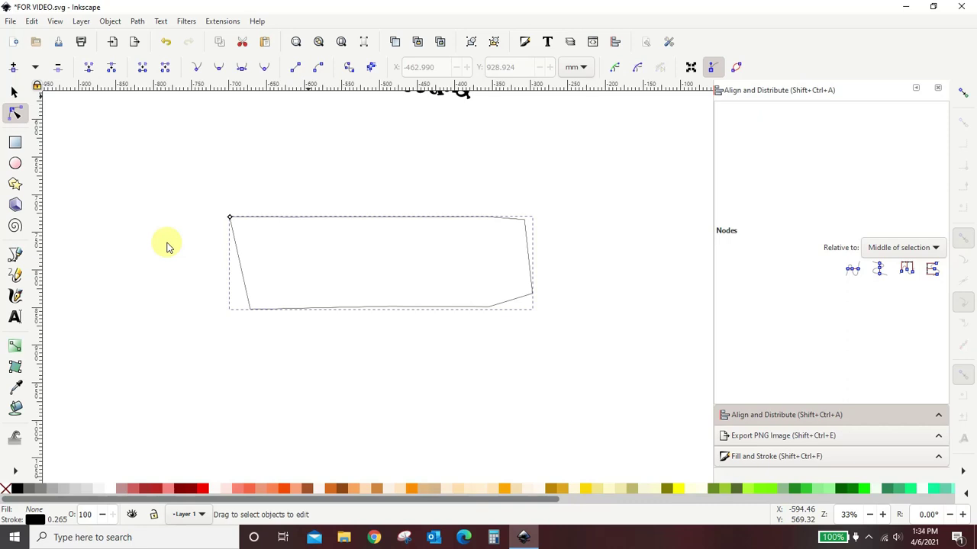
# Outset the linked copy in about ten small increments to form a second outline just outside the frame, and deselect it.
pyautogui.hotkey('ctrl', ')')
pyautogui.hotkey('ctrl', ')')
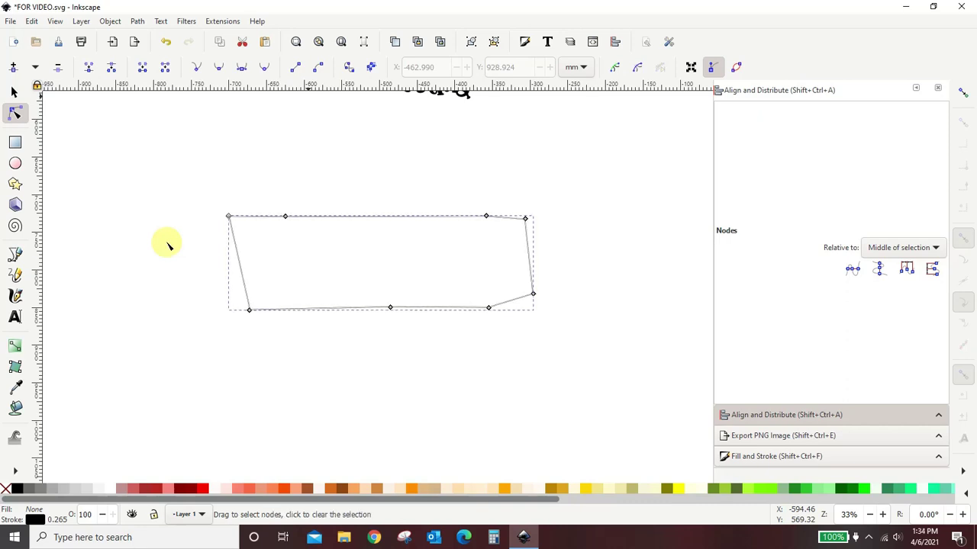
pyautogui.hotkey('ctrl', ')')
pyautogui.hotkey('ctrl', ')')
pyautogui.hotkey('ctrl', ')')
pyautogui.hotkey('ctrl', ')')
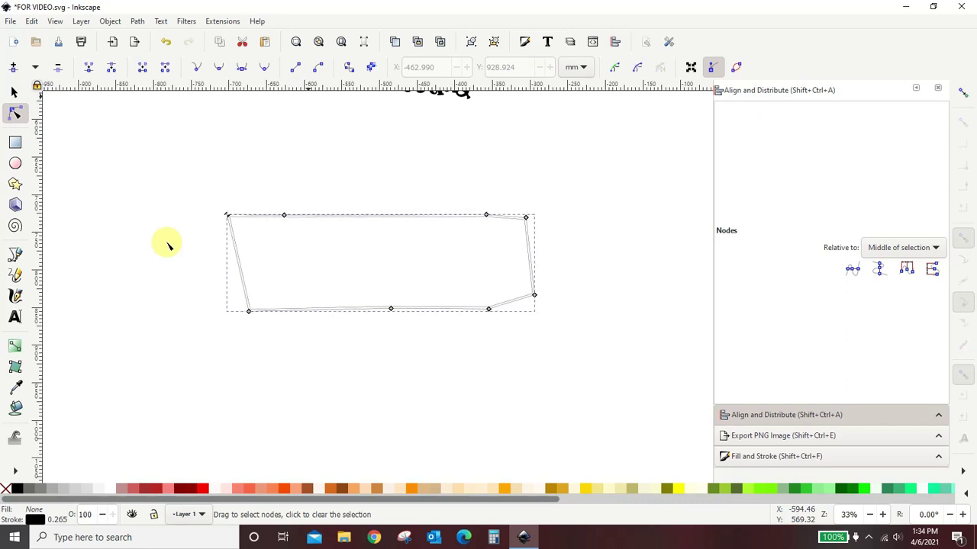
pyautogui.hotkey('ctrl', ')')
pyautogui.hotkey('ctrl', ')')
pyautogui.hotkey('ctrl', ')')
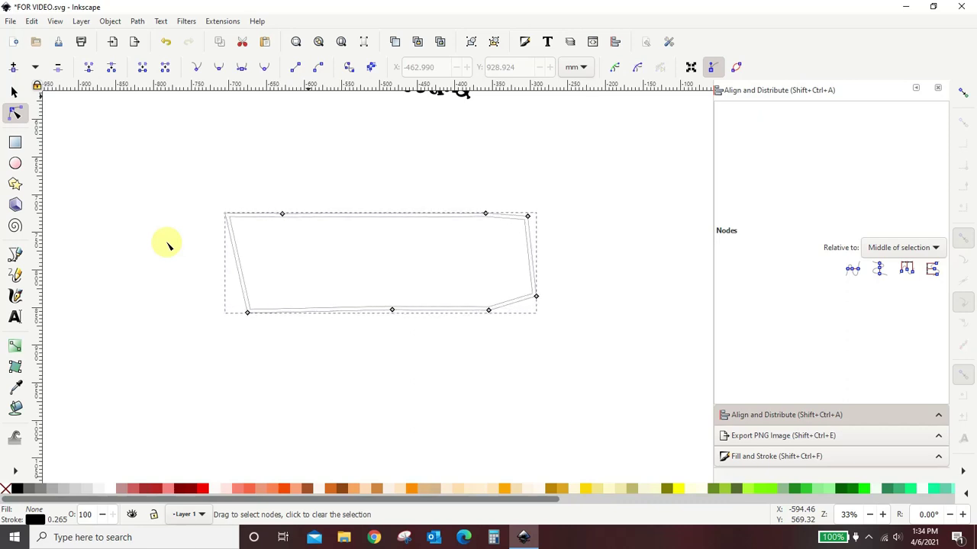
pyautogui.hotkey('ctrl', ')')
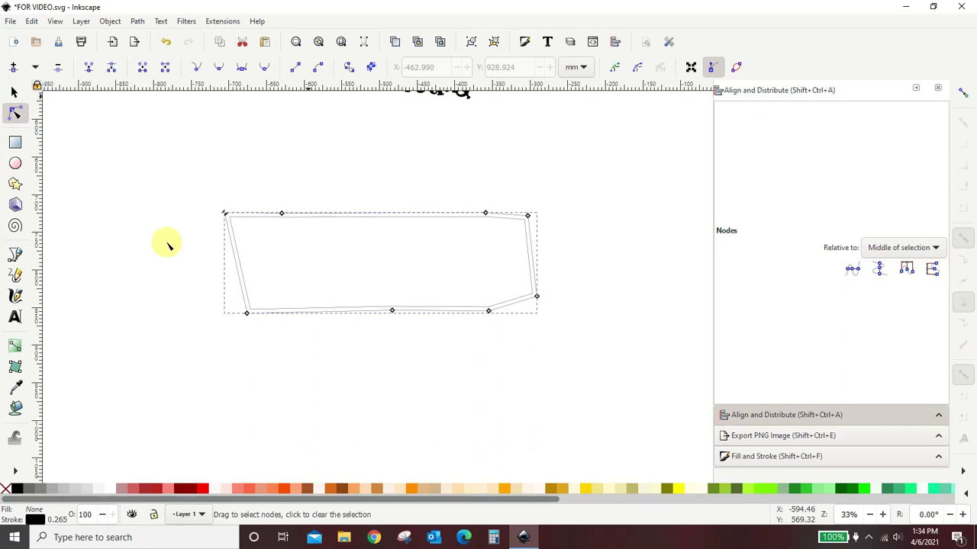
pyautogui.click(168, 244)
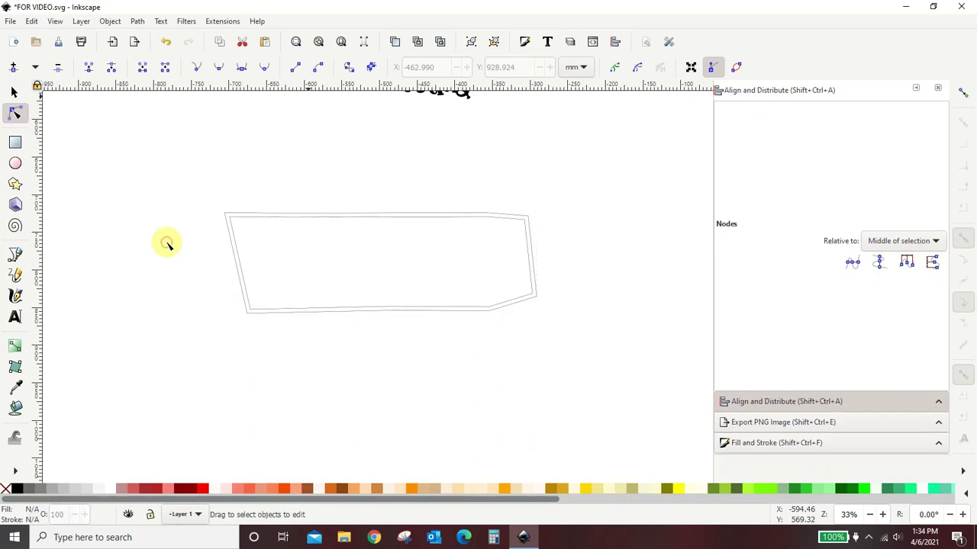
# Select the outer outline and create another Linked Offset from it.
pyautogui.click(297, 212)
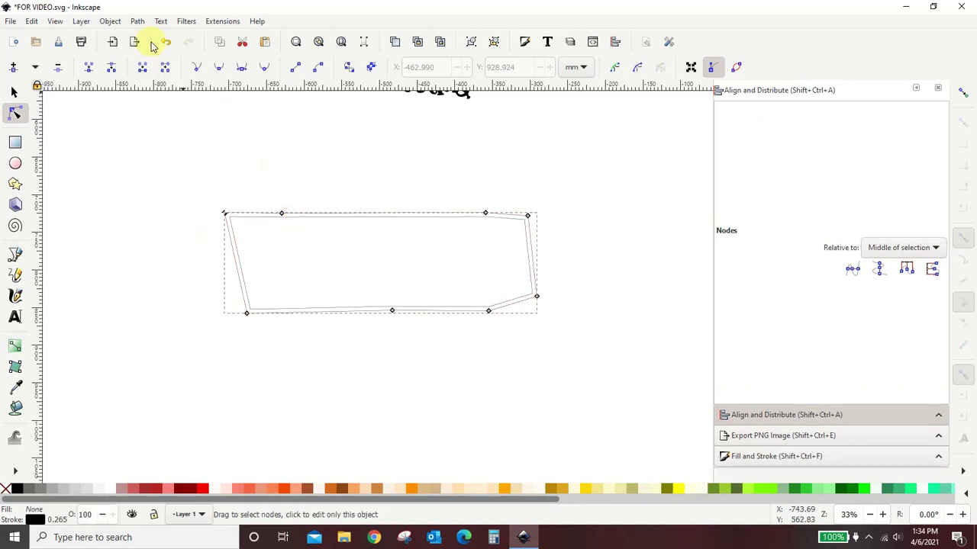
pyautogui.click(138, 20)
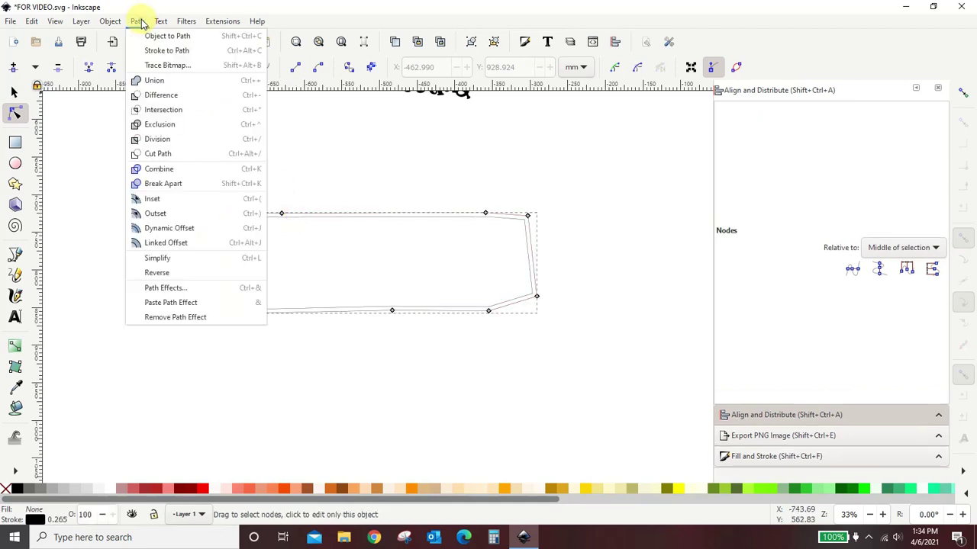
pyautogui.click(169, 242)
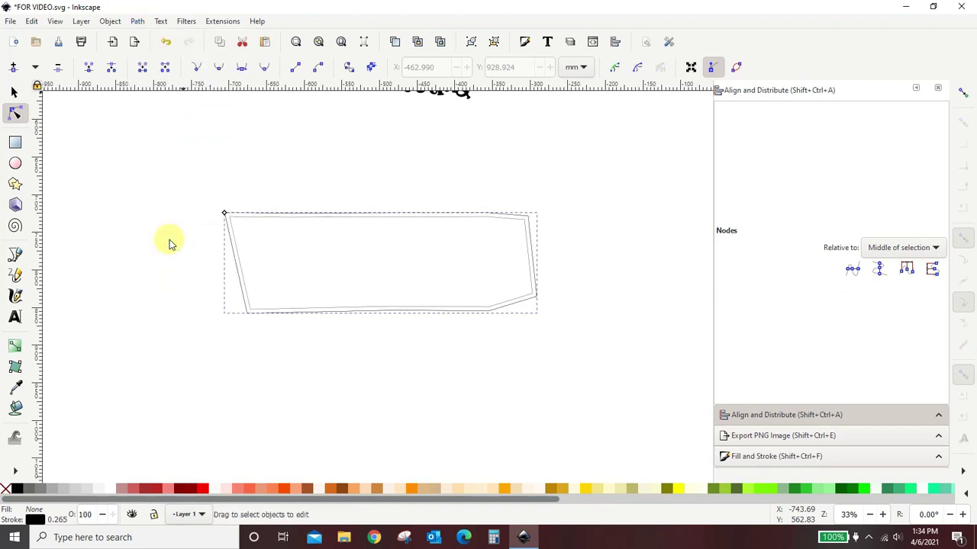
# Outset the newest linked copy in about ten small increments to form a third outline around the frame, and deselect it.
pyautogui.hotkey('ctrl', ')')
pyautogui.hotkey('ctrl', ')')
pyautogui.hotkey('ctrl', ')')
pyautogui.hotkey('ctrl', ')')
pyautogui.hotkey('ctrl', ')')
pyautogui.hotkey('ctrl', ')')
pyautogui.hotkey('ctrl', ')')
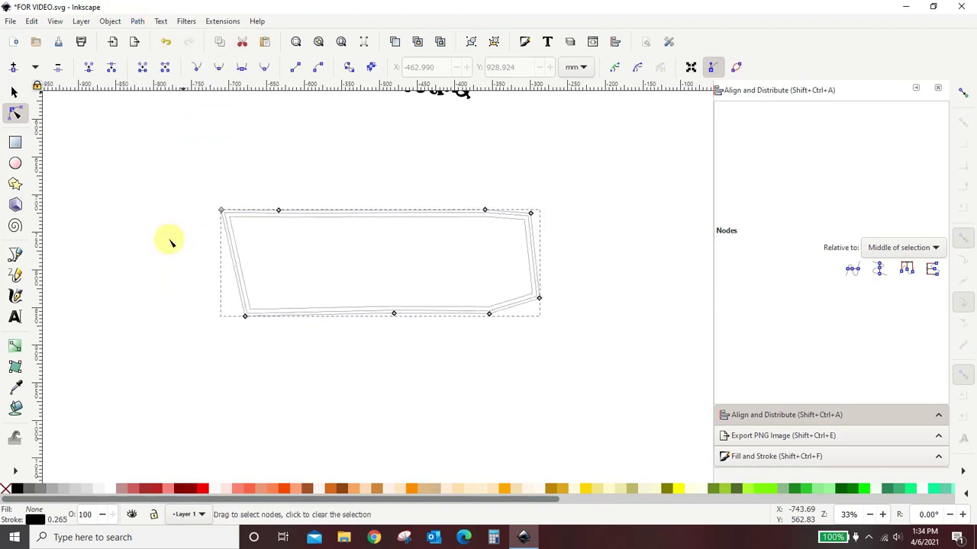
pyautogui.hotkey('ctrl', ')')
pyautogui.hotkey('ctrl', ')')
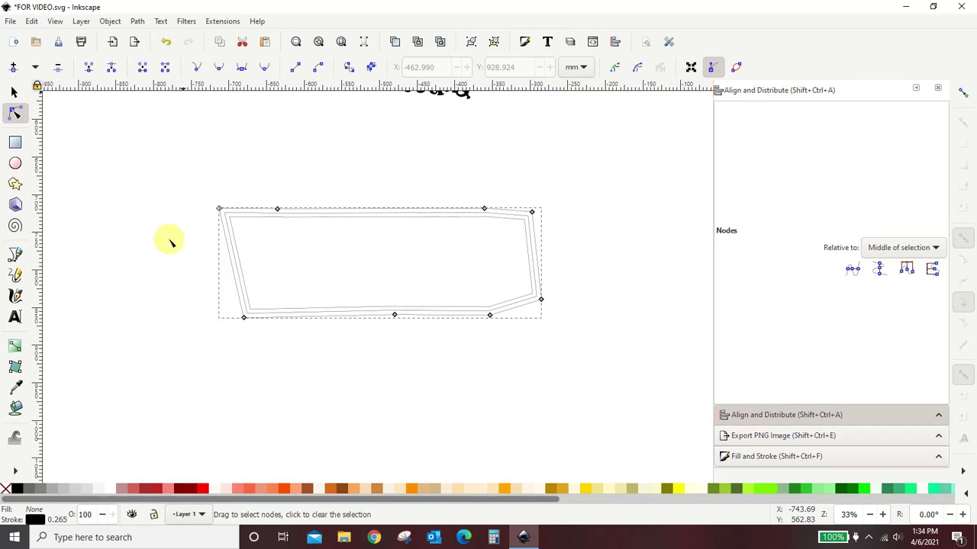
pyautogui.hotkey('ctrl', ')')
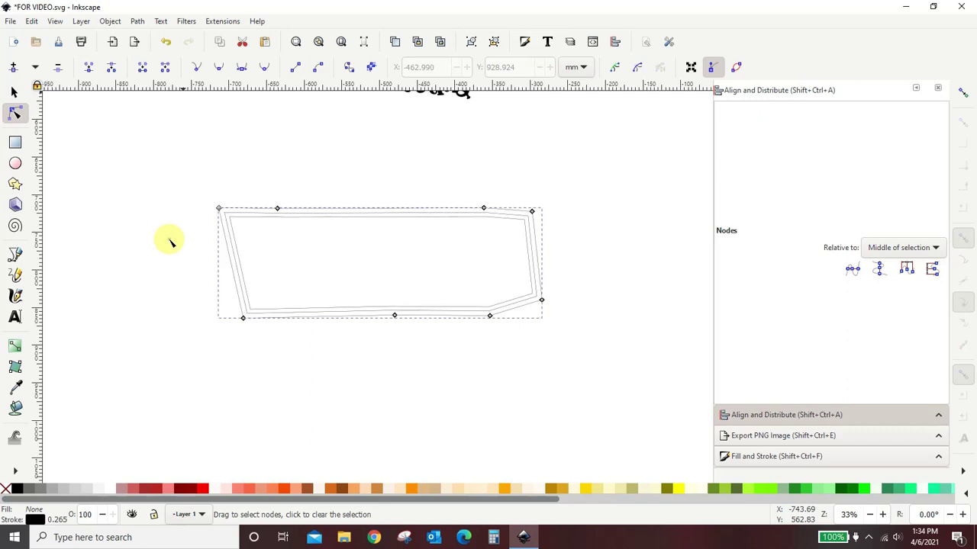
pyautogui.click(169, 240)
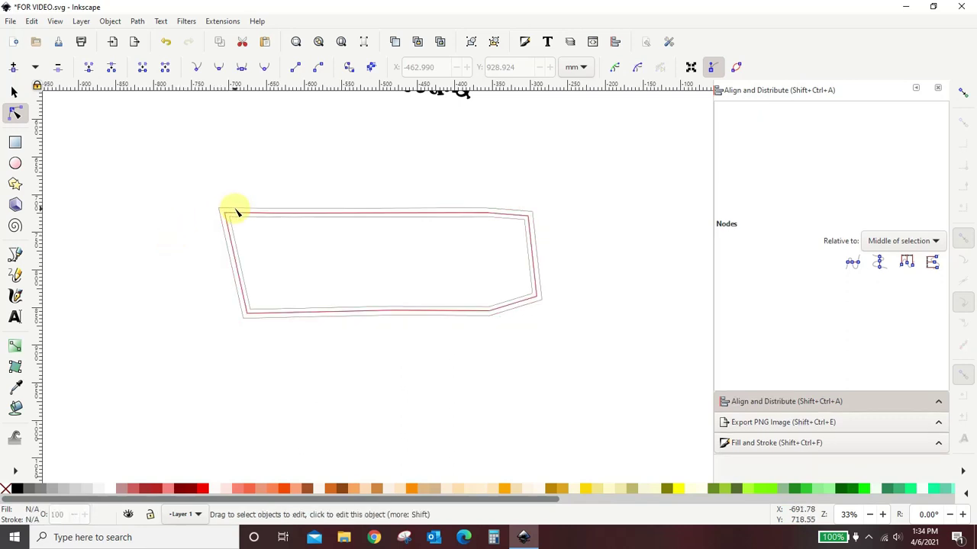
# Create a Linked Offset from the outermost outline, outset it in small increments to form a fourth outline, and deselect it.
pyautogui.click(234, 209)
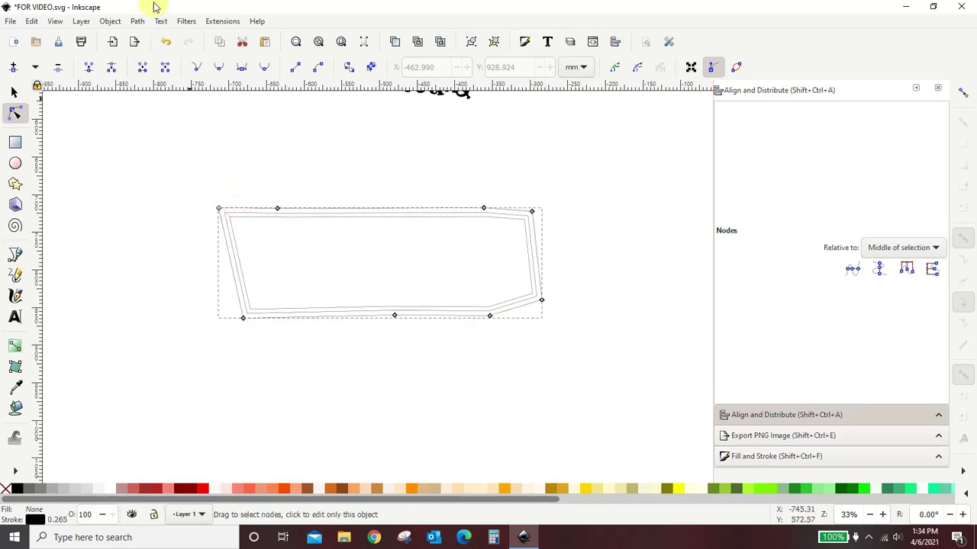
pyautogui.click(137, 21)
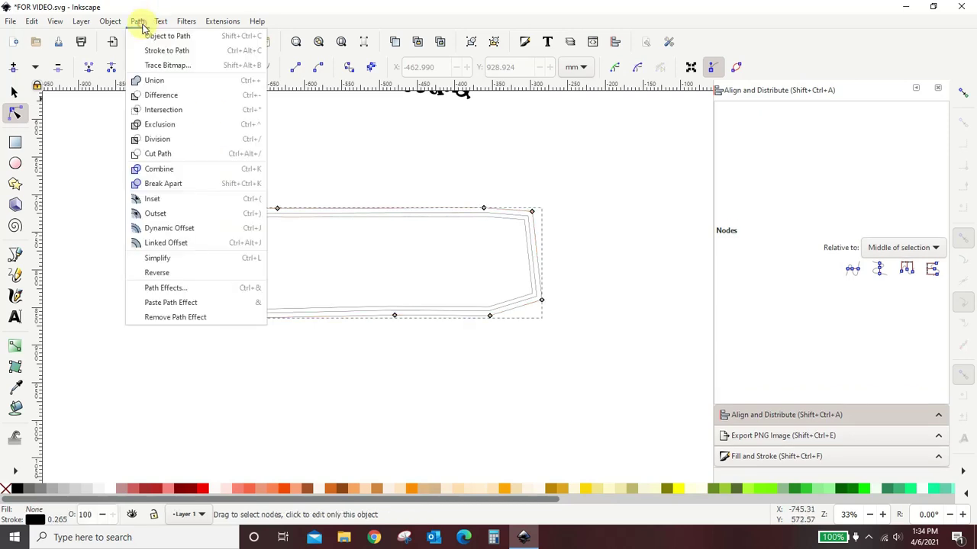
pyautogui.click(168, 245)
pyautogui.hotkey('ctrl', ')')
pyautogui.hotkey('ctrl', ')')
pyautogui.hotkey('ctrl', ')')
pyautogui.hotkey('ctrl', ')')
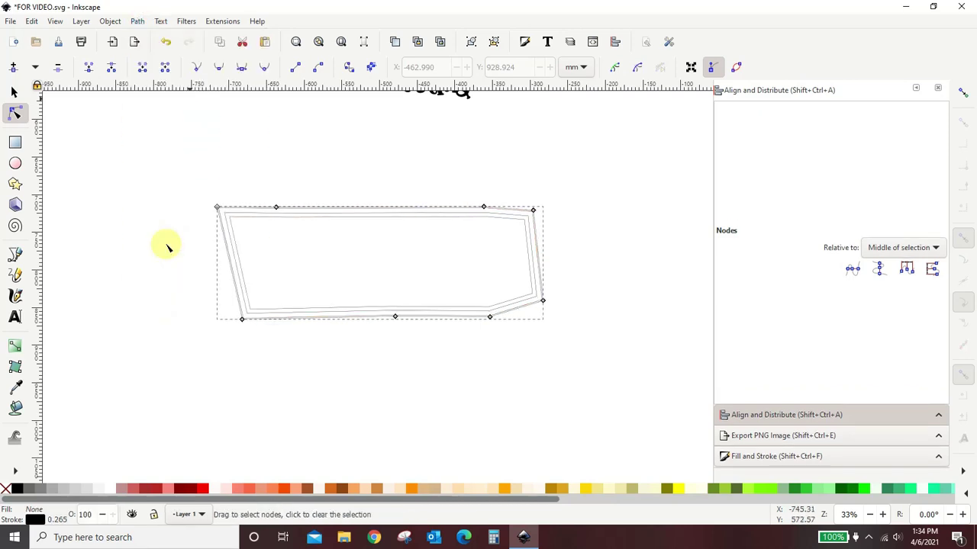
pyautogui.hotkey('ctrl', ')')
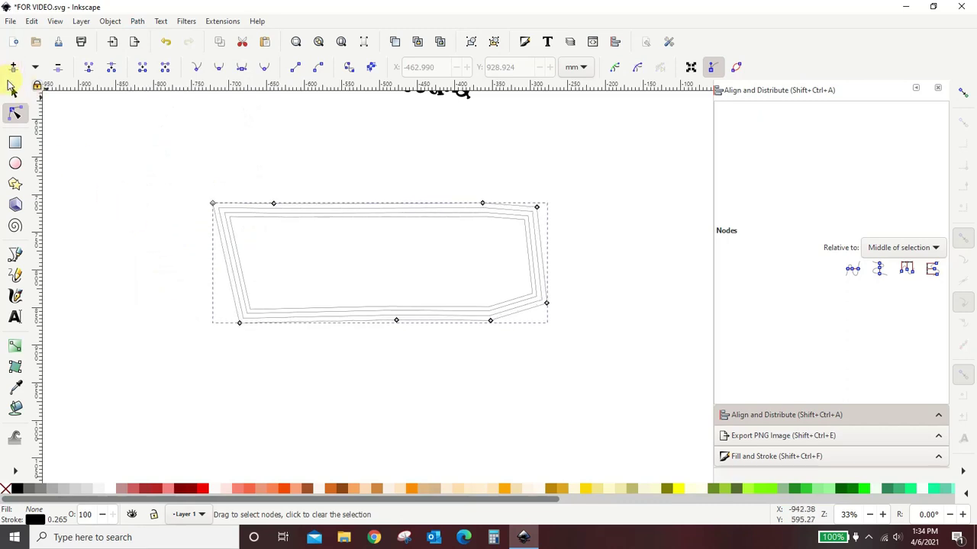
pyautogui.click(14, 92)
pyautogui.click(73, 108)
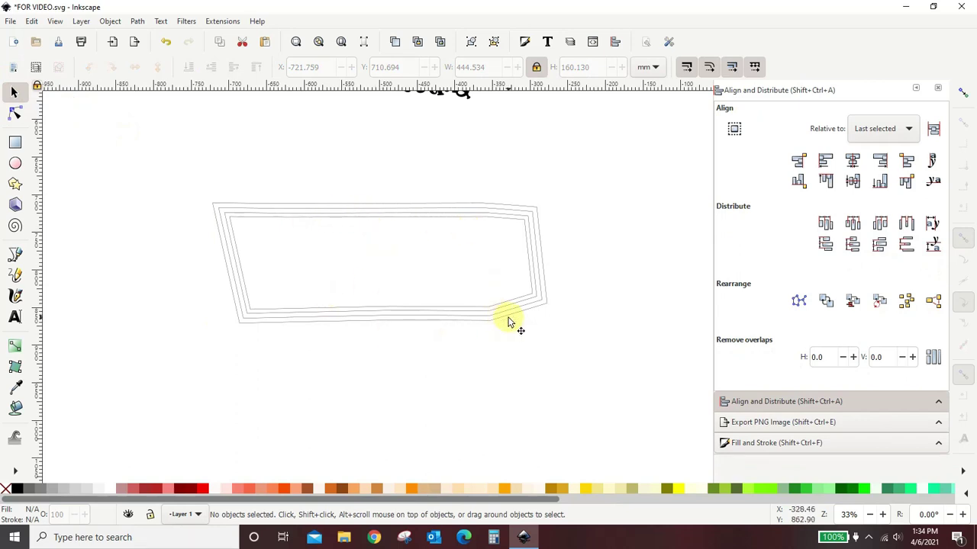
# Fill the innermost outline with flat black and move it below the other outlines, to about X -702 mm, Y 950 mm.
pyautogui.click(456, 218)
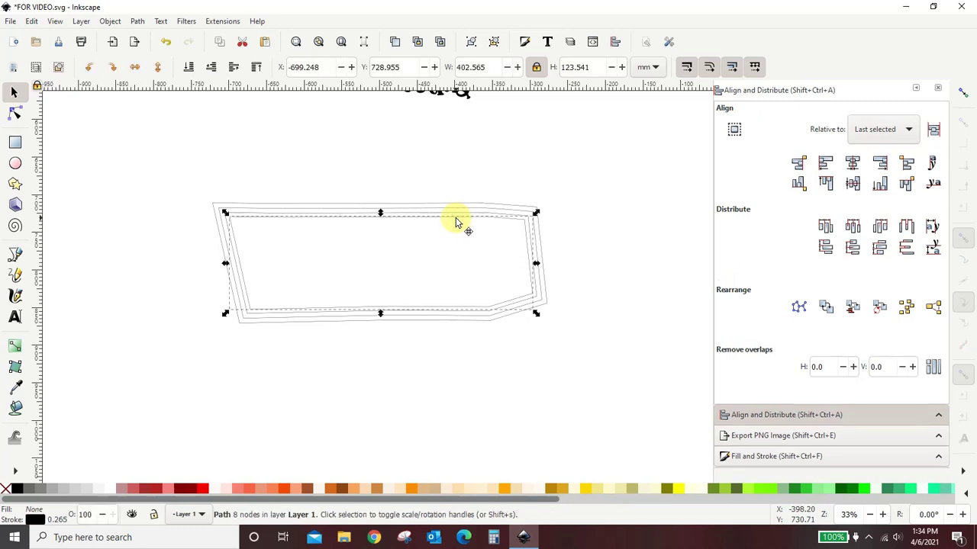
pyautogui.click(525, 42)
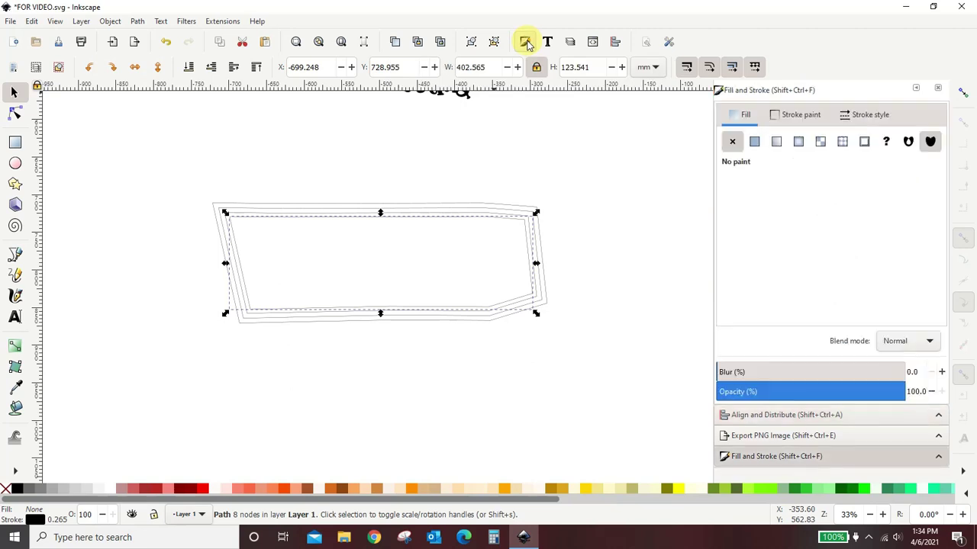
pyautogui.click(756, 144)
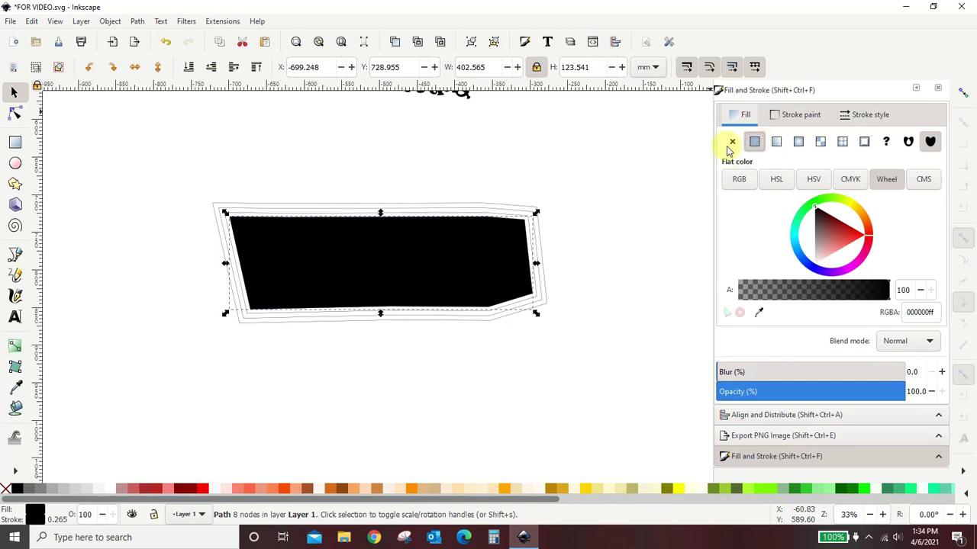
pyautogui.click(547, 165)
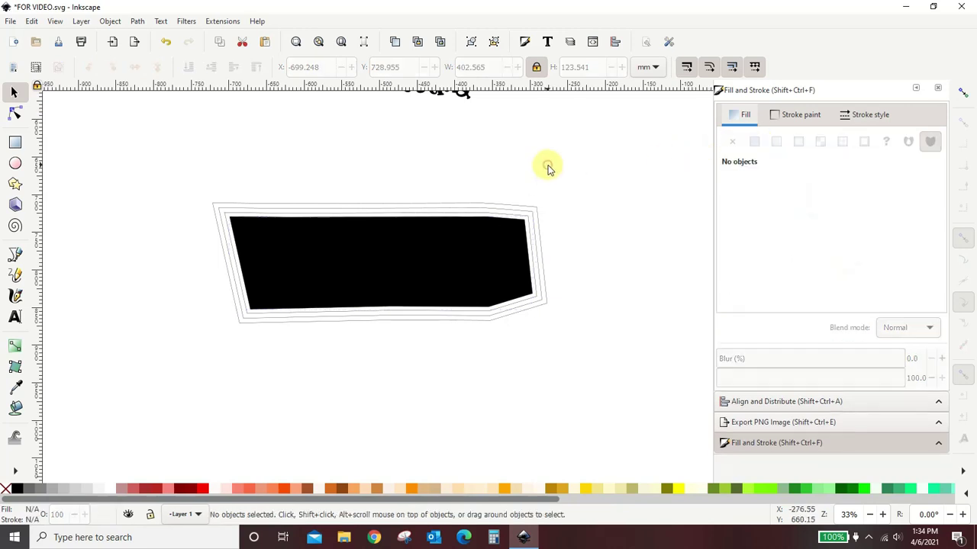
pyautogui.click(471, 217)
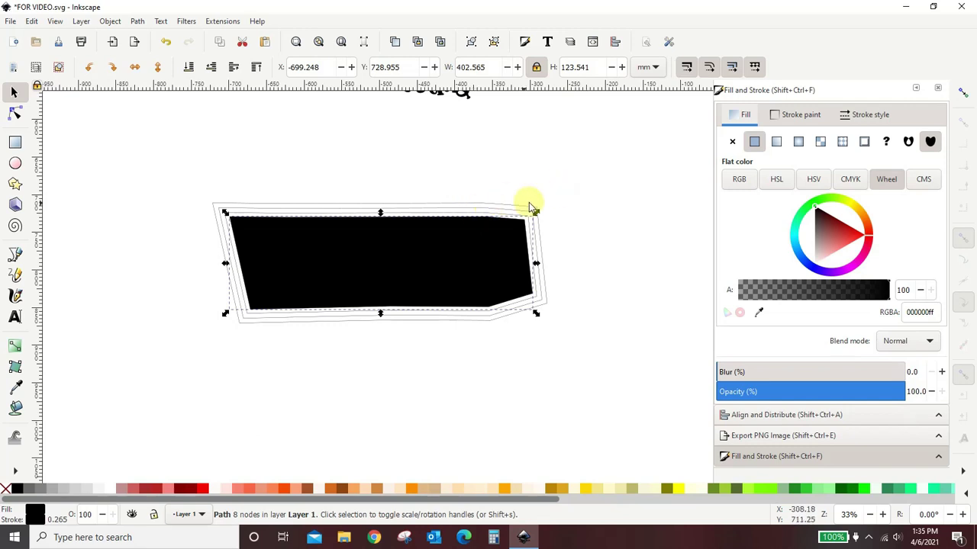
pyautogui.moveTo(502, 240); pyautogui.dragTo(501, 407)
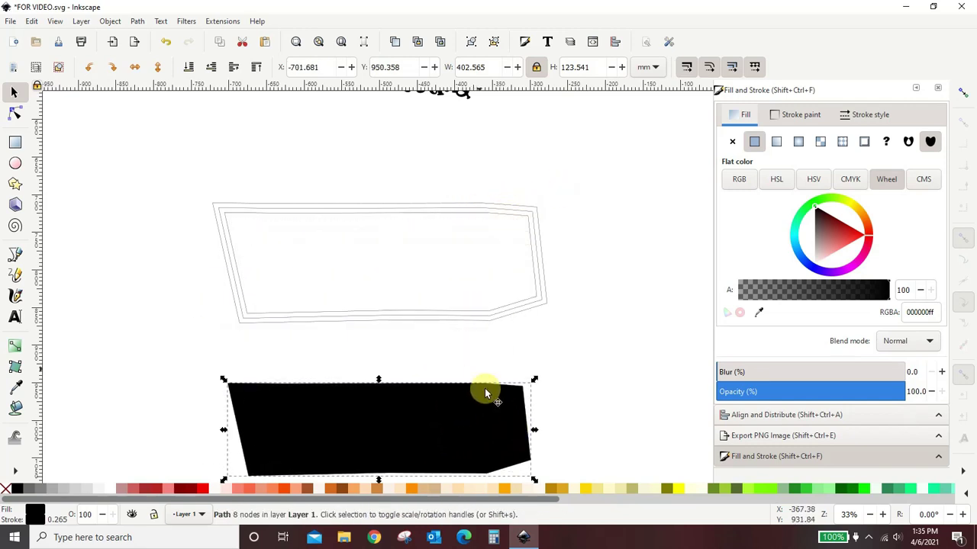
# Fill the smallest remaining outline with red ff0000 and move it behind the black shape, to about X -708 mm, Y 943 mm.
pyautogui.click(476, 220)
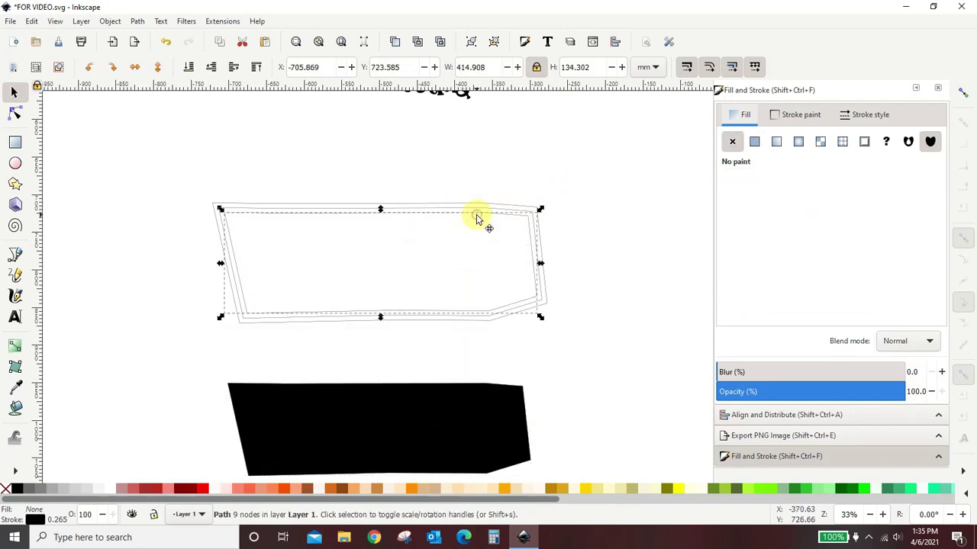
pyautogui.click(754, 142)
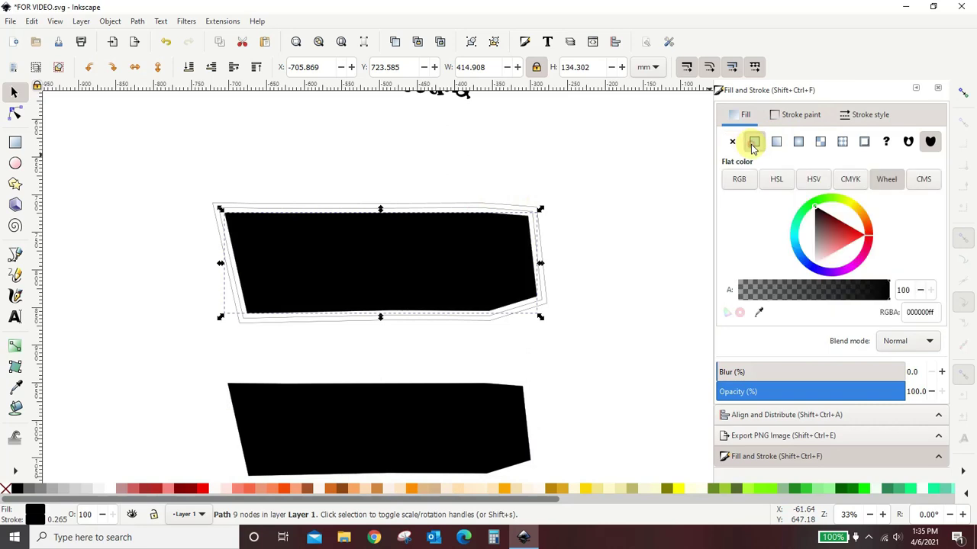
pyautogui.click(211, 489)
pyautogui.moveTo(468, 283); pyautogui.dragTo(468, 443)
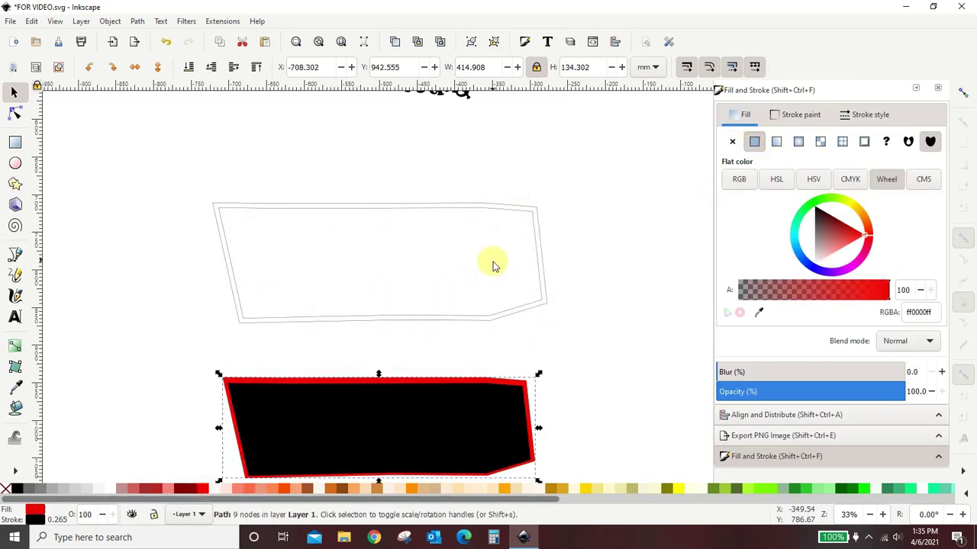
# Fill the inner of the two remaining outlines with the flat orange-red colour ff6347.
pyautogui.click(497, 215)
pyautogui.click(754, 141)
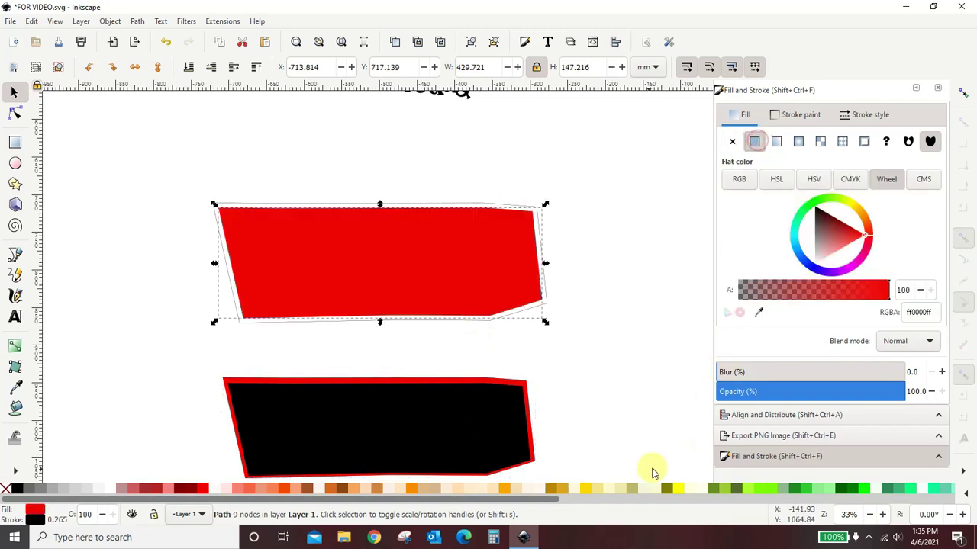
pyautogui.click(248, 489)
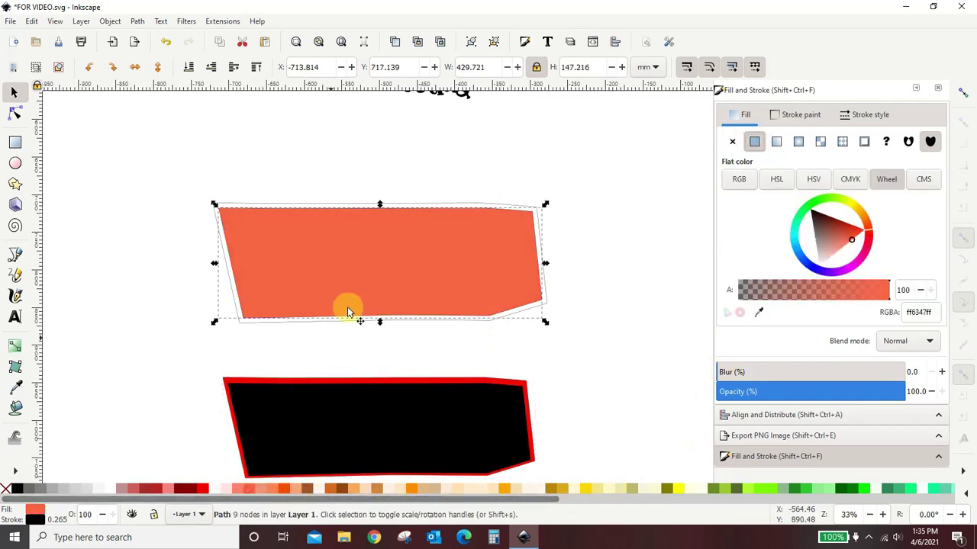
# Fill the outermost outline with a flat pinkish red that contrasts with the orange-red shape, and deselect it.
pyautogui.click(445, 203)
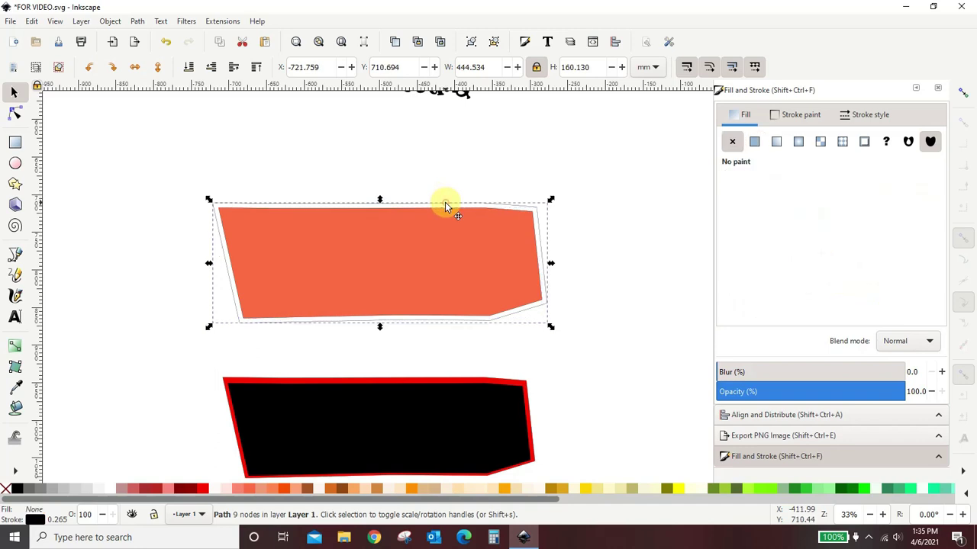
pyautogui.click(755, 142)
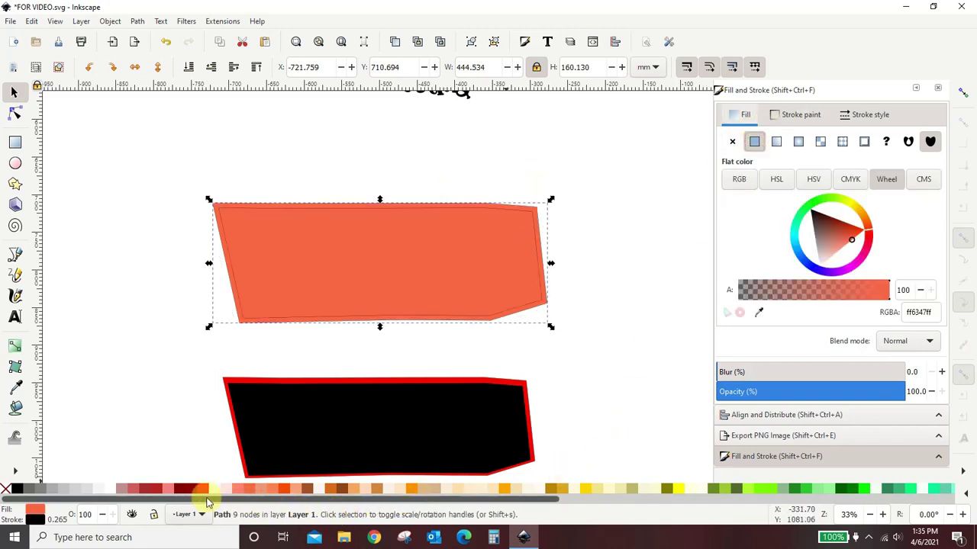
pyautogui.click(172, 488)
pyautogui.click(123, 351)
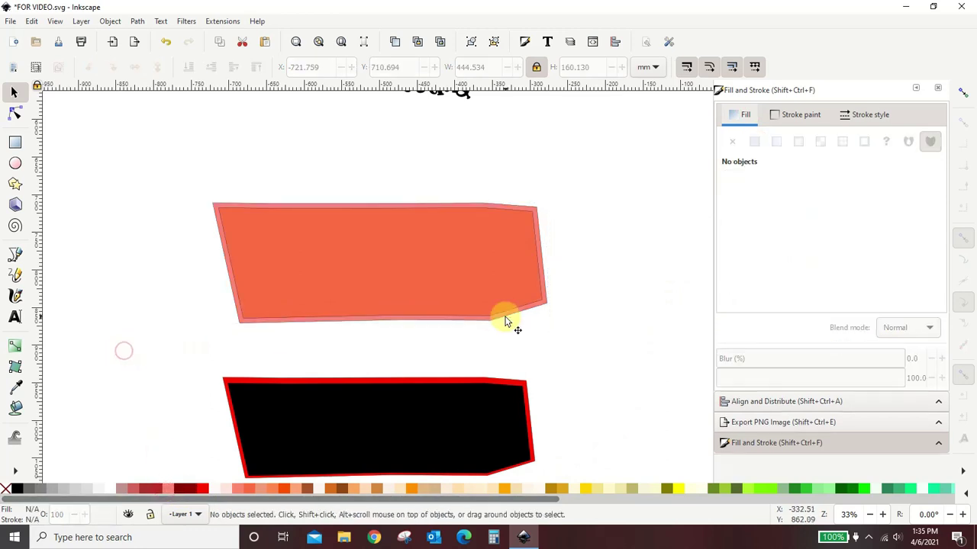
# Nudge the black shape within the red one, select both, and centre them on each other horizontally and vertically.
pyautogui.scroll(-4, 534, 313)
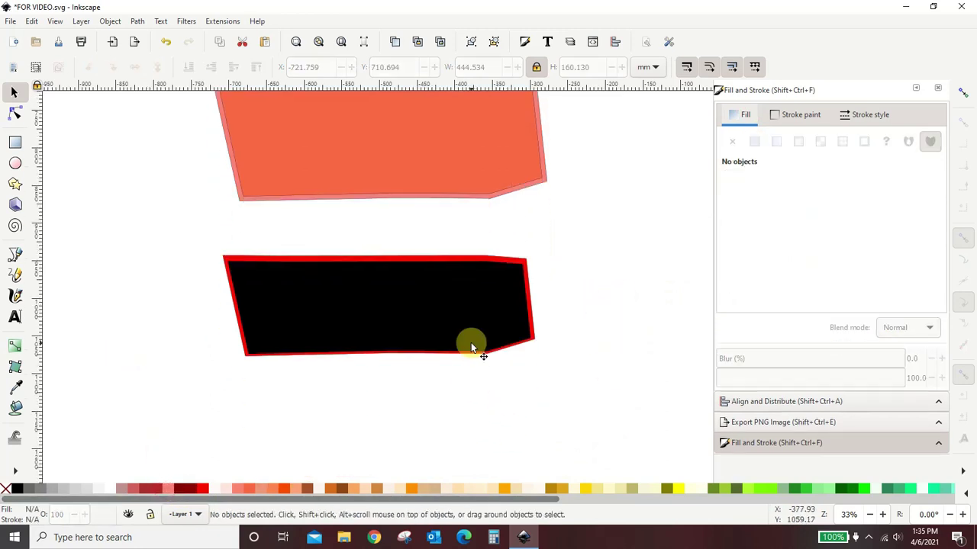
pyautogui.moveTo(470, 336); pyautogui.dragTo(470, 339)
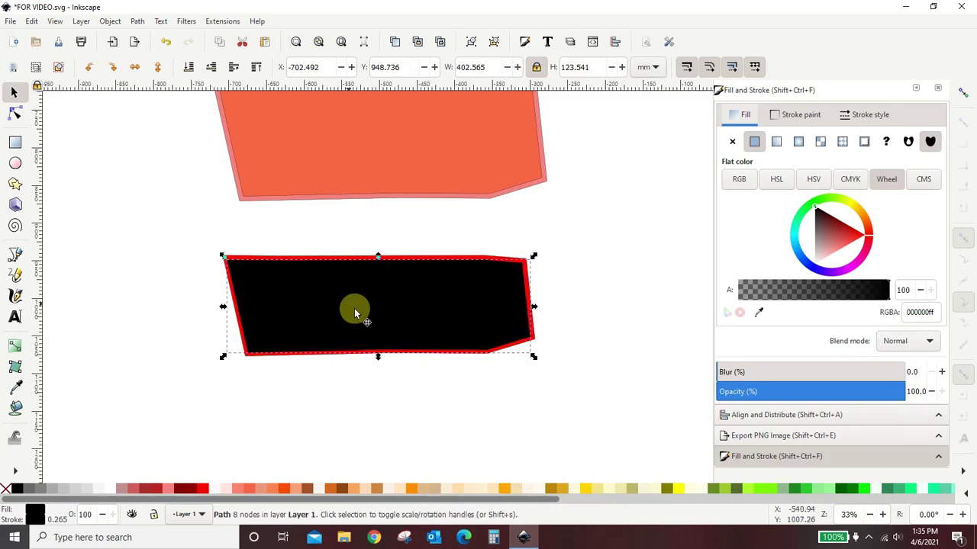
pyautogui.moveTo(193, 229); pyautogui.dragTo(600, 424)
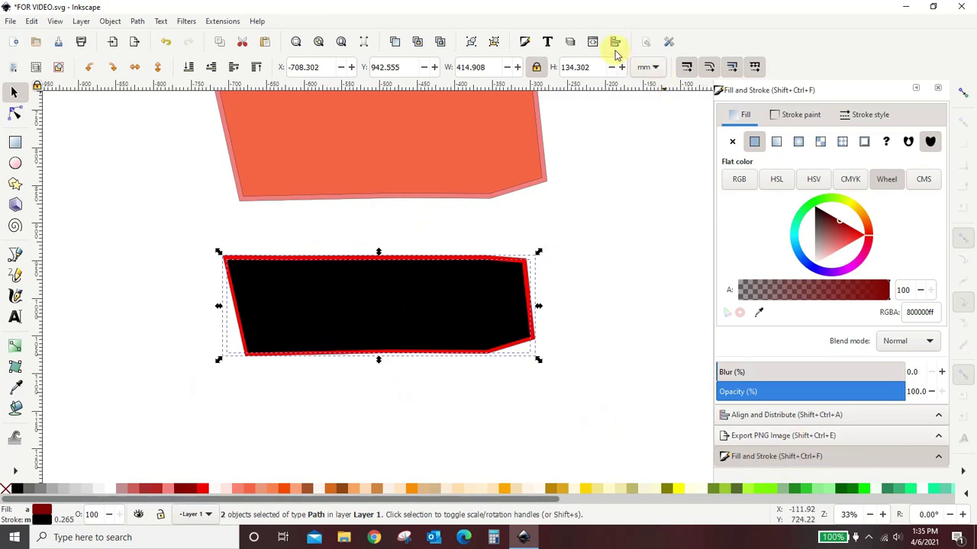
pyautogui.click(788, 422)
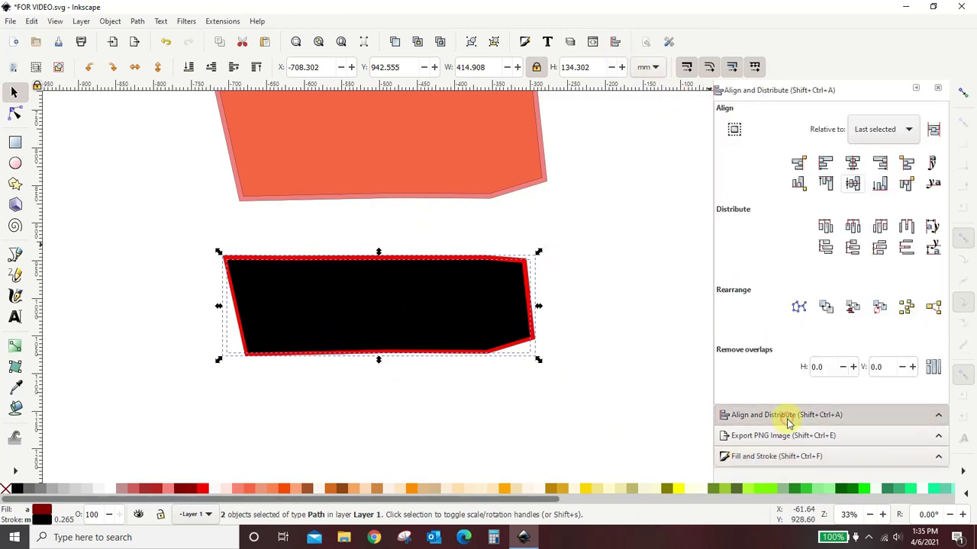
pyautogui.click(852, 163)
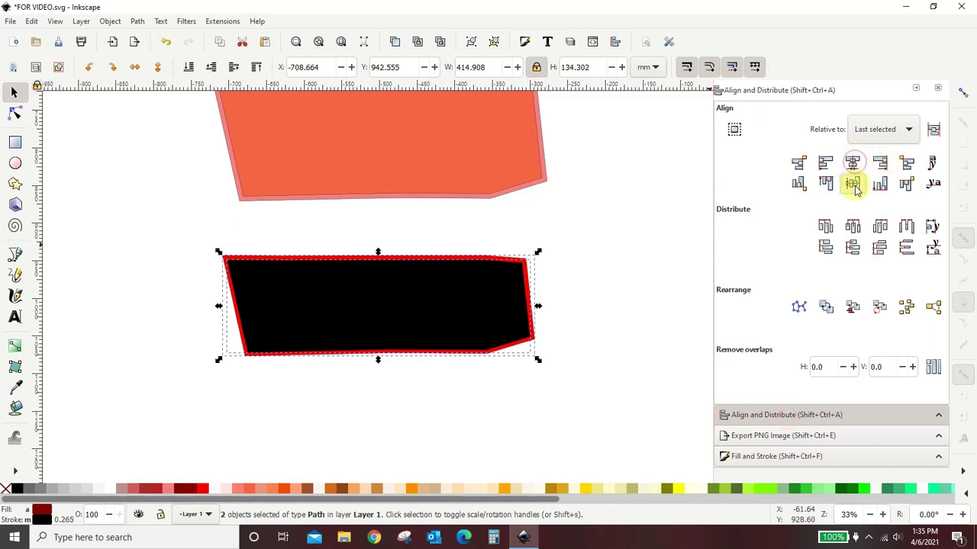
pyautogui.click(853, 185)
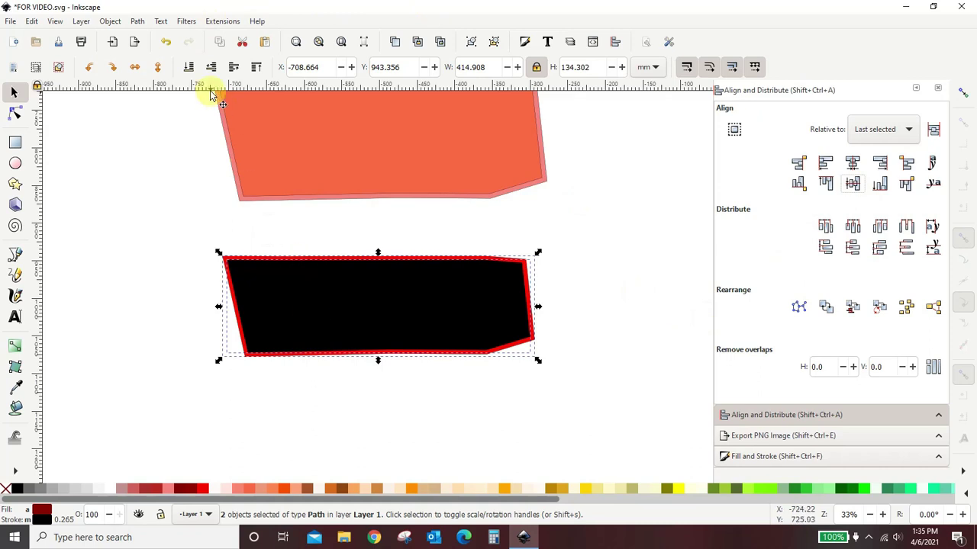
# Cut the black shape out of the red one with Difference, fill the resulting frame black, and deselect it.
pyautogui.click(138, 21)
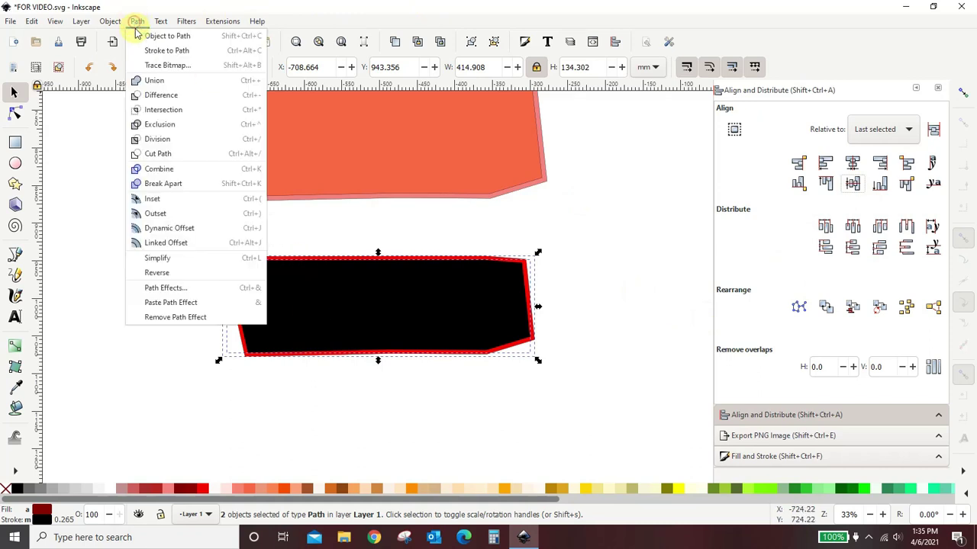
pyautogui.click(153, 95)
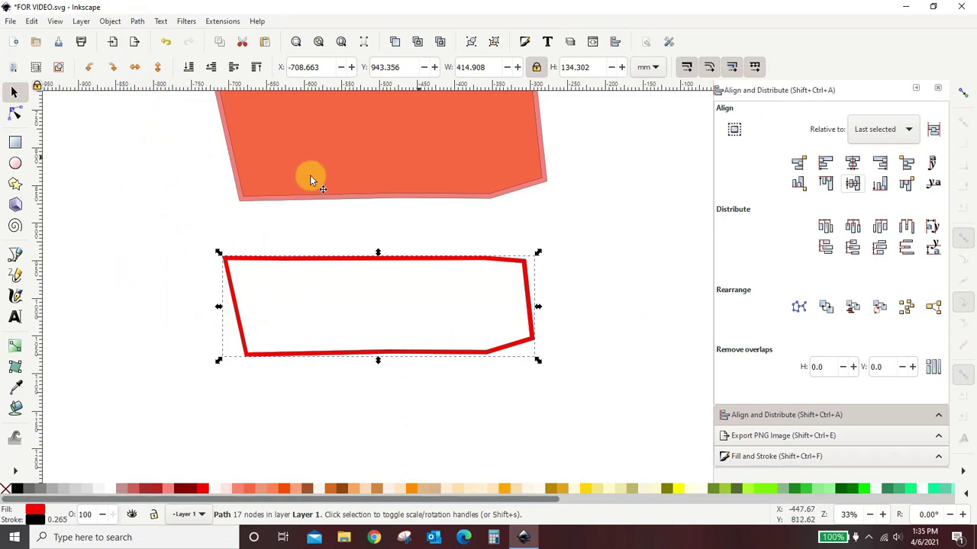
pyautogui.keyDown('shift'); pyautogui.click(17, 489); pyautogui.keyUp('shift')
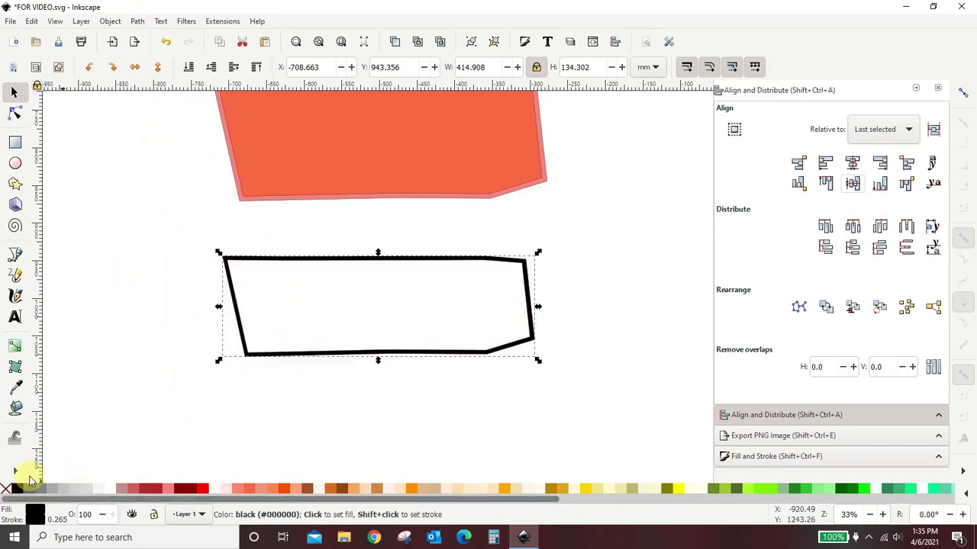
pyautogui.click(611, 356)
# Centre the orange-red shape on the pinkish one, cut it out with Difference, and fill the resulting frame black.
pyautogui.scroll(4, 611, 356)
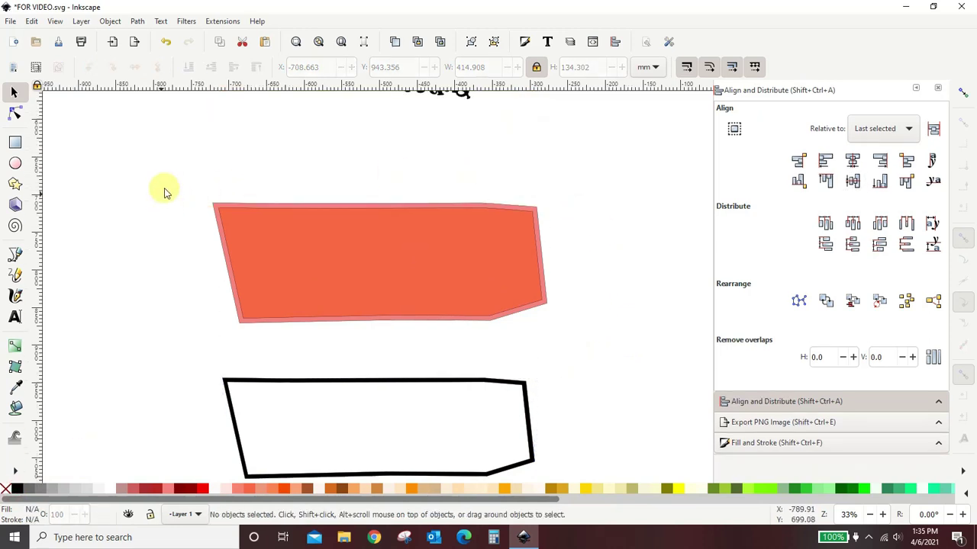
pyautogui.moveTo(174, 172); pyautogui.dragTo(588, 356)
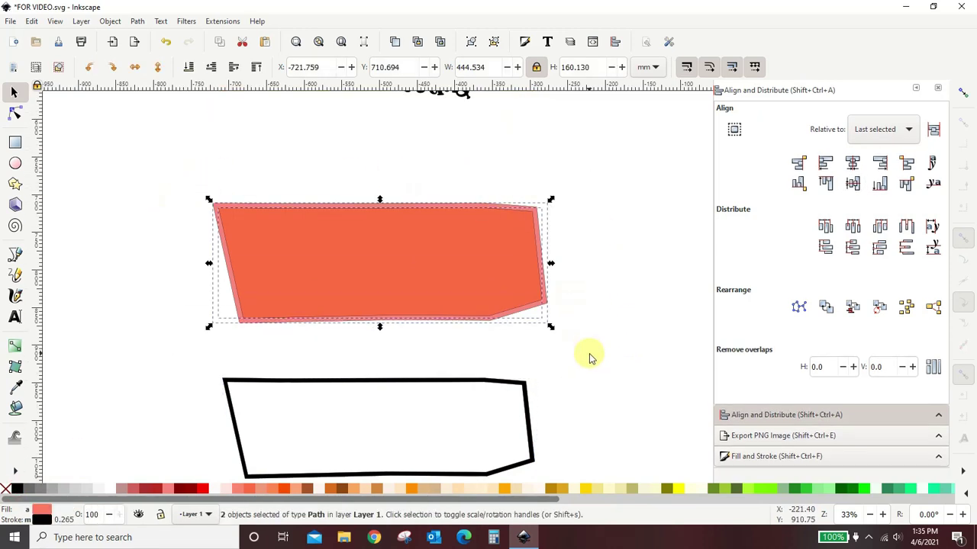
pyautogui.click(855, 191)
pyautogui.click(137, 21)
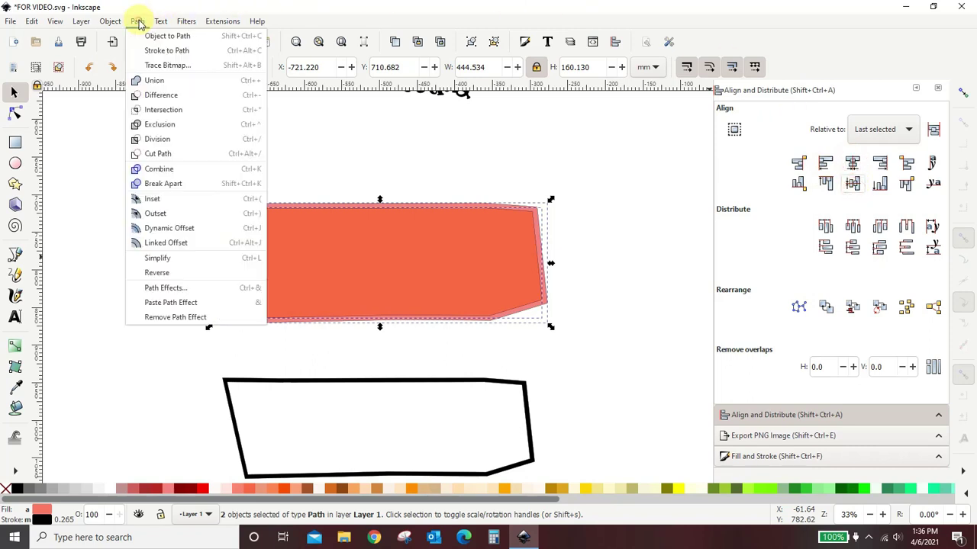
pyautogui.click(149, 95)
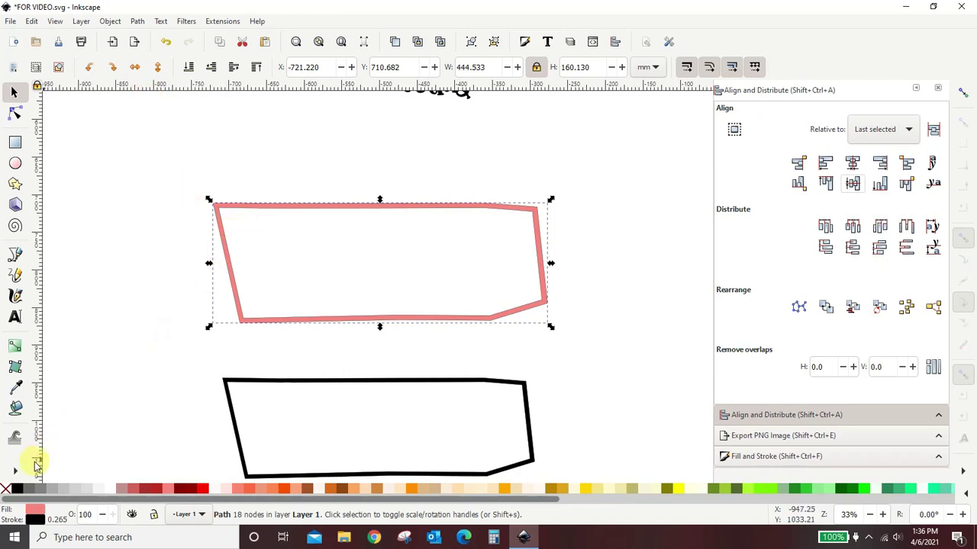
pyautogui.click(16, 488)
pyautogui.click(86, 414)
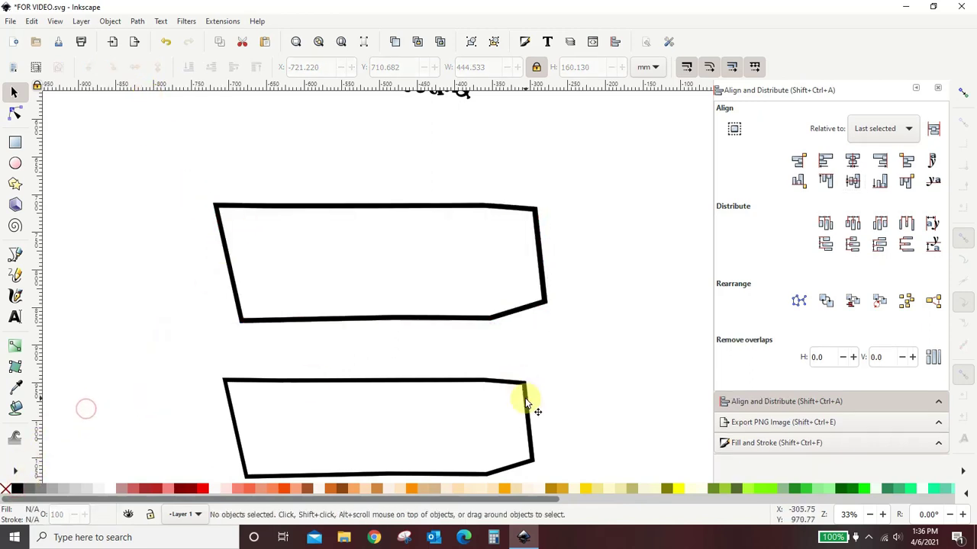
# Move the smaller black frame inside the larger one and centre the two on each other horizontally and vertically.
pyautogui.moveTo(526, 403); pyautogui.dragTo(530, 229)
pyautogui.moveTo(372, 196); pyautogui.dragTo(595, 388)
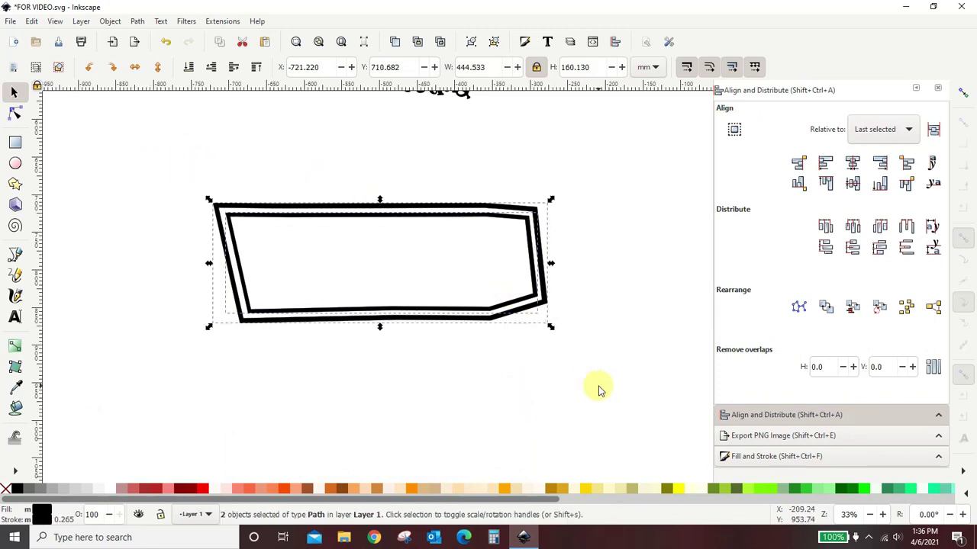
pyautogui.click(851, 162)
pyautogui.click(855, 184)
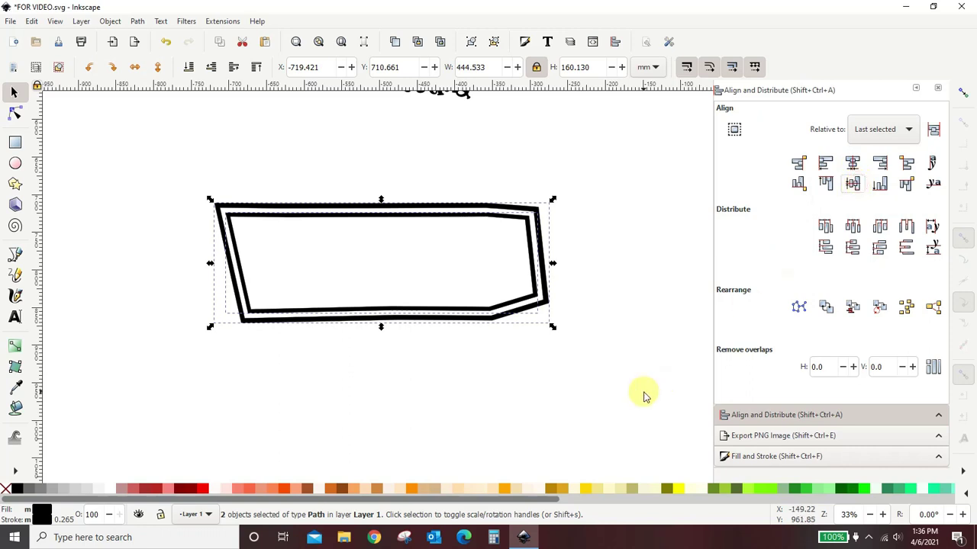
pyautogui.click(641, 389)
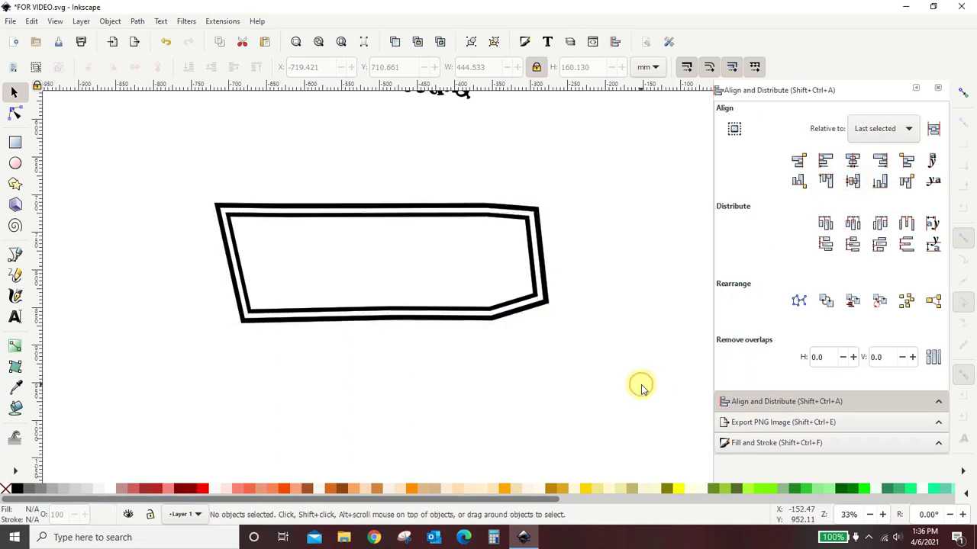
# Move both black frames together up to the lettering so that they surround the quote, and deselect them.
pyautogui.moveTo(194, 184); pyautogui.dragTo(660, 386)
pyautogui.moveTo(503, 280); pyautogui.dragTo(491, 134)
pyautogui.scroll(8, 631, 428)
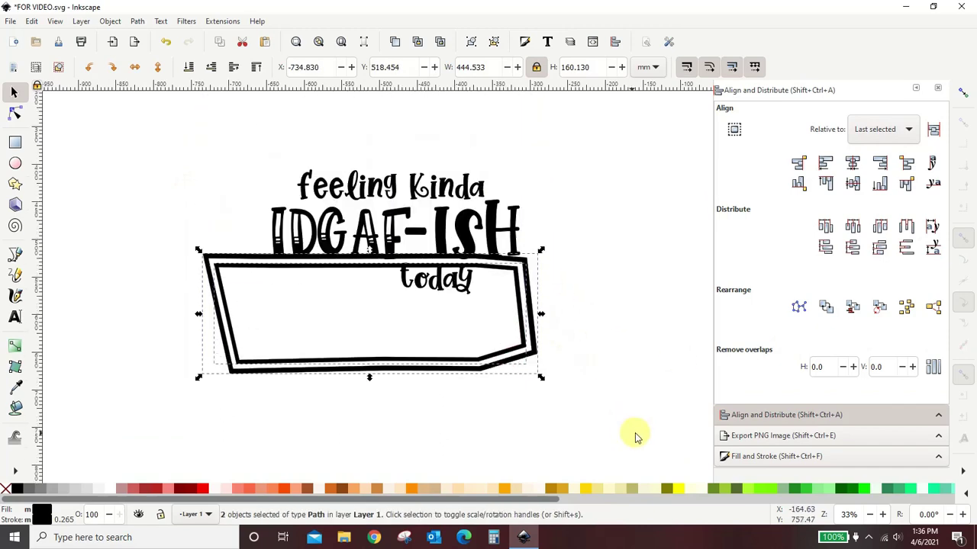
pyautogui.moveTo(462, 362); pyautogui.dragTo(485, 281)
pyautogui.click(654, 420)
# Enlarge the lettering proportionally to about 345 mm wide and reposition it within the double frame.
pyautogui.scroll(5, 654, 420)
pyautogui.scroll(5, 654, 421)
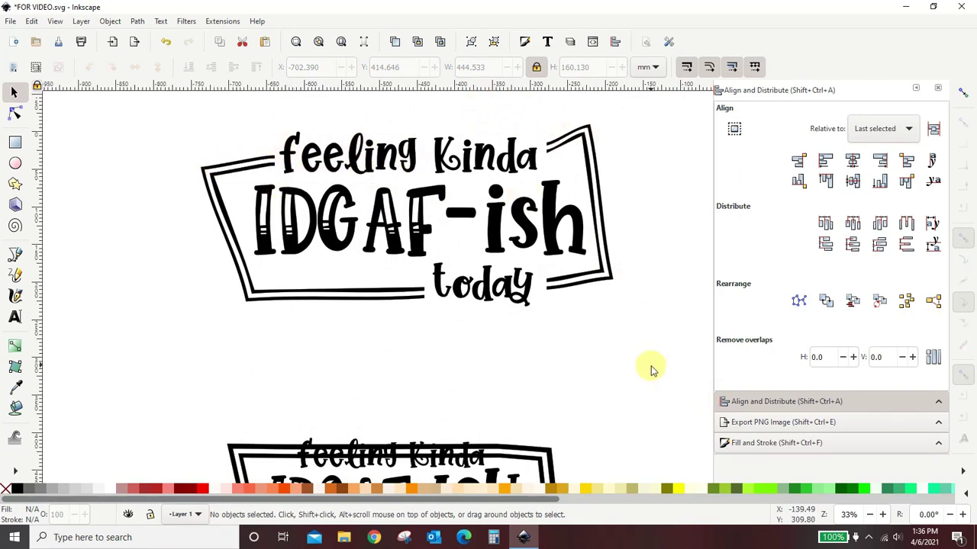
pyautogui.scroll(-5, 650, 370)
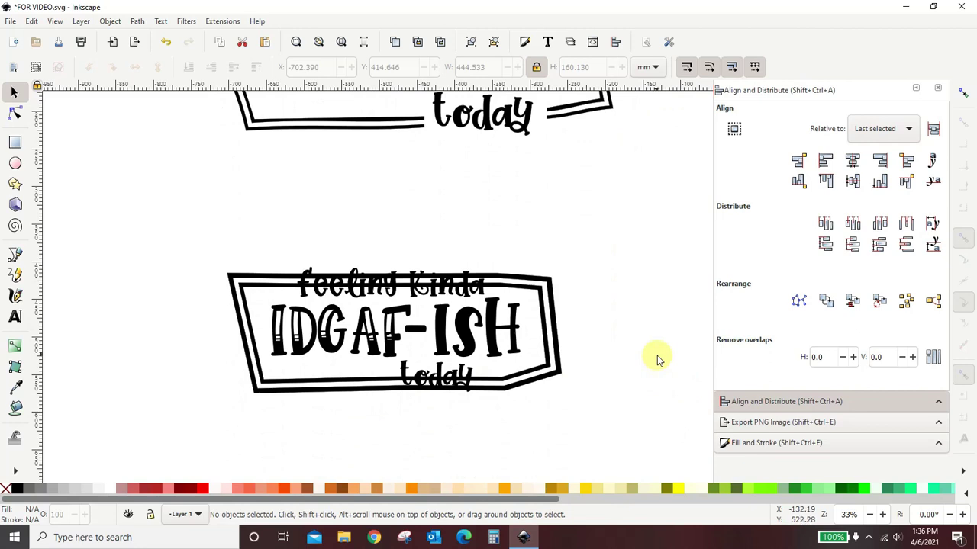
pyautogui.click(497, 345)
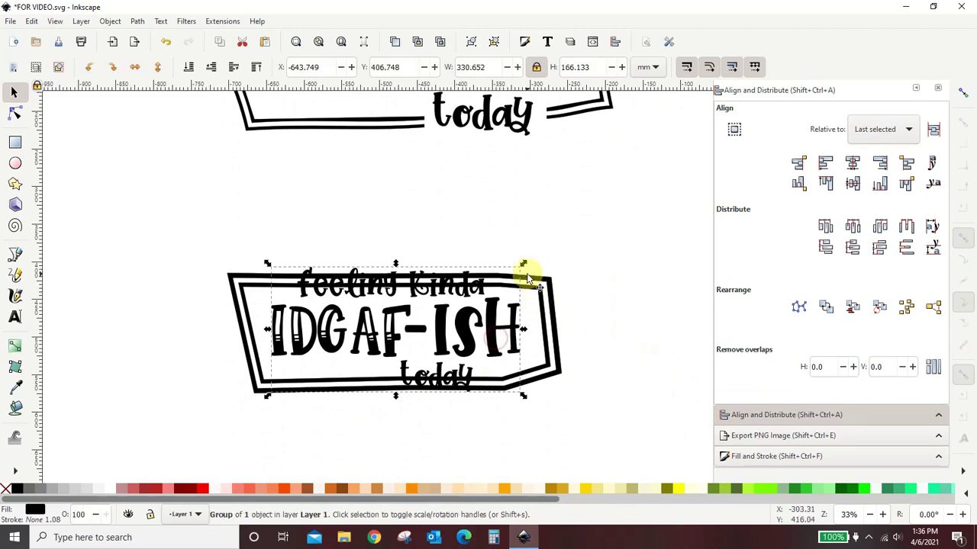
pyautogui.moveTo(523, 262); pyautogui.dragTo(534, 259)
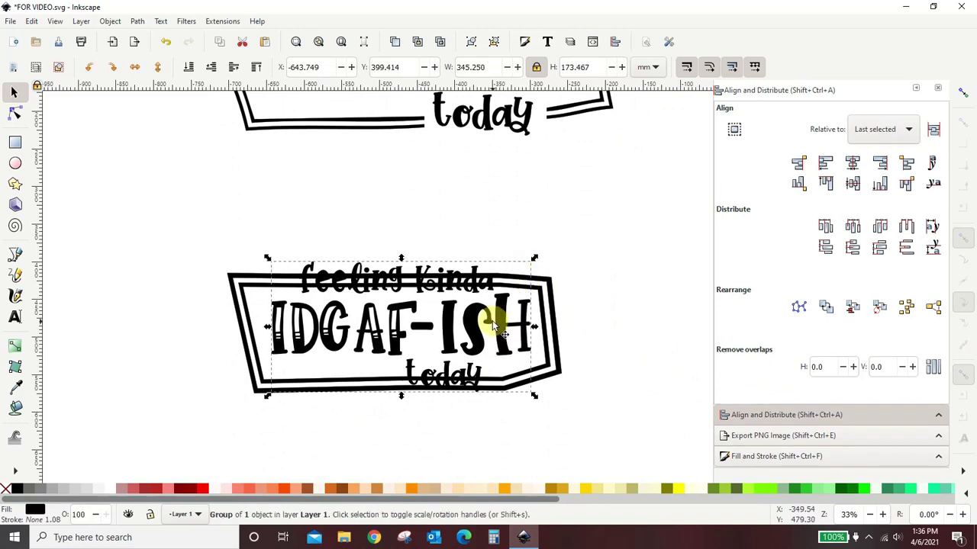
pyautogui.moveTo(480, 321); pyautogui.dragTo(474, 336)
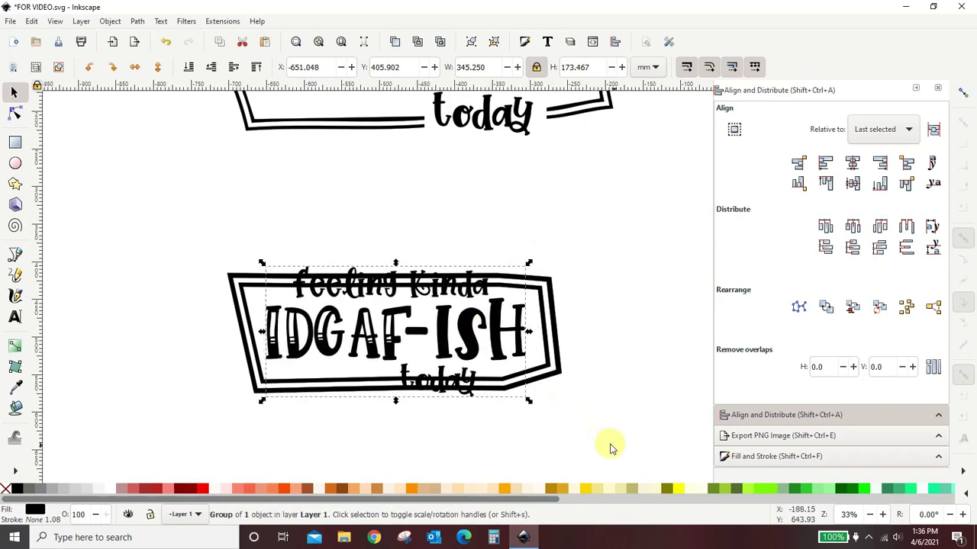
pyautogui.click(654, 463)
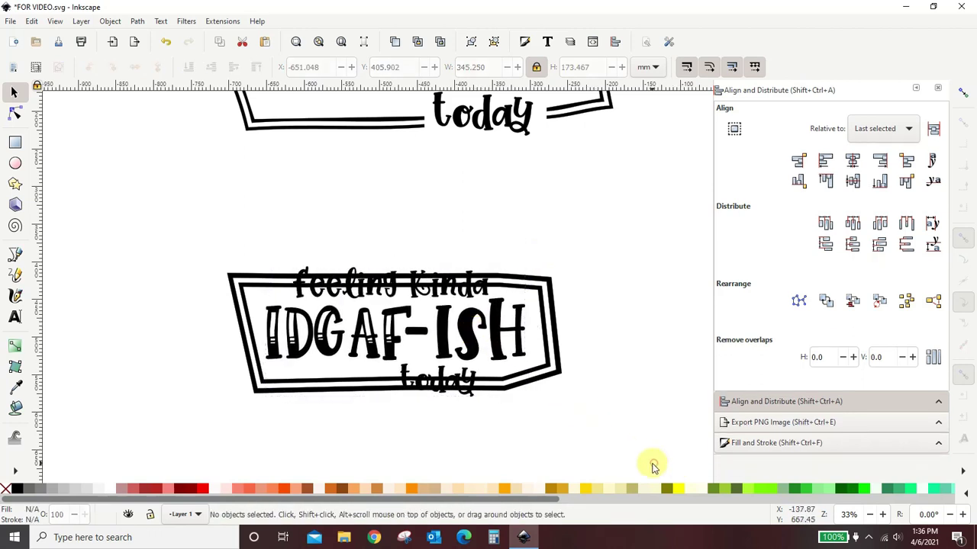
# Merge the outer and inner frames into one path with Union and shift the result slightly down around the lettering.
pyautogui.click(555, 295)
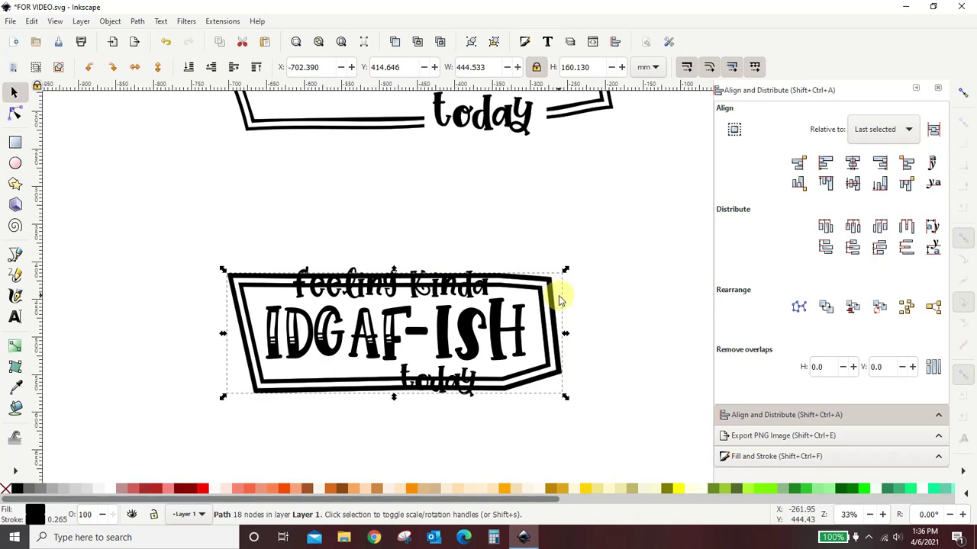
pyautogui.keyDown('shift'); pyautogui.click(545, 315); pyautogui.keyUp('shift')
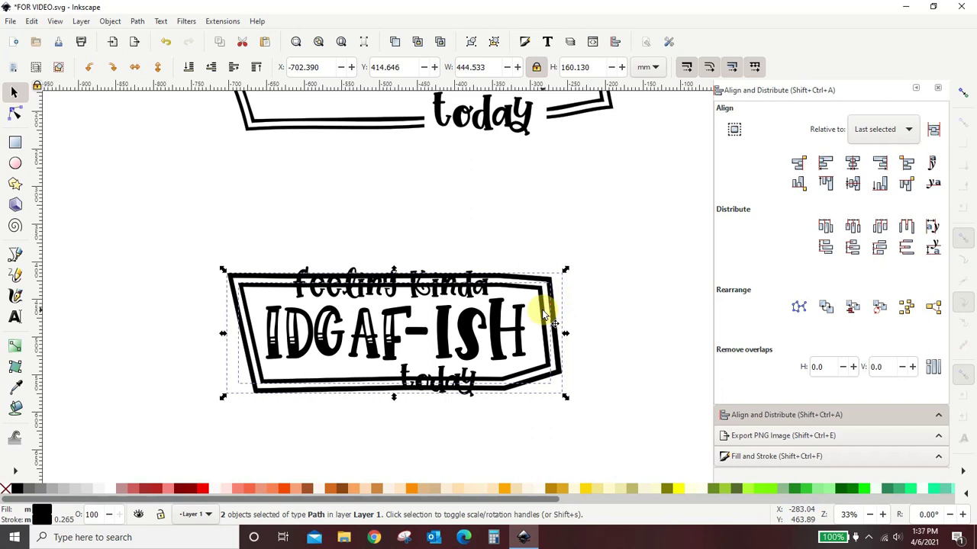
pyautogui.click(139, 21)
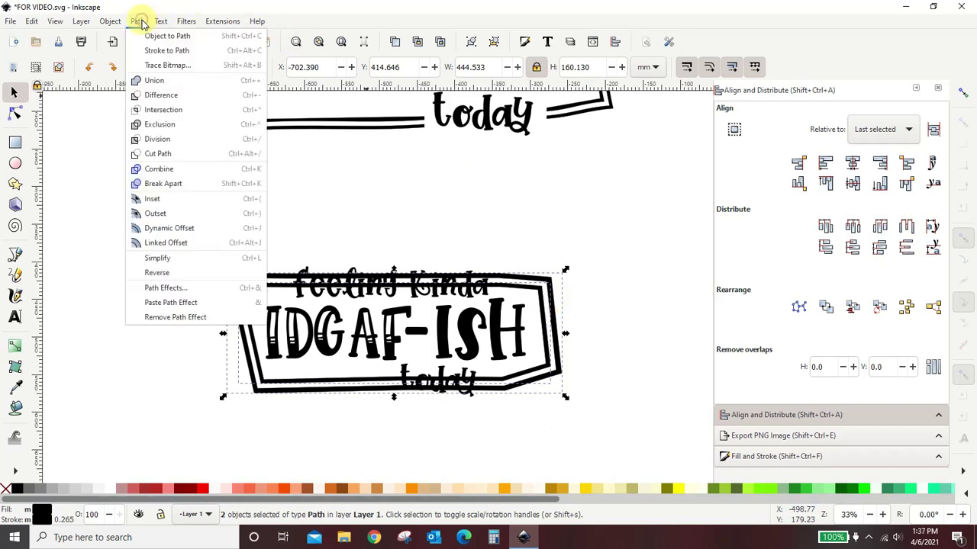
pyautogui.click(156, 78)
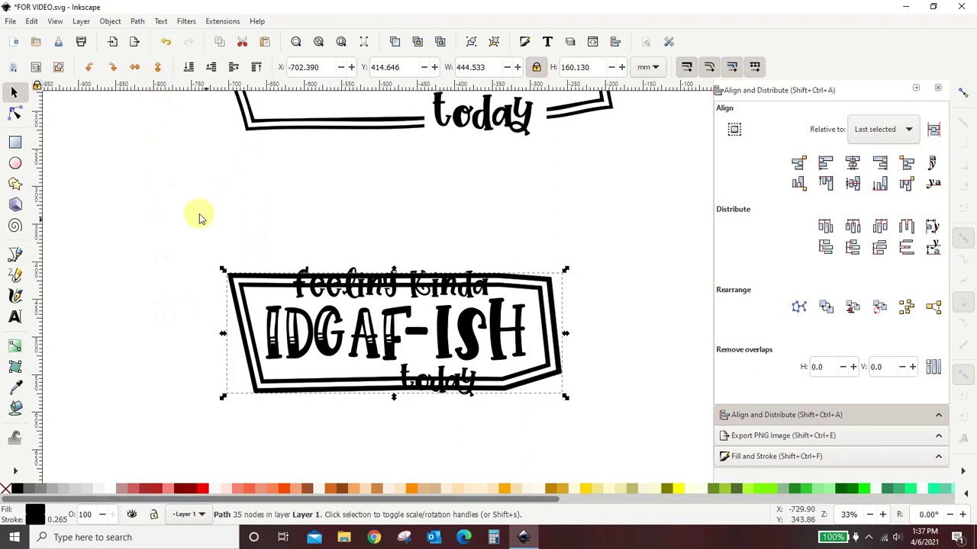
pyautogui.moveTo(244, 325)
pyautogui.mouseDown()
pyautogui.moveTo(435, 283)
pyautogui.moveTo(294, 335)
pyautogui.moveTo(382, 235)
pyautogui.moveTo(305, 257)
pyautogui.moveTo(235, 328)
pyautogui.moveTo(255, 333)
pyautogui.moveTo(241, 332)
pyautogui.mouseUp()
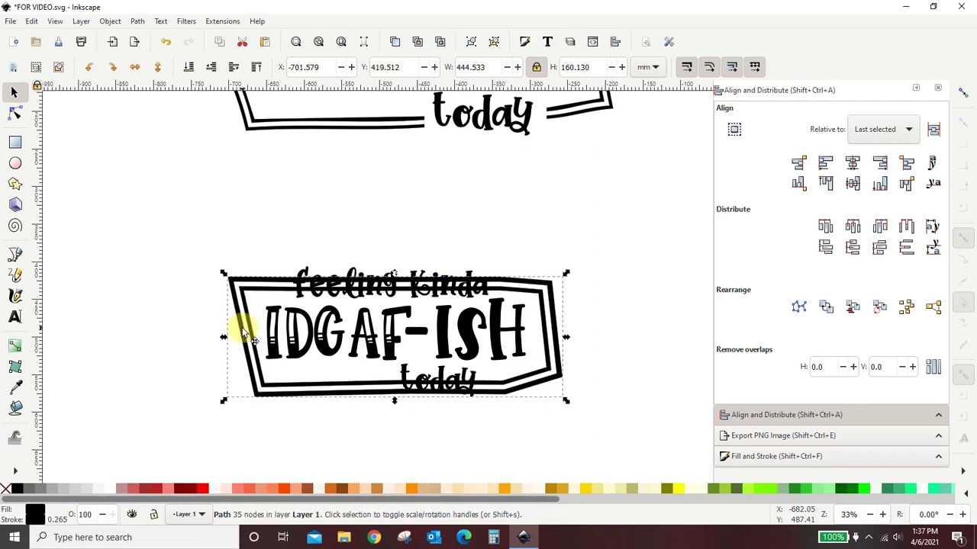
pyautogui.click(132, 249)
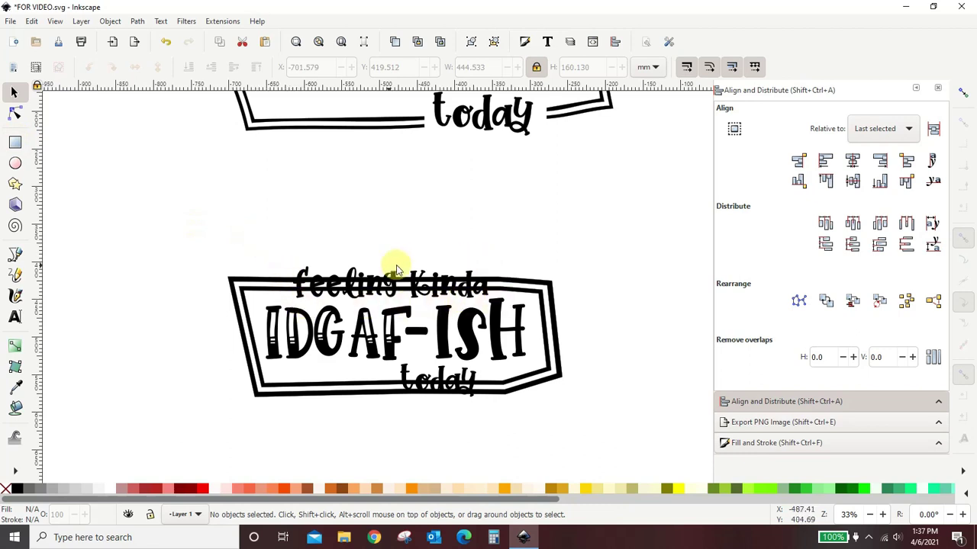
# Draw a blue rectangle about 268 by 67 mm over "feeling kinda" and the frame's upper edge, and lower it to the bottom.
pyautogui.click(16, 142)
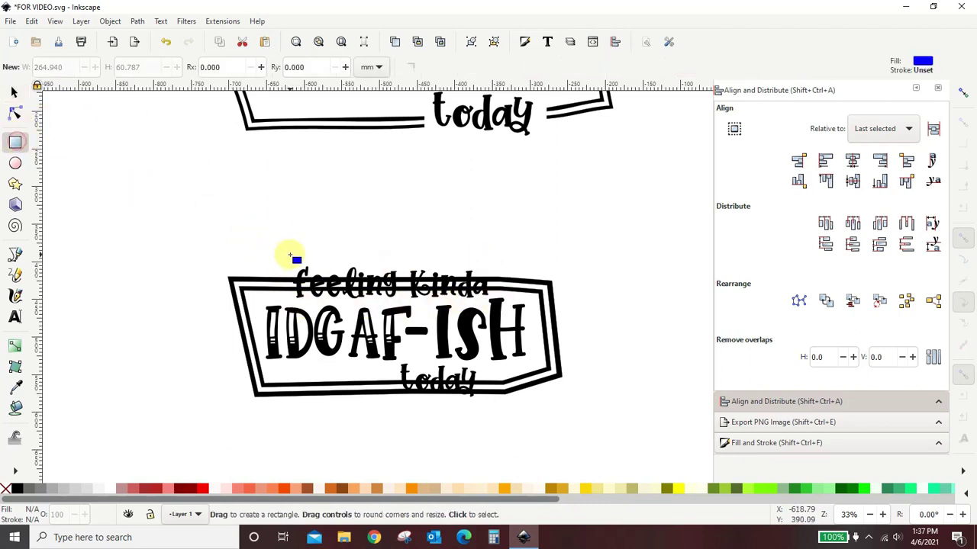
pyautogui.moveTo(290, 254); pyautogui.dragTo(491, 305)
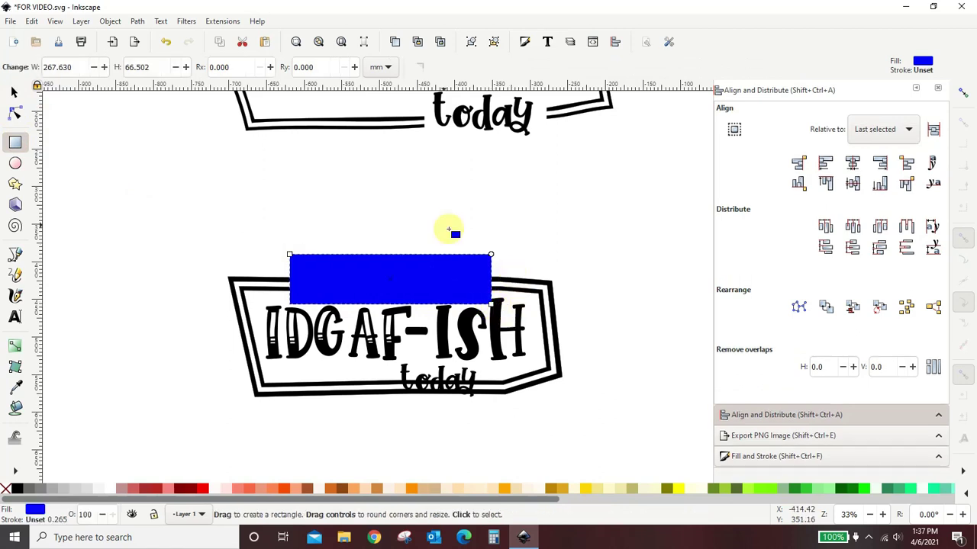
pyautogui.click(15, 92)
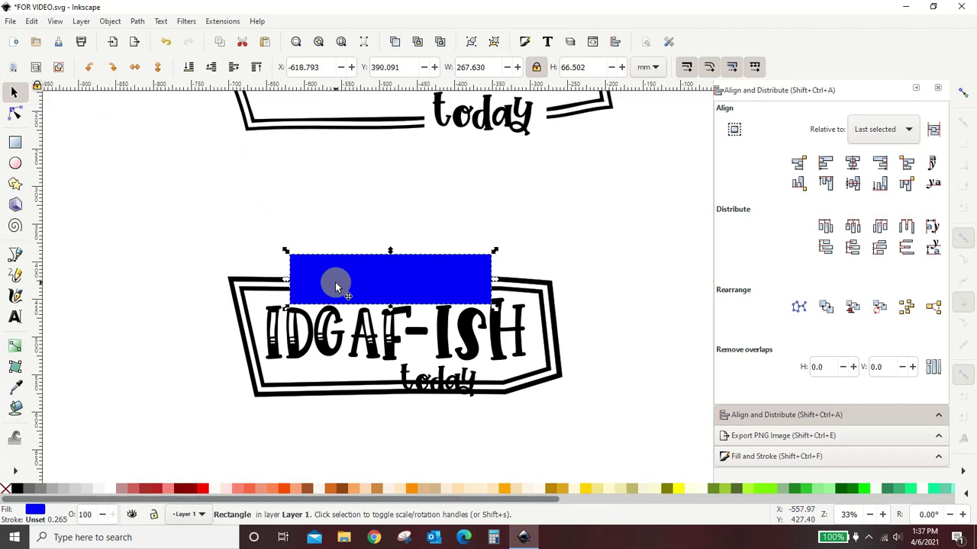
pyautogui.click(189, 67)
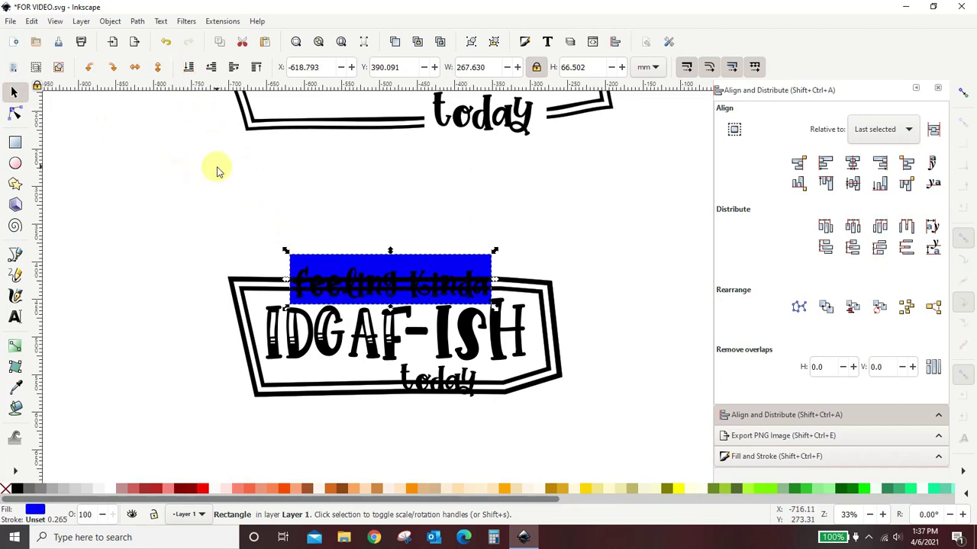
pyautogui.click(659, 303)
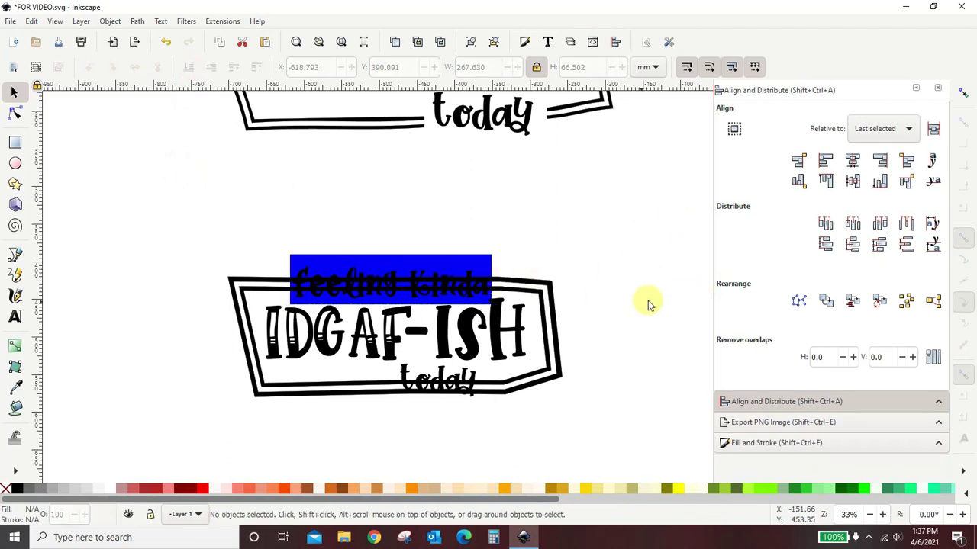
# Move the lettering off the frame, convert the blue rectangle to a path, and raise it to the top.
pyautogui.moveTo(473, 344); pyautogui.dragTo(305, 127)
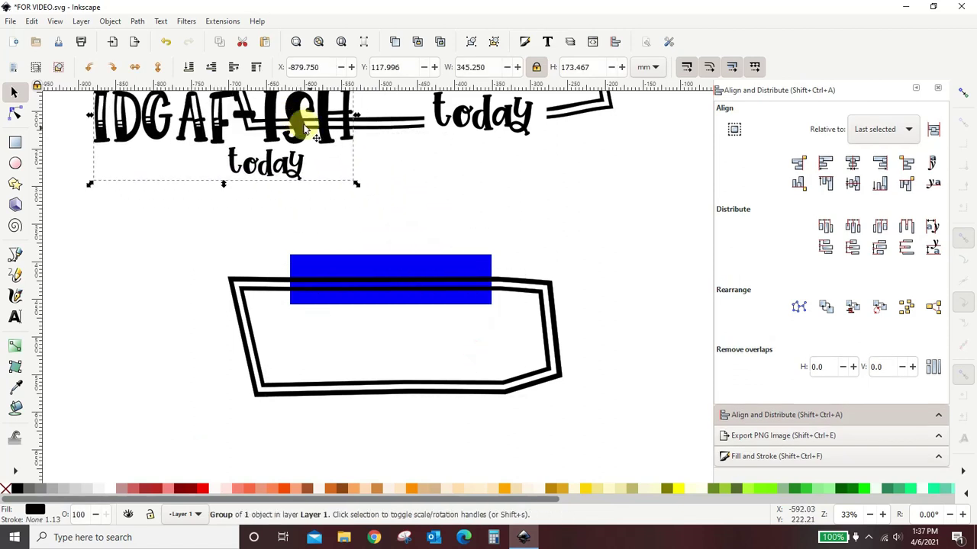
pyautogui.click(452, 262)
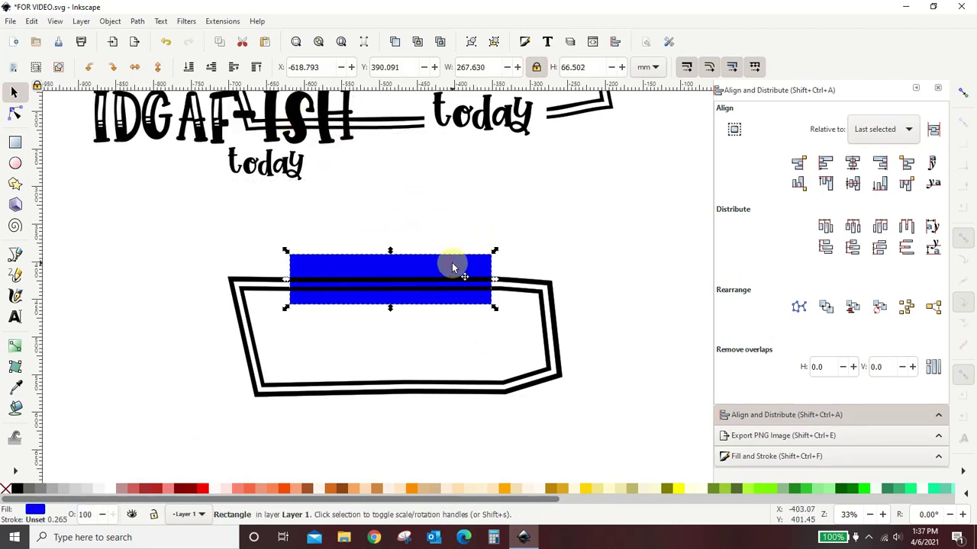
pyautogui.click(137, 22)
pyautogui.click(139, 34)
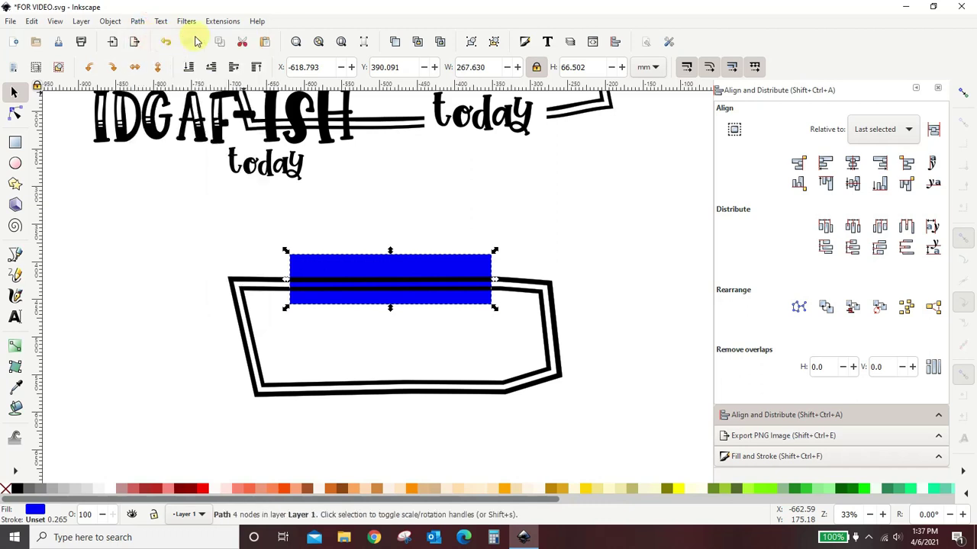
pyautogui.click(256, 67)
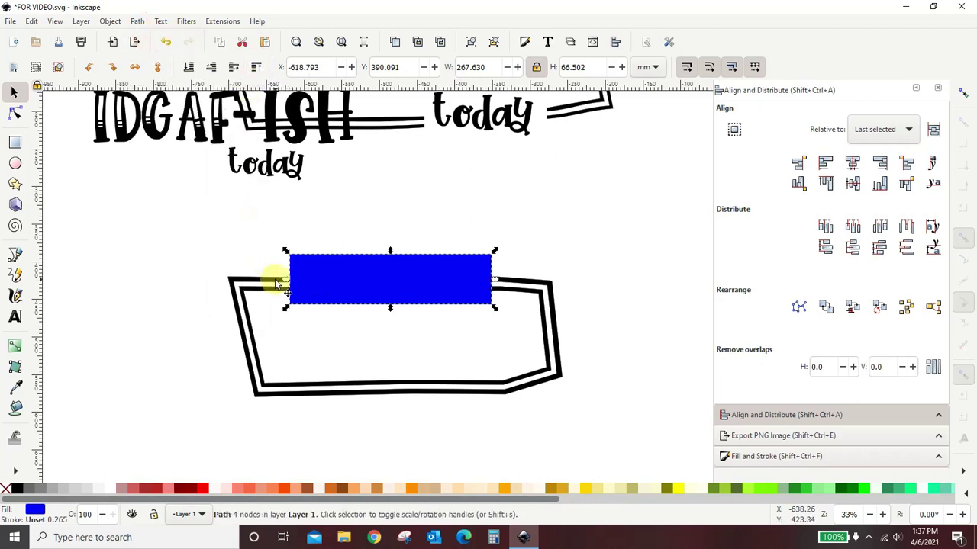
# Cut the blue rectangle out of the double frame with Difference and move the lettering back inside, with "feeling kinda" in the gap.
pyautogui.keyDown('shift'); pyautogui.click(237, 282); pyautogui.keyUp('shift')
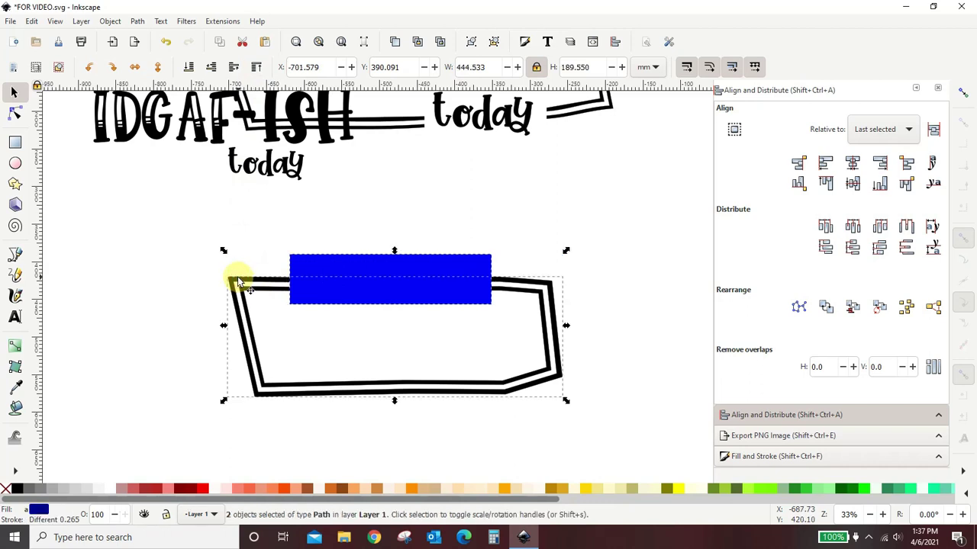
pyautogui.click(132, 21)
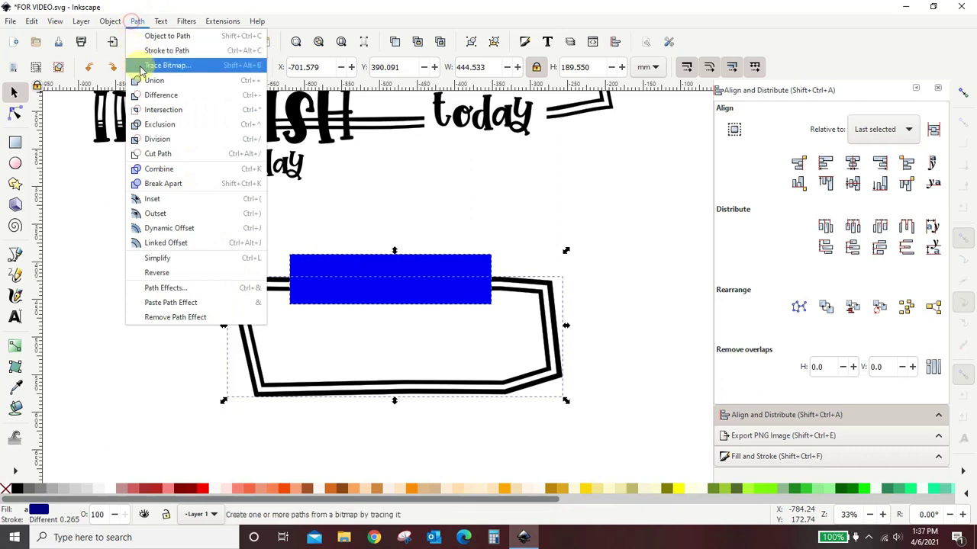
pyautogui.click(149, 94)
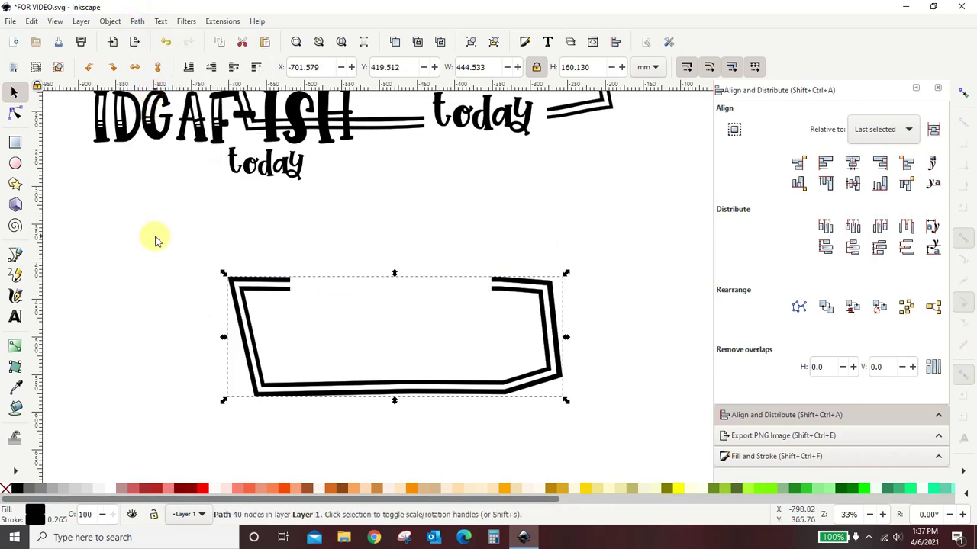
pyautogui.click(154, 241)
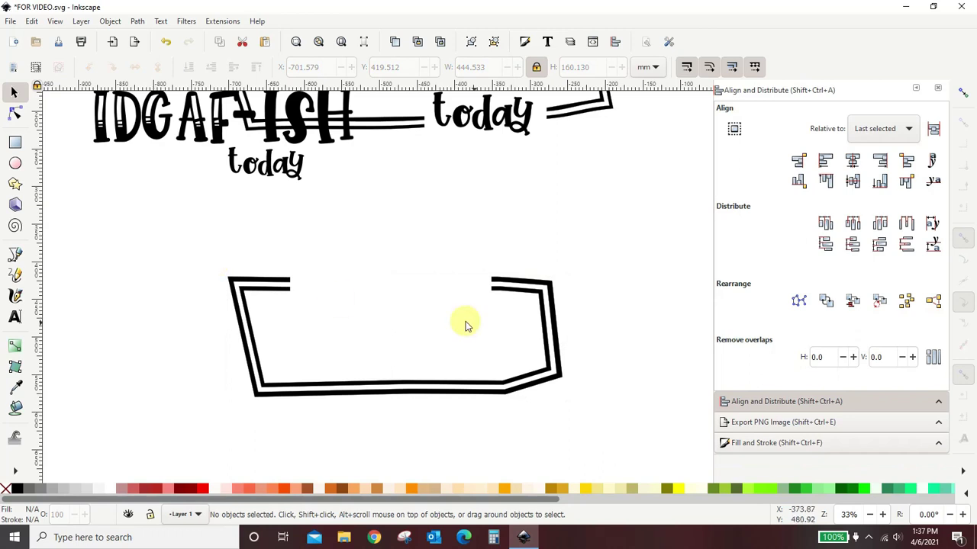
pyautogui.moveTo(298, 182); pyautogui.dragTo(463, 386)
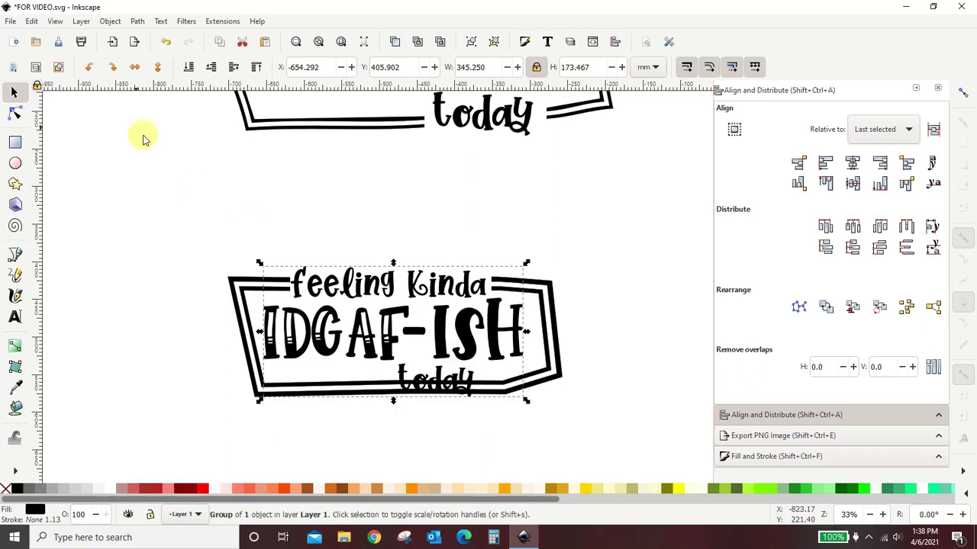
# Draw a blue rectangle over "today" and the frame's lower edge, lower it to the bottom, and narrow it to about 112 mm wide.
pyautogui.click(15, 143)
pyautogui.moveTo(394, 409); pyautogui.dragTo(485, 361)
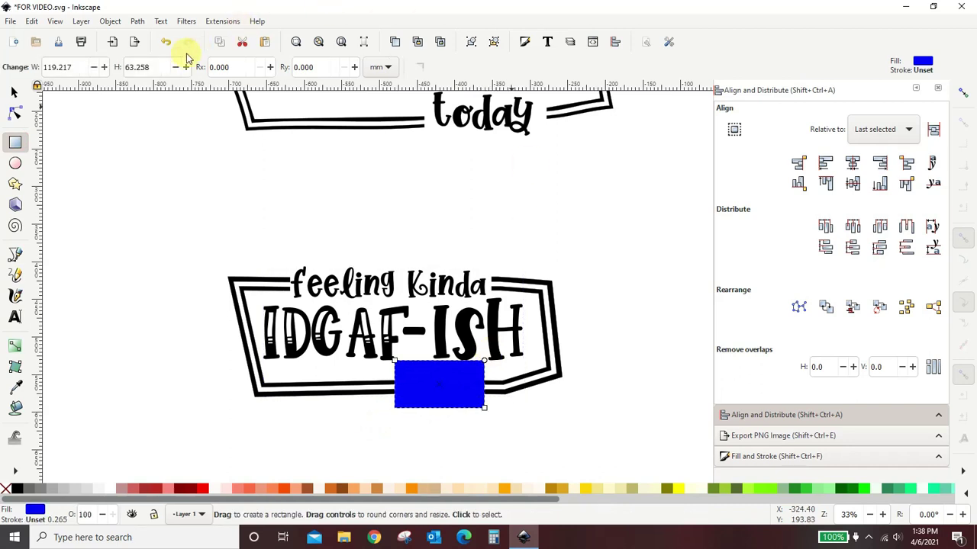
pyautogui.click(16, 92)
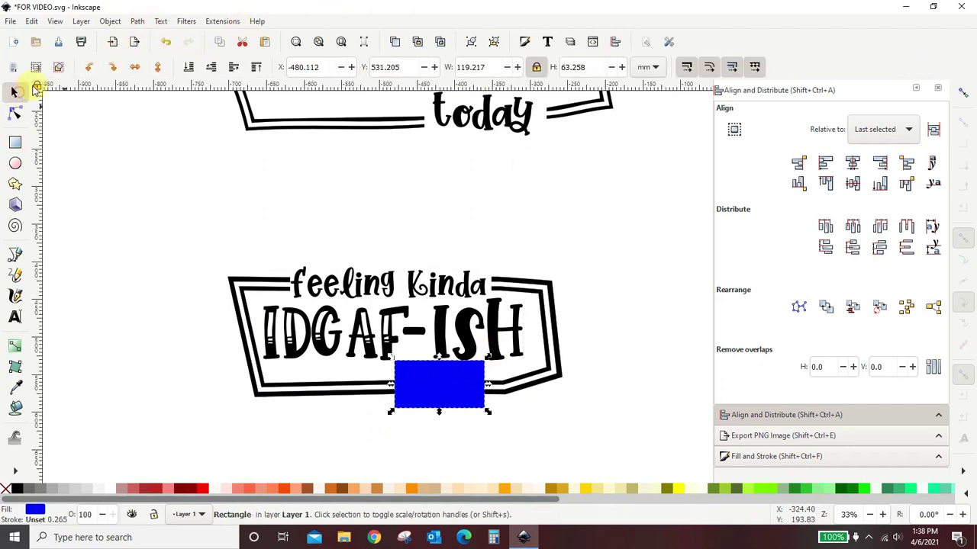
pyautogui.click(188, 66)
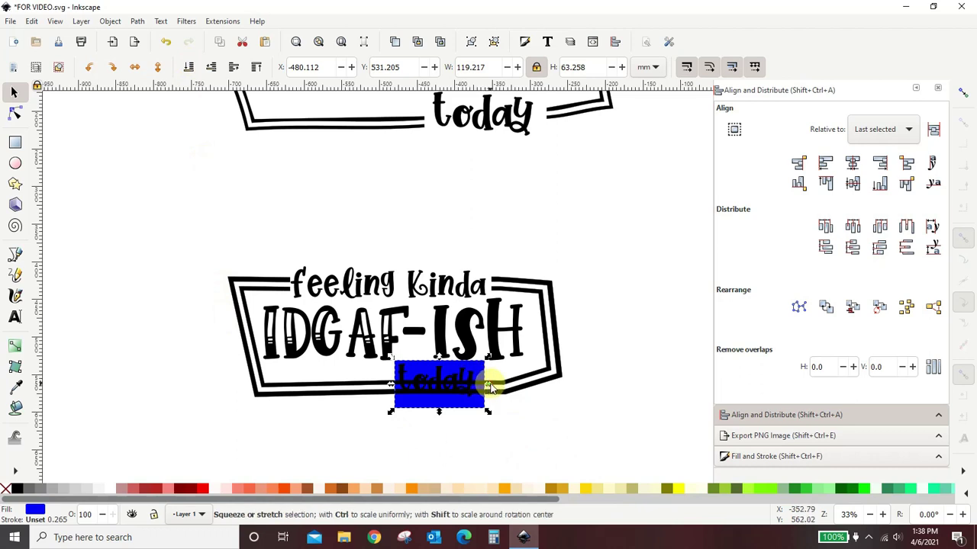
pyautogui.moveTo(489, 388); pyautogui.dragTo(485, 387)
pyautogui.click(588, 386)
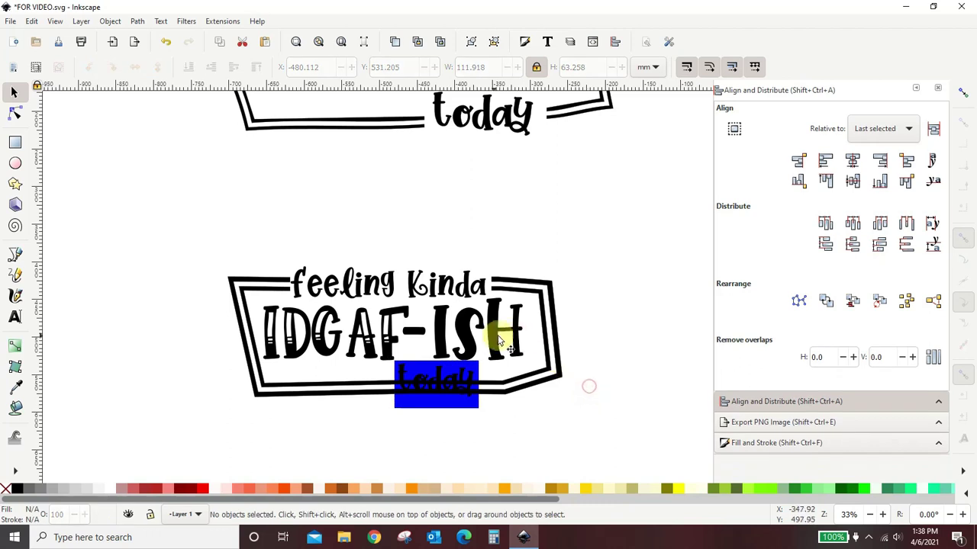
# Move the lettering off the frame and convert the blue rectangle to a path.
pyautogui.moveTo(468, 338); pyautogui.dragTo(221, 111)
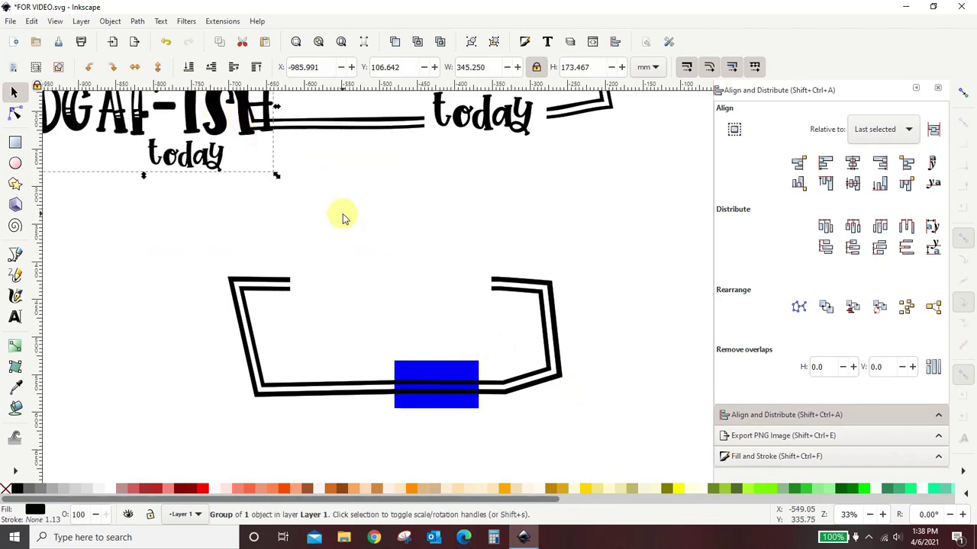
pyautogui.click(412, 372)
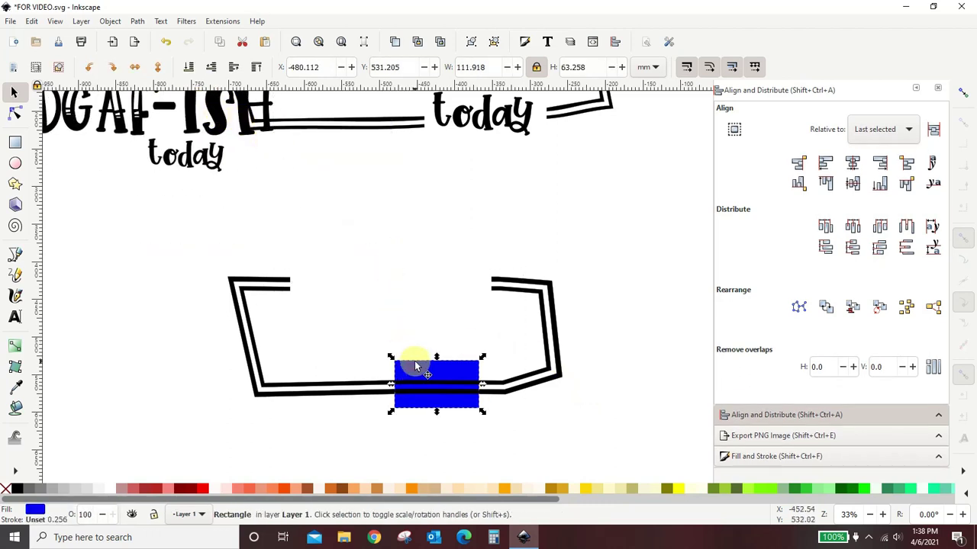
pyautogui.click(140, 21)
pyautogui.click(150, 36)
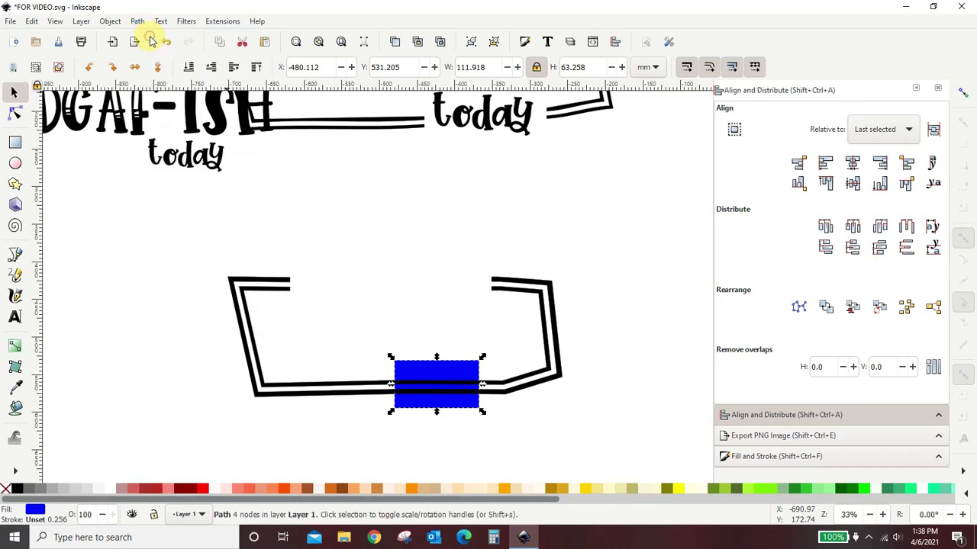
# Try to cut the gap with Difference while the blue rectangle is lowered beneath the frame, and undo the operation.
pyautogui.click(257, 69)
pyautogui.click(189, 68)
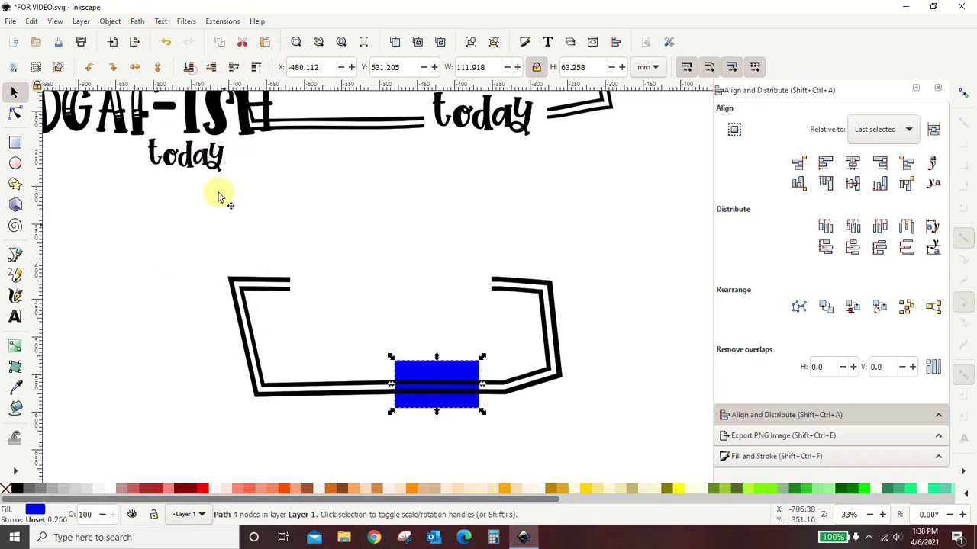
pyautogui.keyDown('shift'); pyautogui.click(322, 400); pyautogui.keyUp('shift')
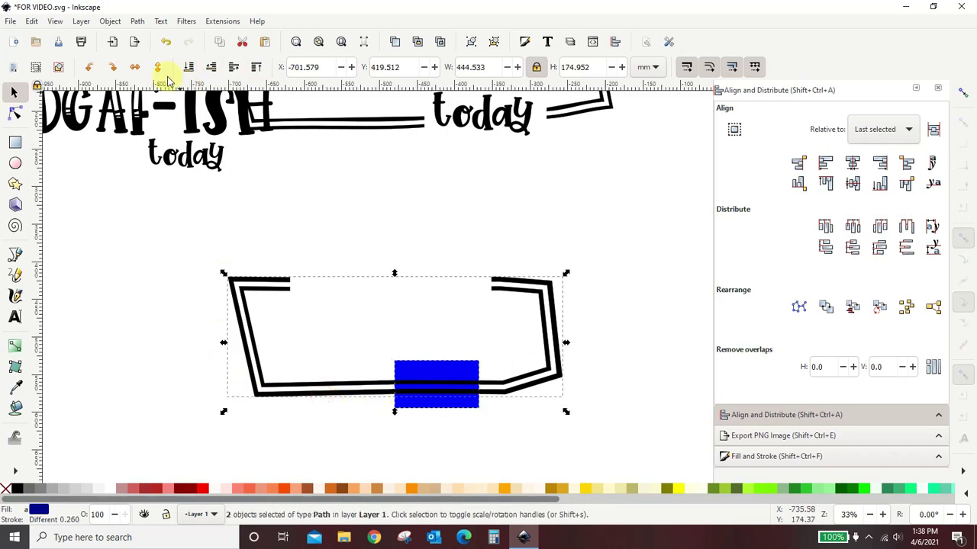
pyautogui.click(137, 21)
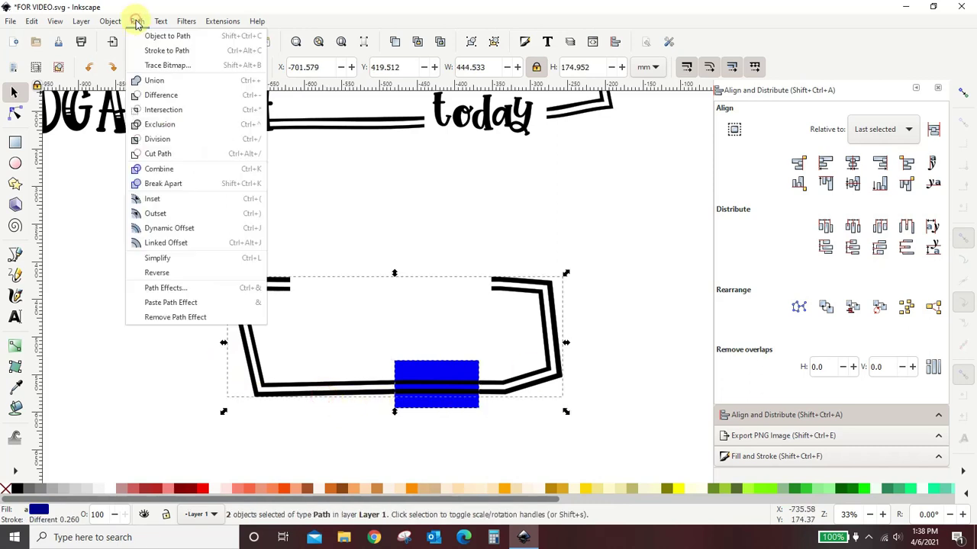
pyautogui.click(160, 97)
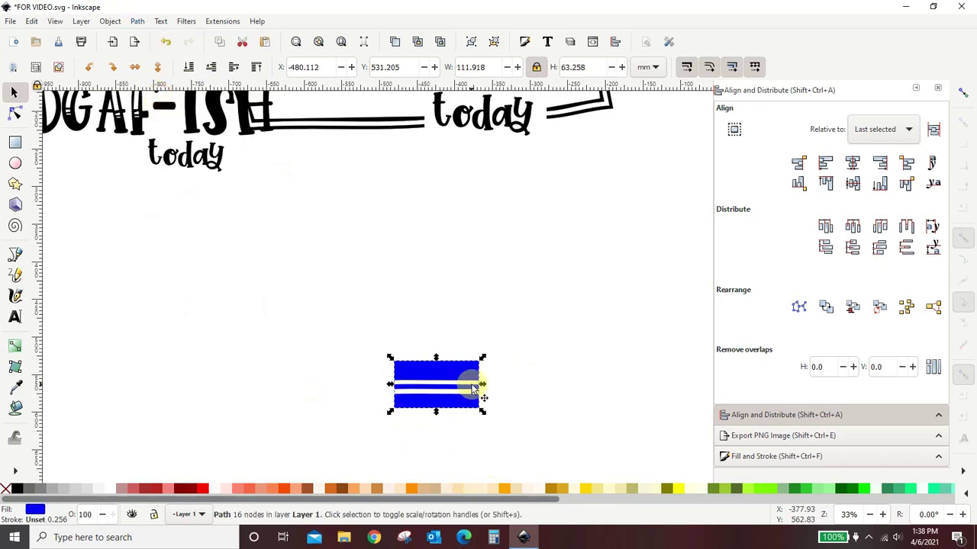
pyautogui.click(32, 22)
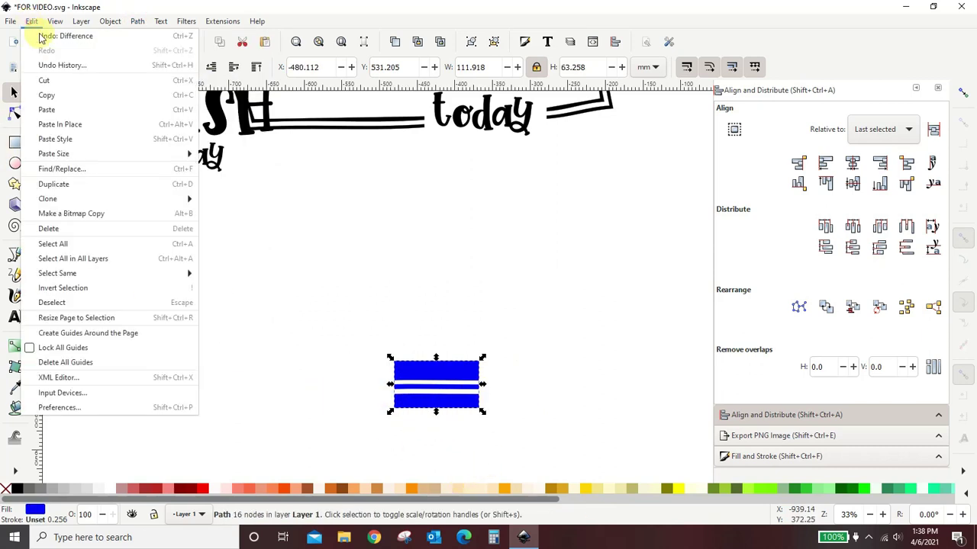
pyautogui.click(45, 35)
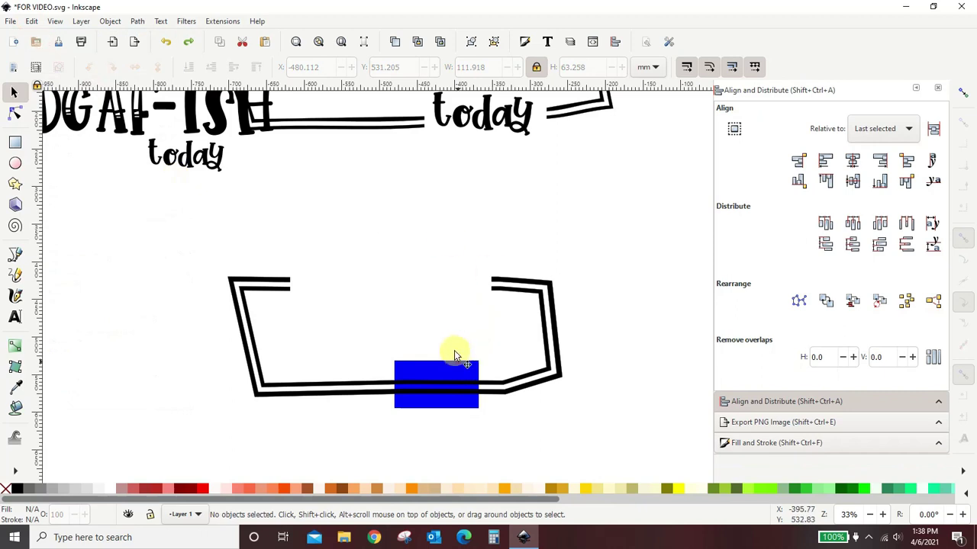
# Raise the blue rectangle to the top and cut it out of the double frame with Difference.
pyautogui.click(455, 365)
pyautogui.click(255, 67)
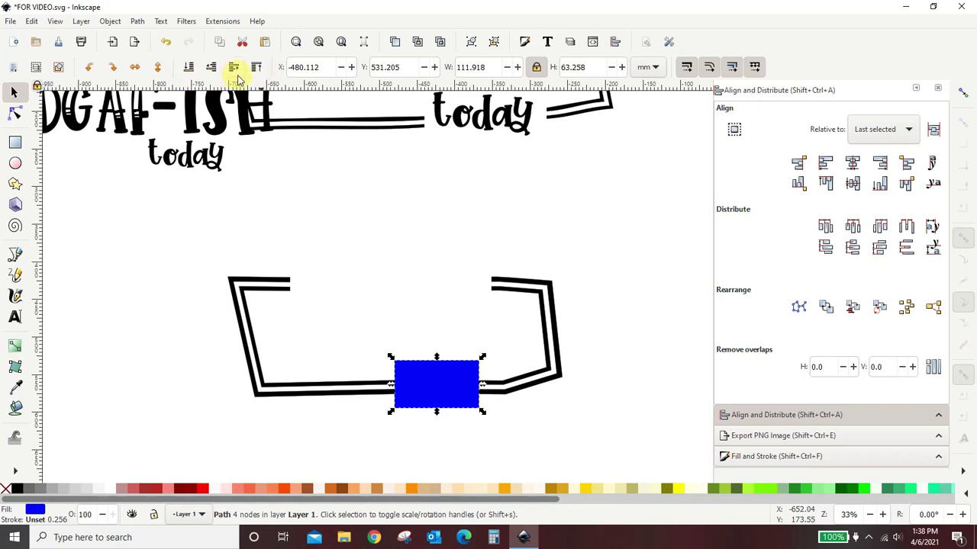
pyautogui.keyDown('shift'); pyautogui.click(338, 389); pyautogui.keyUp('shift')
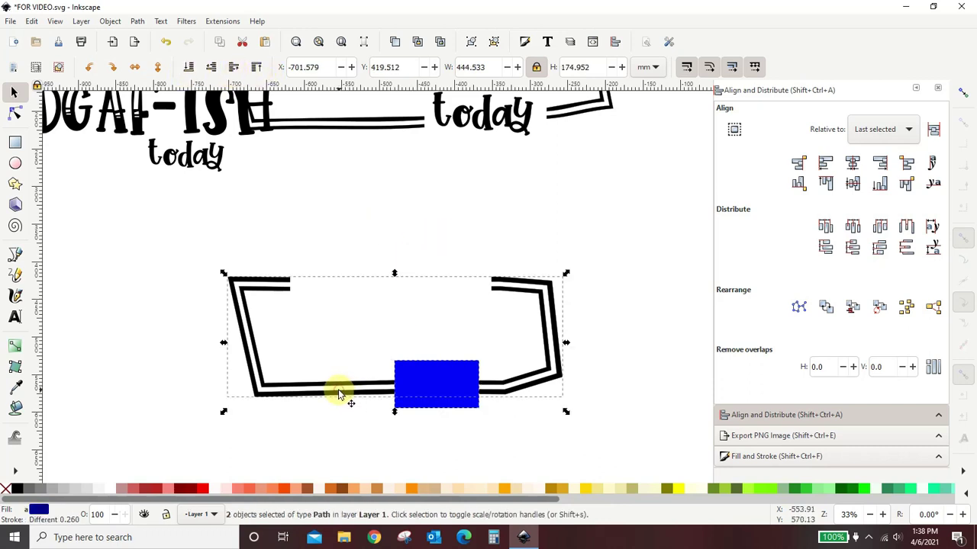
pyautogui.click(138, 20)
pyautogui.click(161, 96)
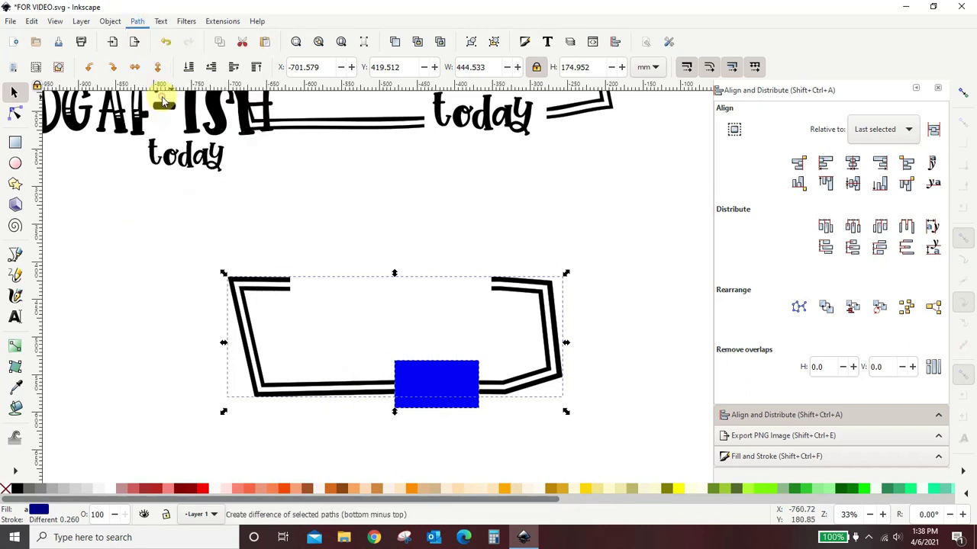
# Move the lettering back inside the frame, with "feeling kinda" and "today" sitting in the two gaps.
pyautogui.click(147, 221)
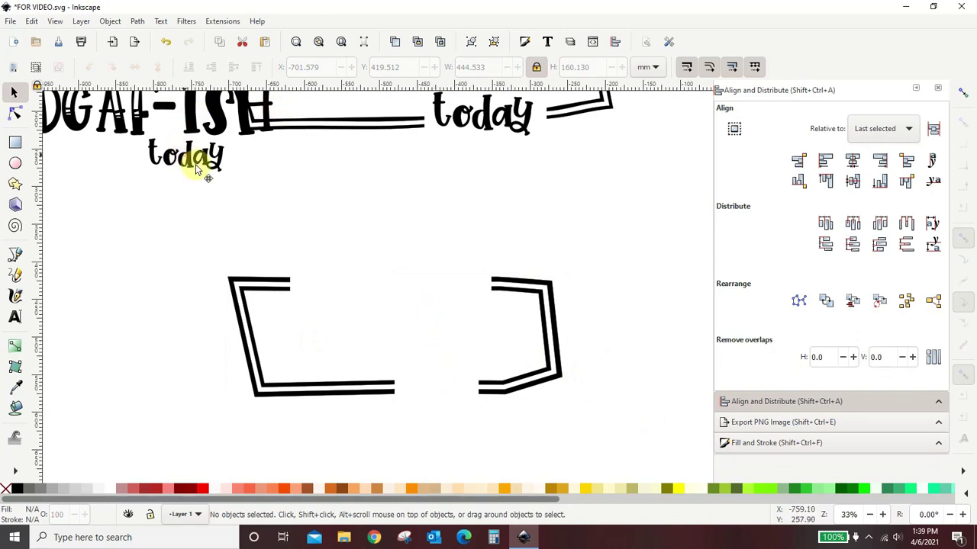
pyautogui.moveTo(193, 164); pyautogui.dragTo(441, 388)
pyautogui.click(671, 395)
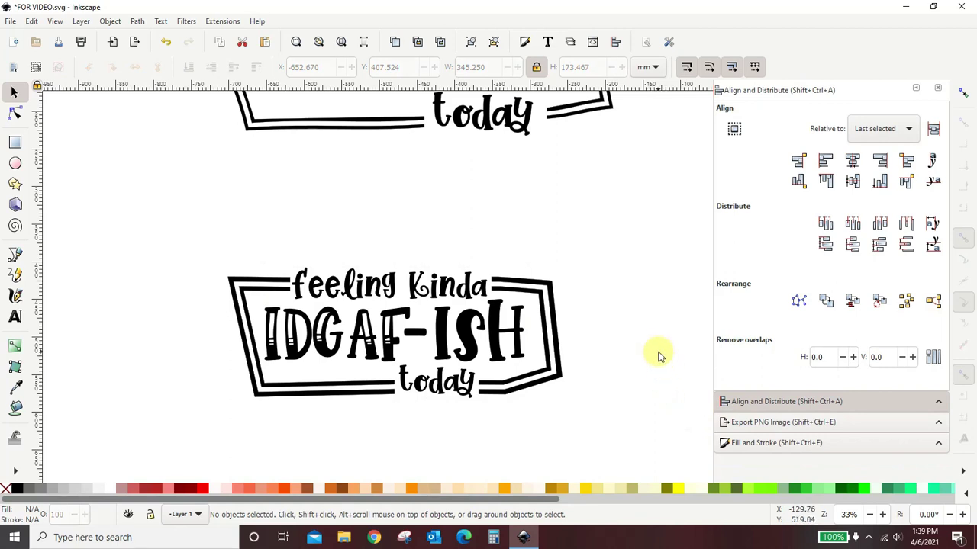
# Move the lettering off the frame again and open the double frame path for node editing.
pyautogui.scroll(5, 660, 357)
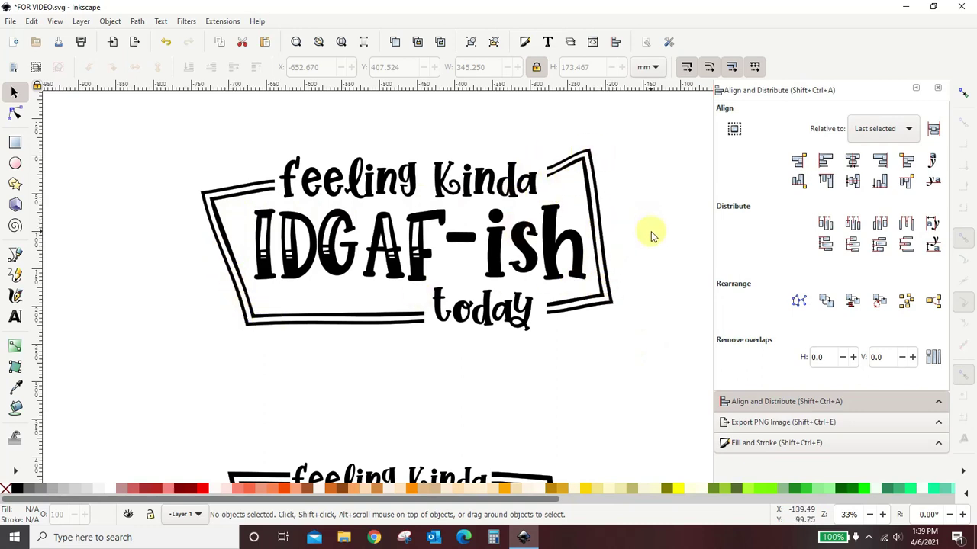
pyautogui.scroll(-5, 651, 237)
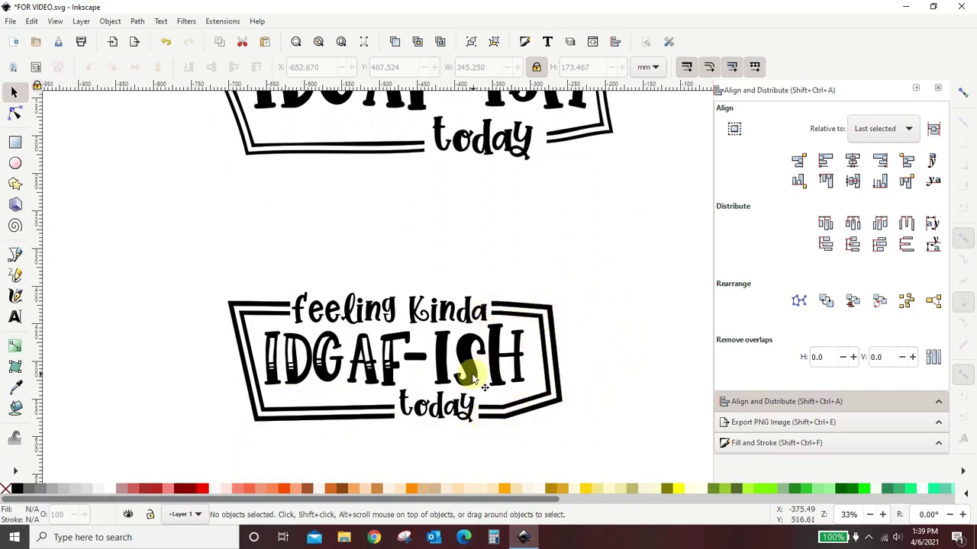
pyautogui.moveTo(470, 374); pyautogui.dragTo(266, 155)
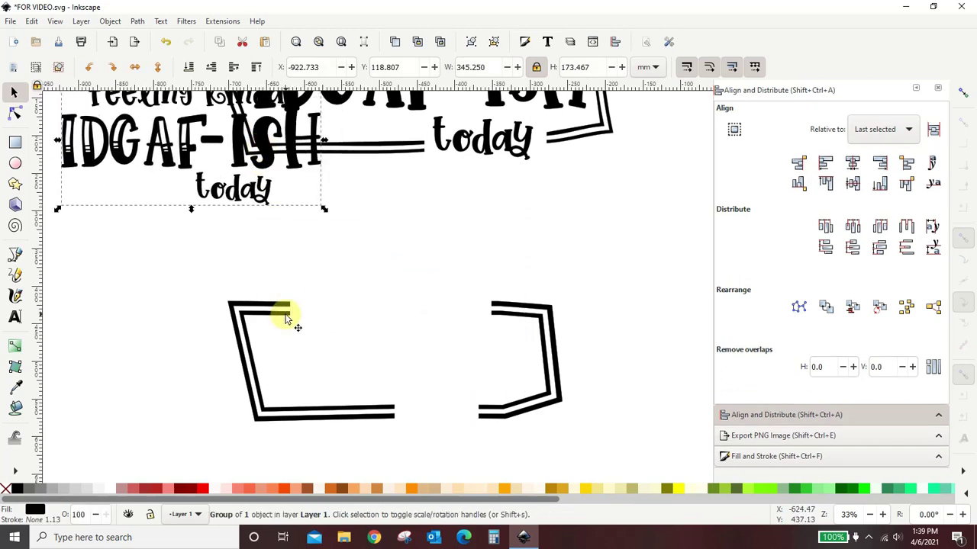
pyautogui.click(286, 319)
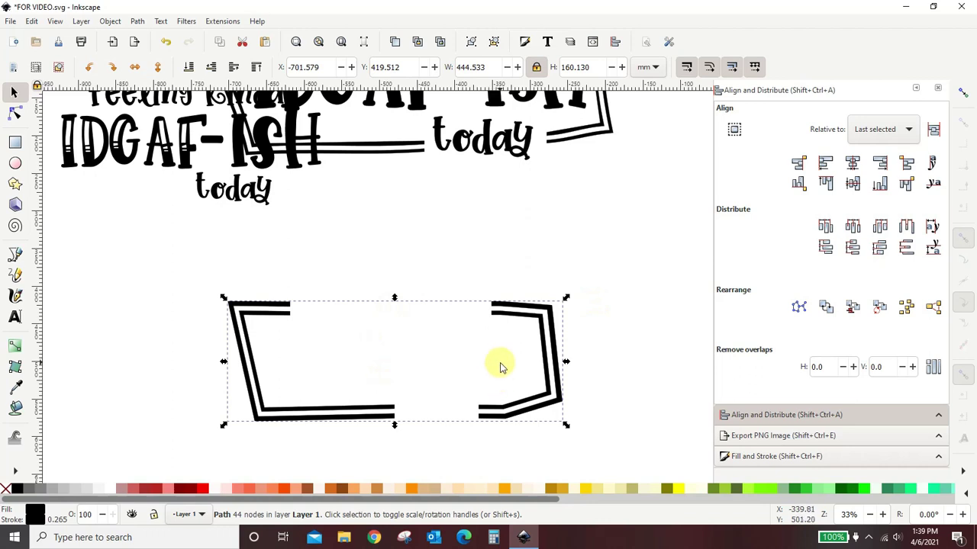
pyautogui.click(18, 115)
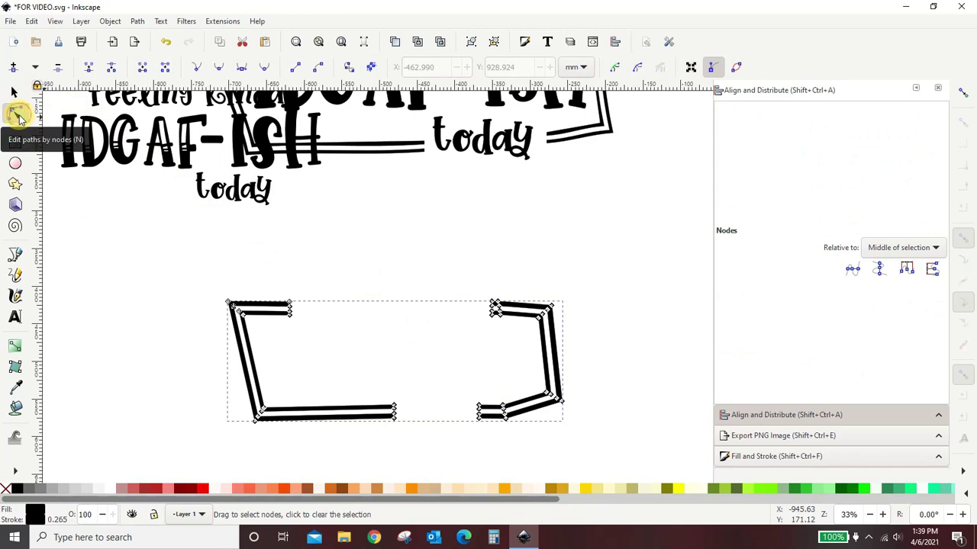
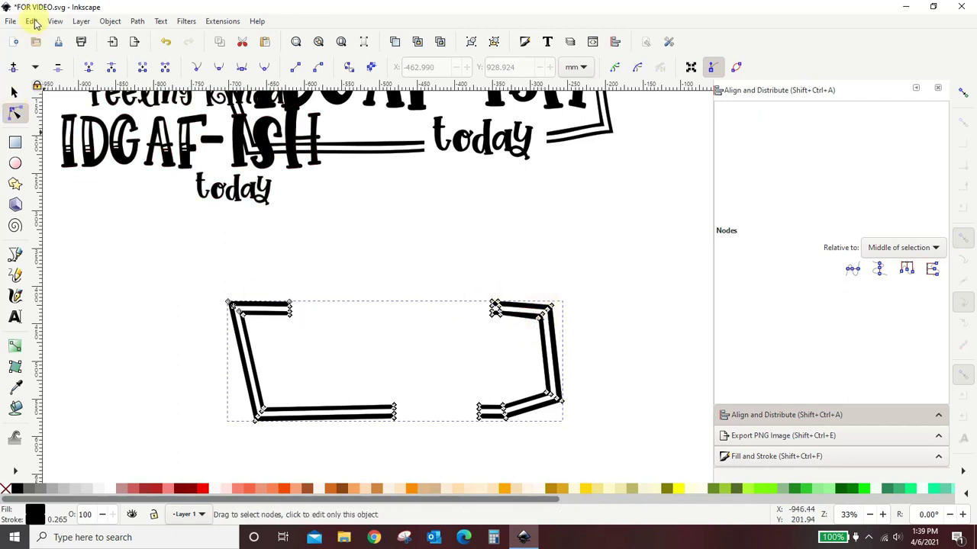
# Undo the last edit and move the frame's upper-right corner nodes about 6 mm outward and 11 mm up.
pyautogui.click(32, 21)
pyautogui.click(42, 33)
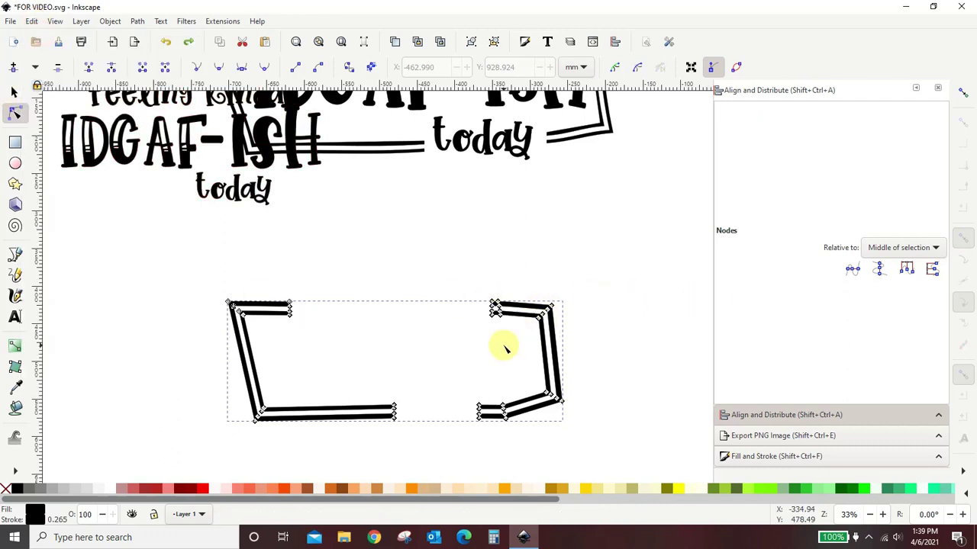
pyautogui.moveTo(527, 326); pyautogui.dragTo(573, 304)
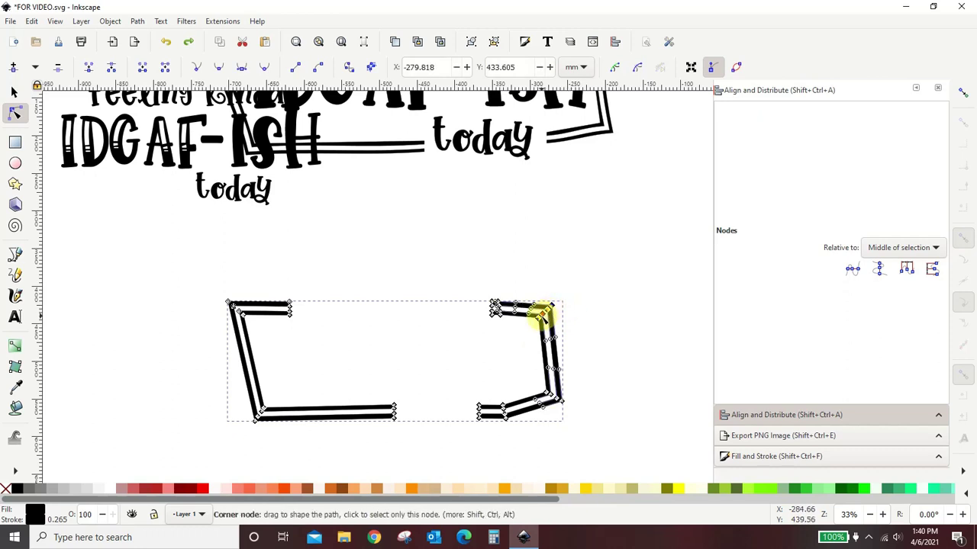
pyautogui.moveTo(542, 319); pyautogui.dragTo(547, 309)
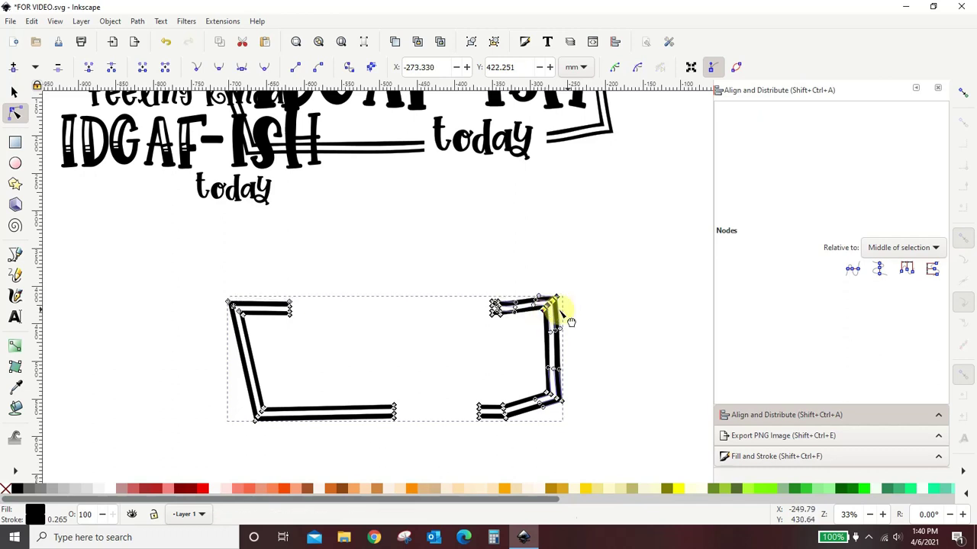
pyautogui.click(608, 311)
pyautogui.click(609, 313)
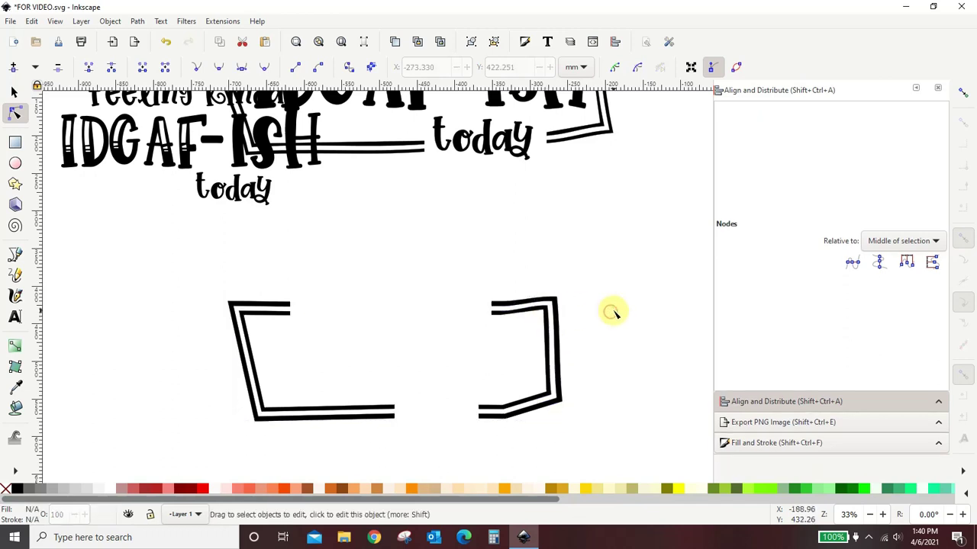
# Shift the frame's upper-left corner nodes outward and up, and its lower-left corner nodes slightly inward and up.
pyautogui.click(267, 309)
pyautogui.moveTo(216, 293); pyautogui.dragTo(238, 314)
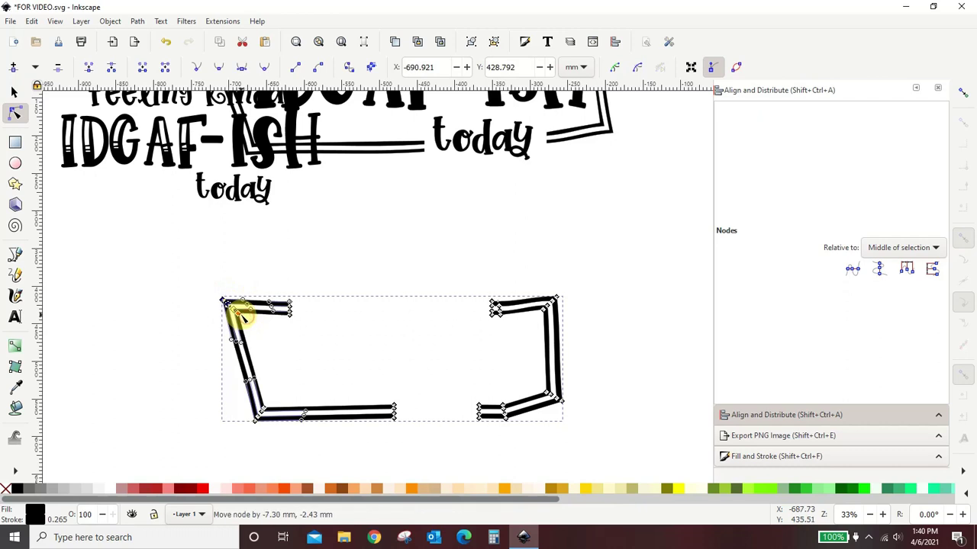
pyautogui.moveTo(248, 441); pyautogui.dragTo(267, 400)
# Move the frame's lower-right corner nodes slightly inward and up, and deselect the path.
pyautogui.moveTo(575, 396); pyautogui.dragTo(553, 423)
pyautogui.click(625, 408)
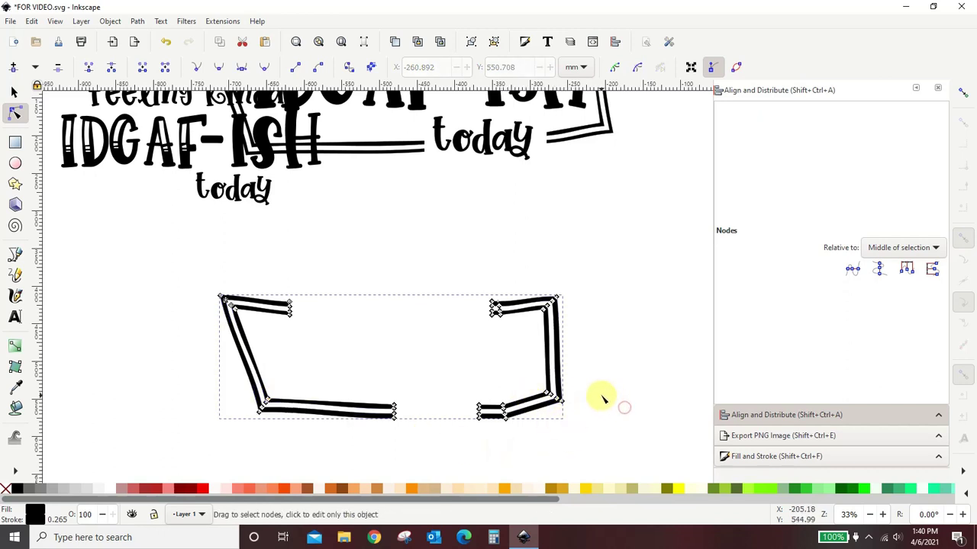
pyautogui.moveTo(581, 393); pyautogui.dragTo(534, 415)
pyautogui.click(639, 400)
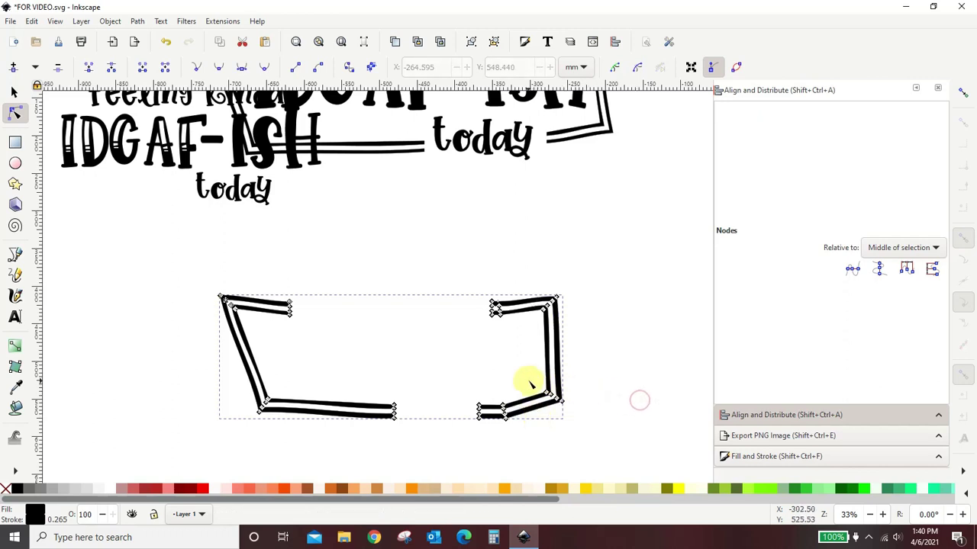
pyautogui.moveTo(527, 381)
pyautogui.mouseDown()
pyautogui.moveTo(579, 413)
pyautogui.moveTo(542, 391)
pyautogui.mouseUp()
pyautogui.click(606, 388)
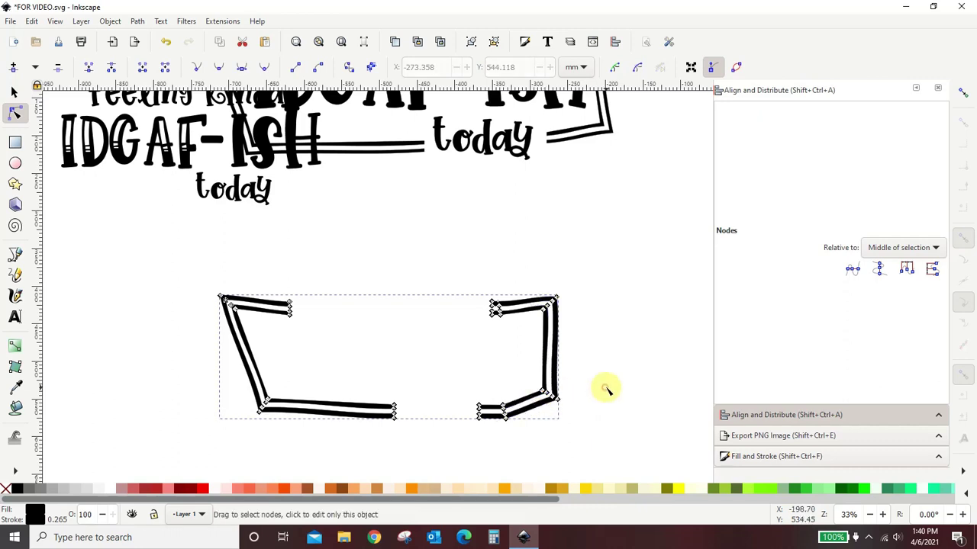
pyautogui.click(606, 388)
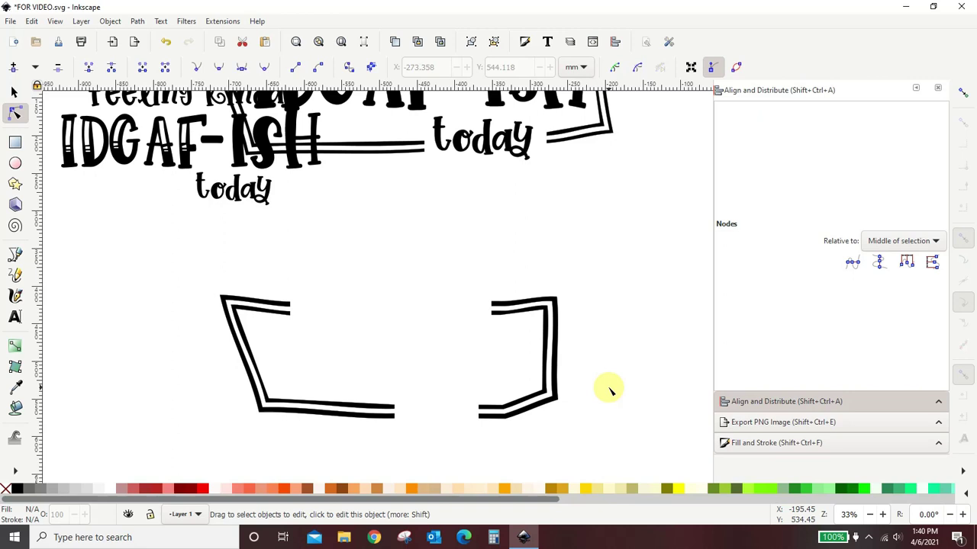
# Examine the reshaped frame's lines and corners up close.
pyautogui.press('+')
pyautogui.press('+')
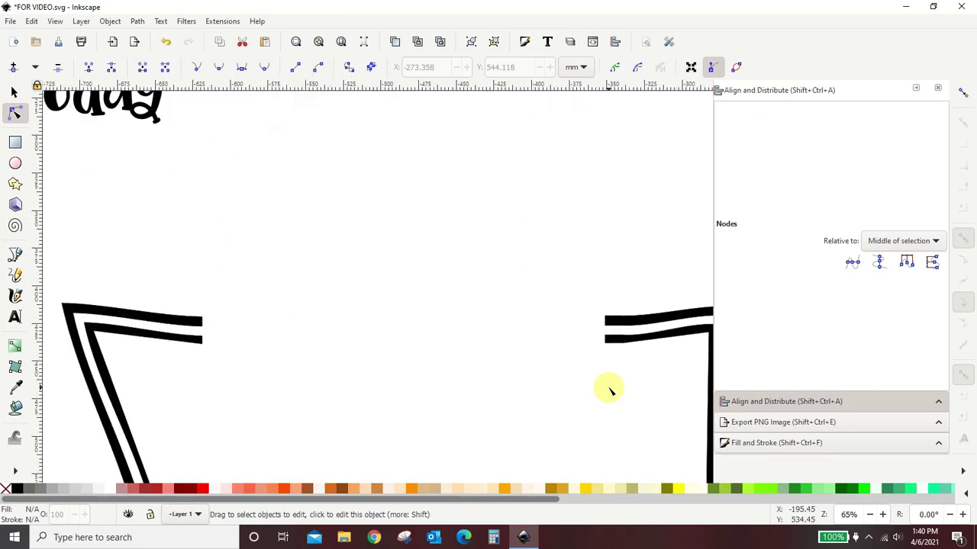
pyautogui.scroll(-2, 611, 391)
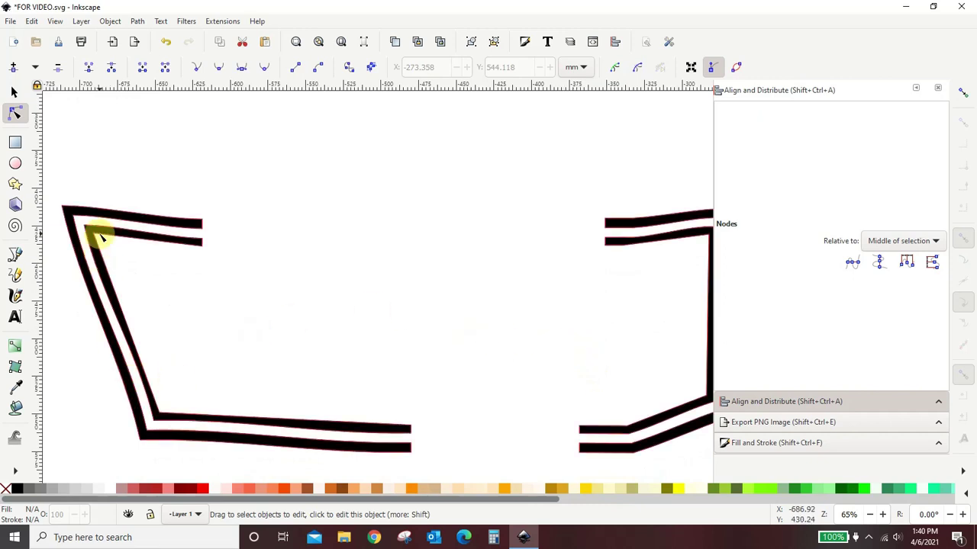
# Select the frame path and move the inner line's inside upper-left corner node about 2.4 mm inward and 2 mm down.
pyautogui.click(98, 262)
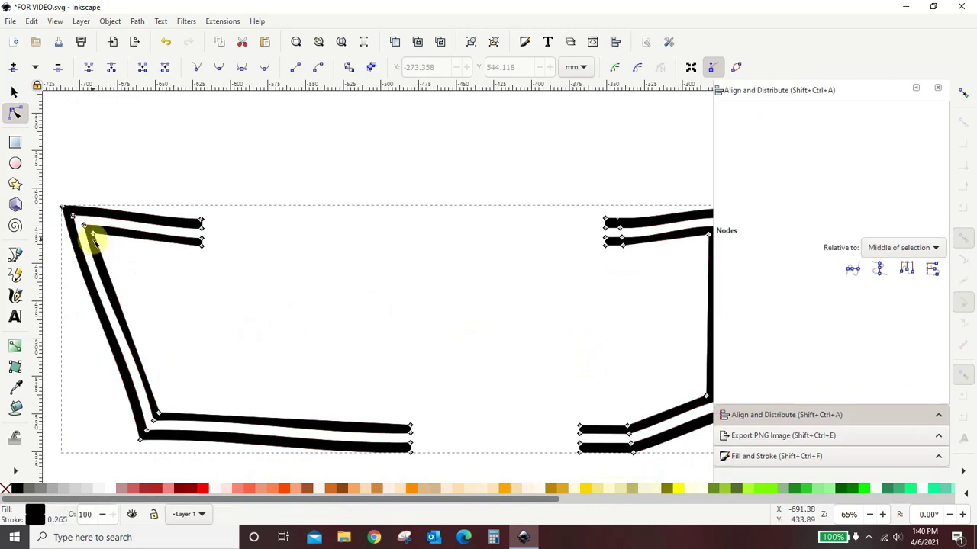
pyautogui.click(91, 232)
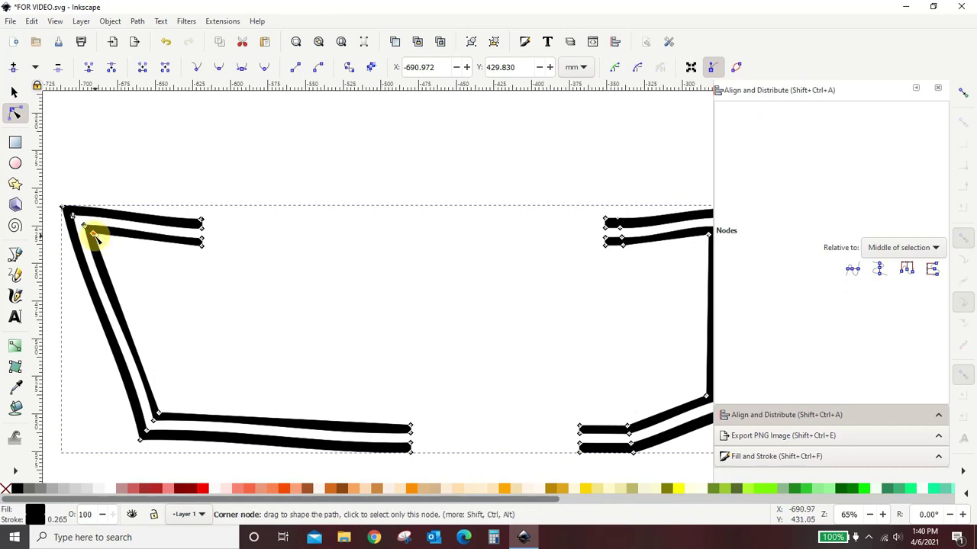
pyautogui.moveTo(93, 234); pyautogui.dragTo(97, 239)
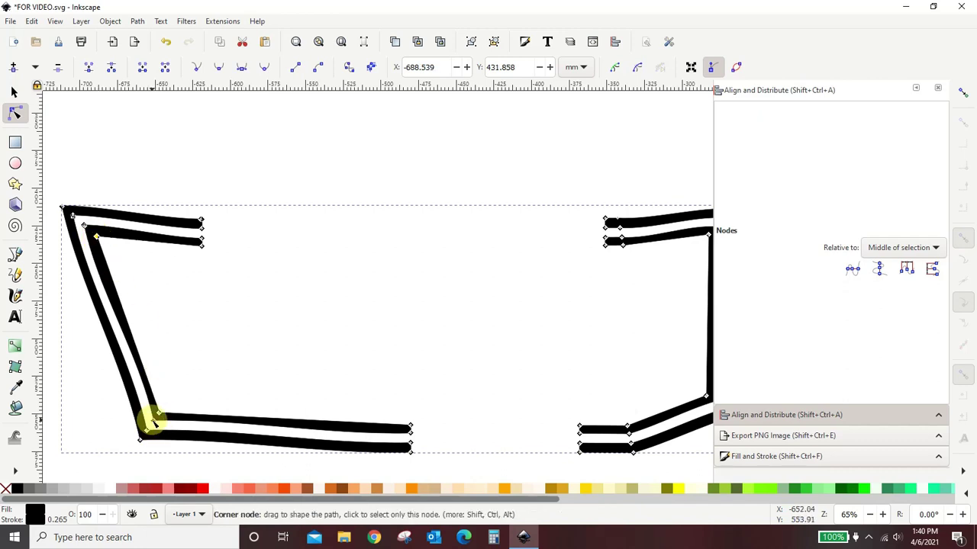
# Adjust the curve handles around the inner line's lower-left corner to vary the thickness of its side and bottom edges.
pyautogui.click(152, 419)
pyautogui.moveTo(137, 354)
pyautogui.mouseDown()
pyautogui.moveTo(139, 345)
pyautogui.moveTo(134, 355)
pyautogui.mouseUp()
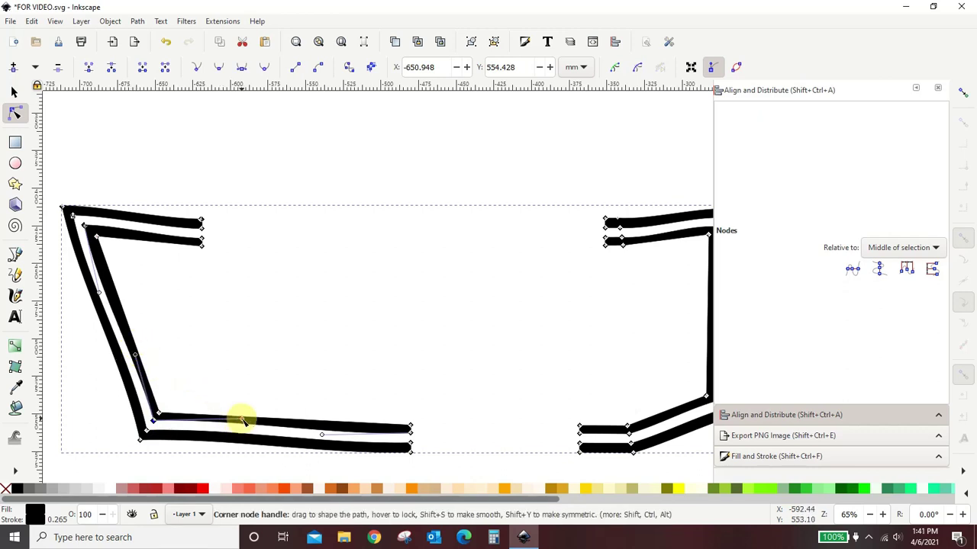
pyautogui.moveTo(241, 419); pyautogui.dragTo(239, 412)
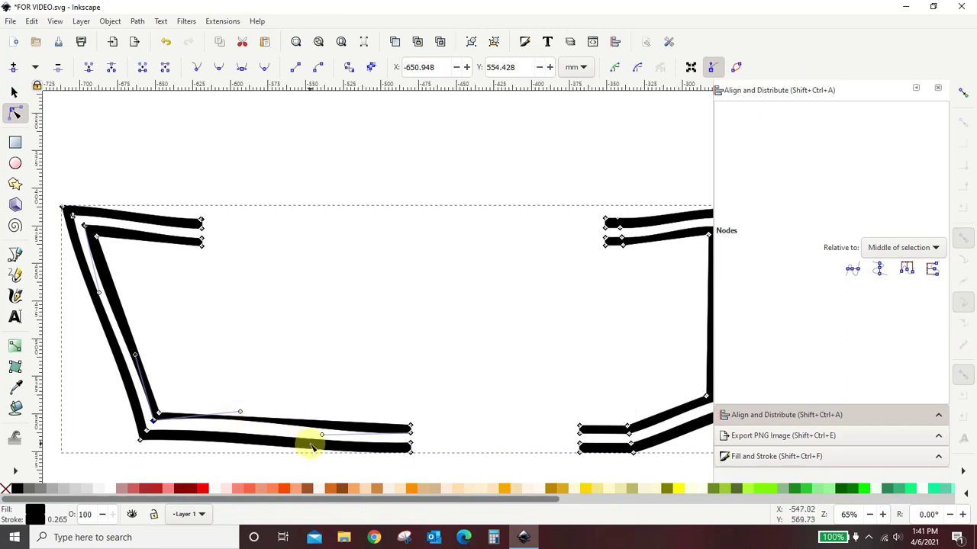
pyautogui.moveTo(323, 436); pyautogui.dragTo(343, 434)
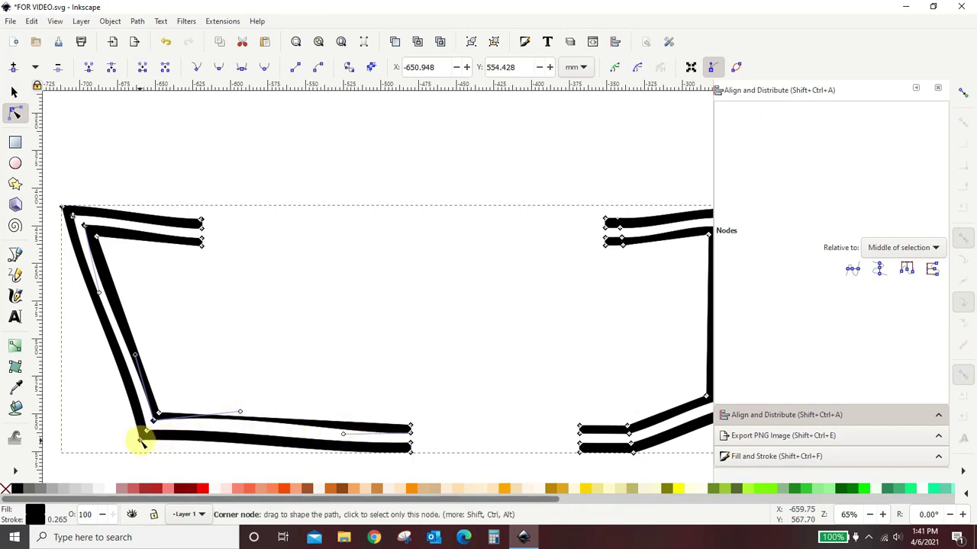
# Shift the outer line's lower-left and inner line's upper-left nodes outward and slightly up, and thin the outer line's left side by its handle.
pyautogui.moveTo(141, 442); pyautogui.dragTo(137, 438)
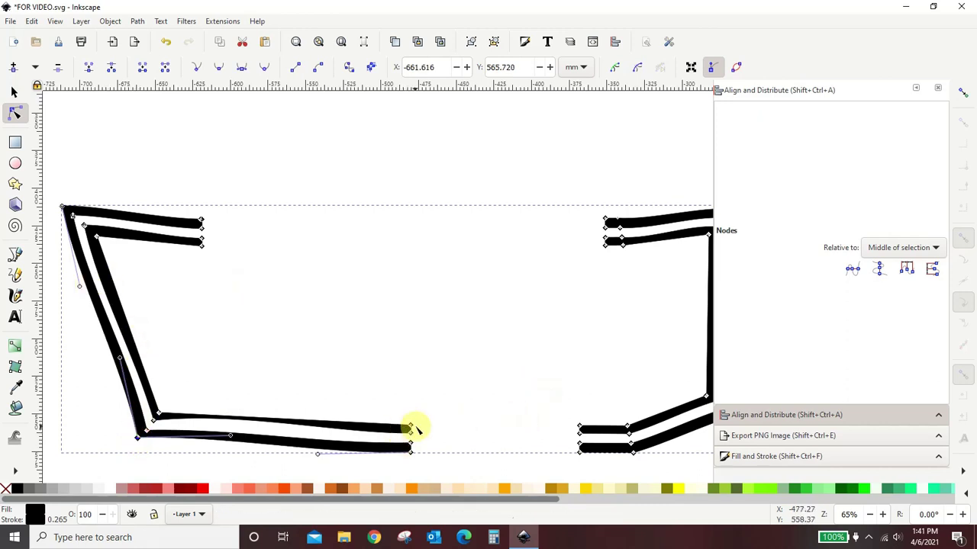
pyautogui.moveTo(96, 238); pyautogui.dragTo(91, 237)
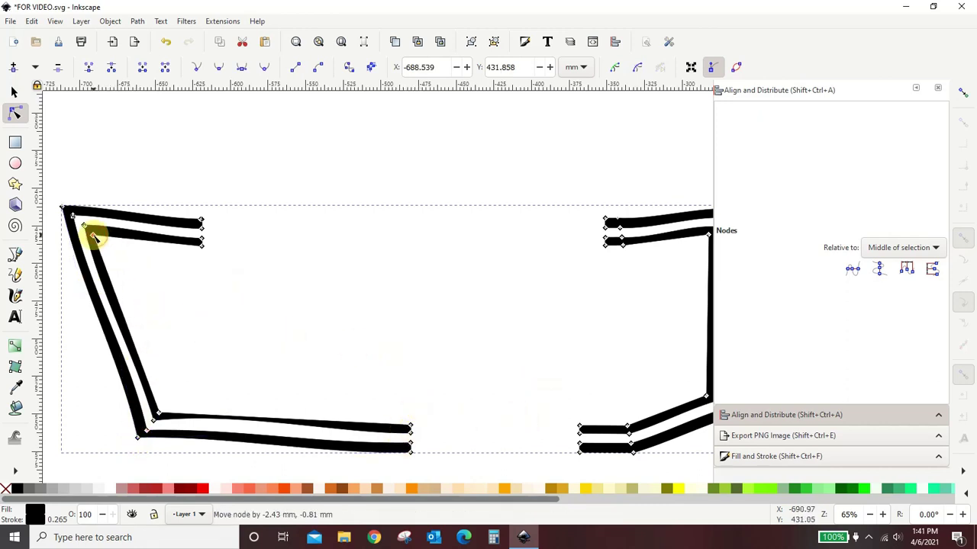
pyautogui.click(127, 370)
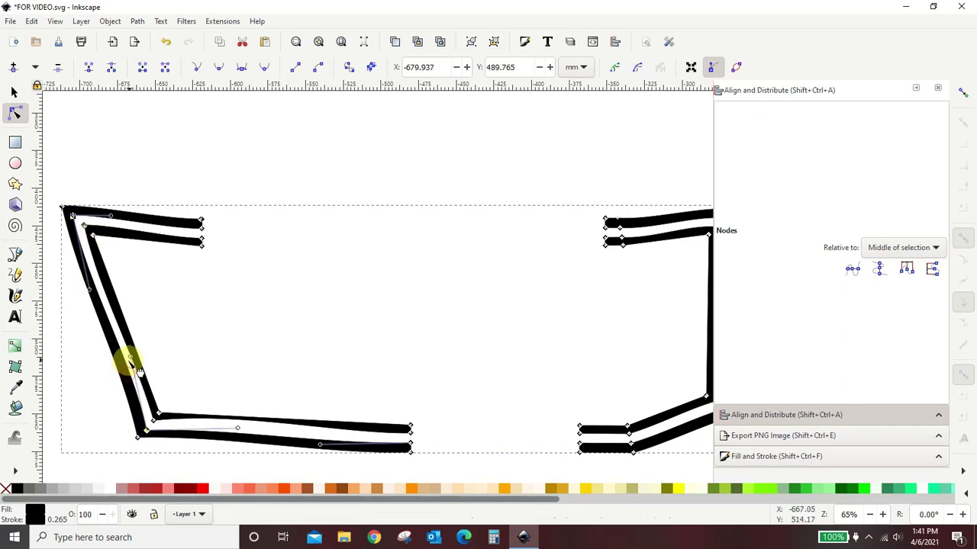
pyautogui.moveTo(132, 359); pyautogui.dragTo(129, 376)
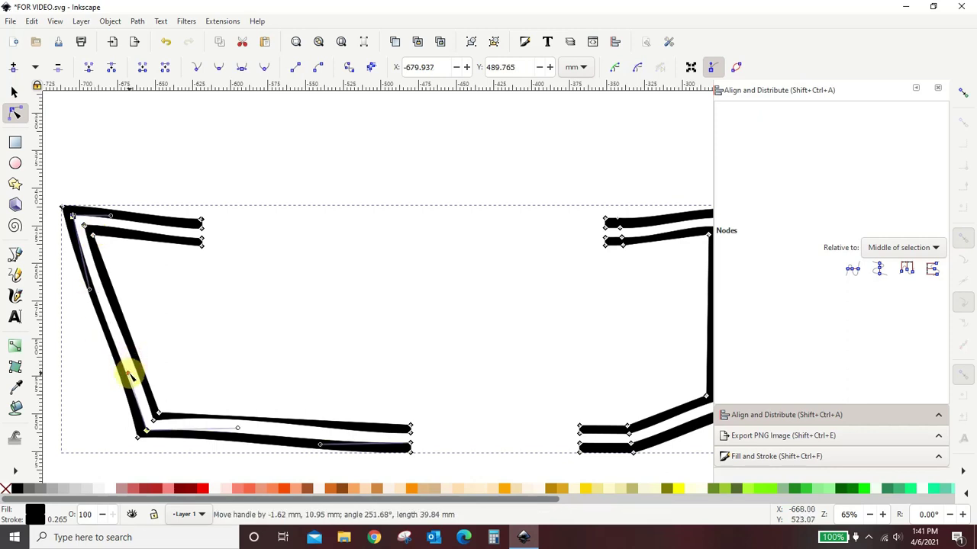
# Bend the curve handles at the open ends of the frame's upper-right piece to make its line thickness uneven.
pyautogui.moveTo(339, 499); pyautogui.dragTo(493, 501)
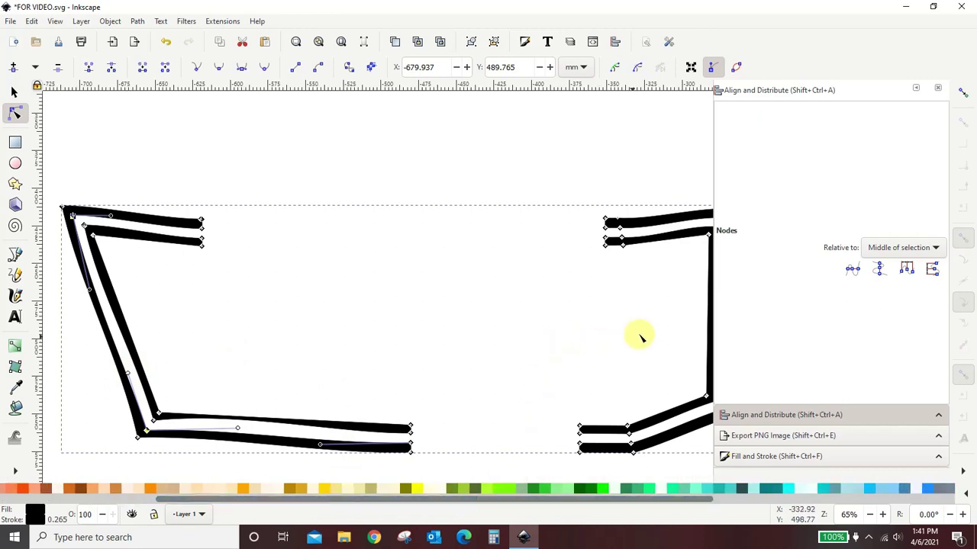
pyautogui.moveTo(645, 334); pyautogui.dragTo(406, 323)
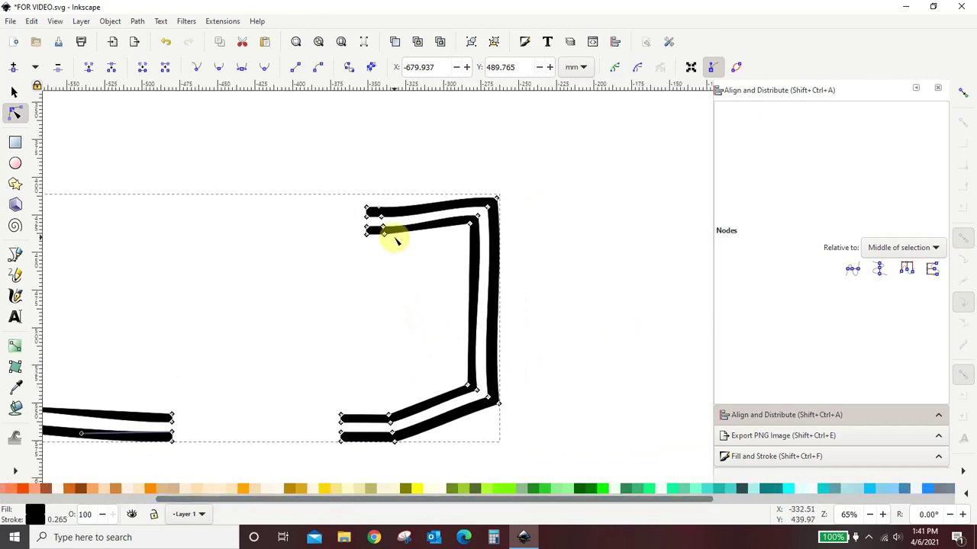
pyautogui.click(366, 234)
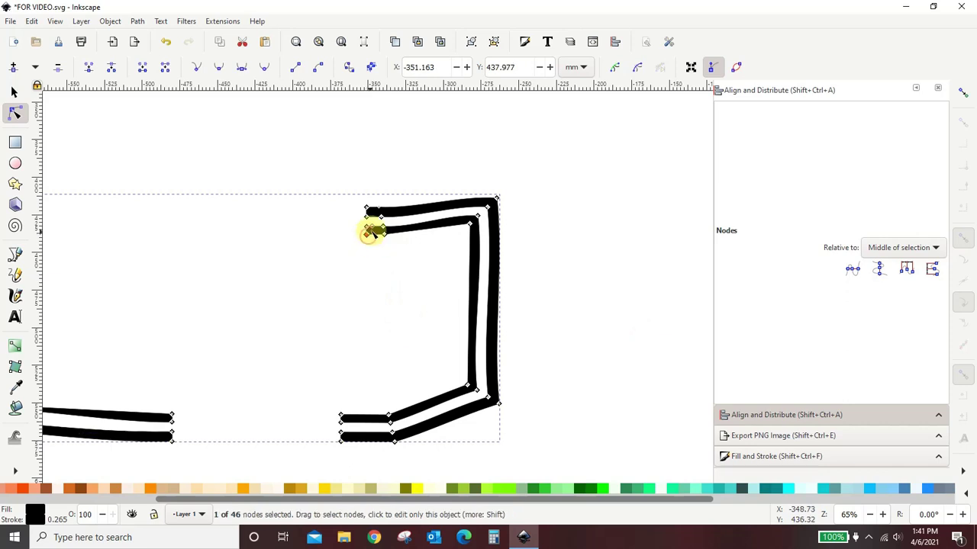
pyautogui.moveTo(371, 228); pyautogui.dragTo(371, 231)
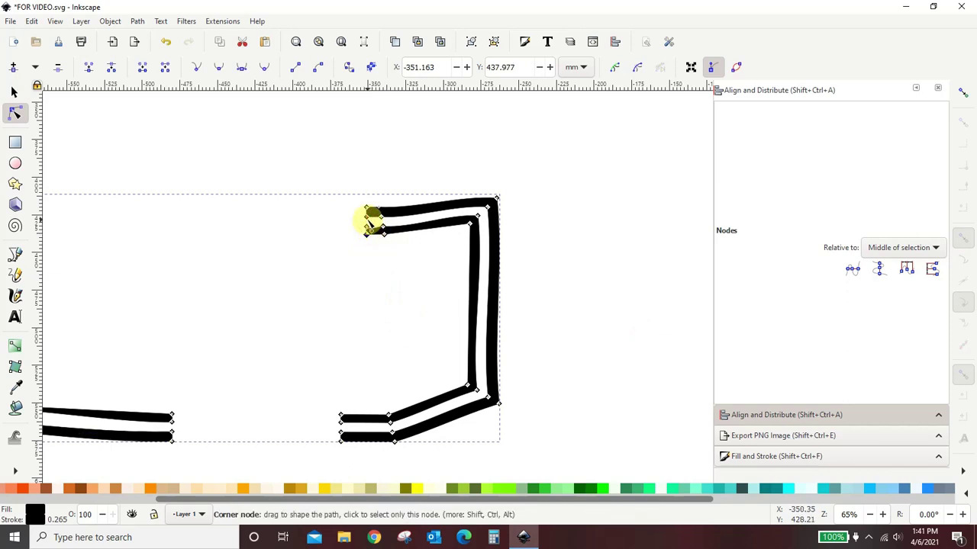
pyautogui.click(367, 218)
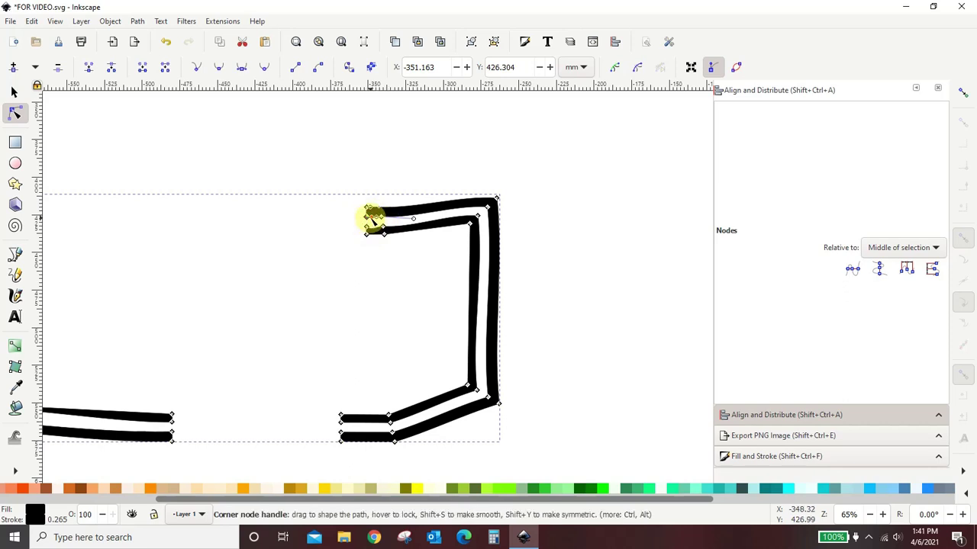
pyautogui.moveTo(371, 217); pyautogui.dragTo(373, 212)
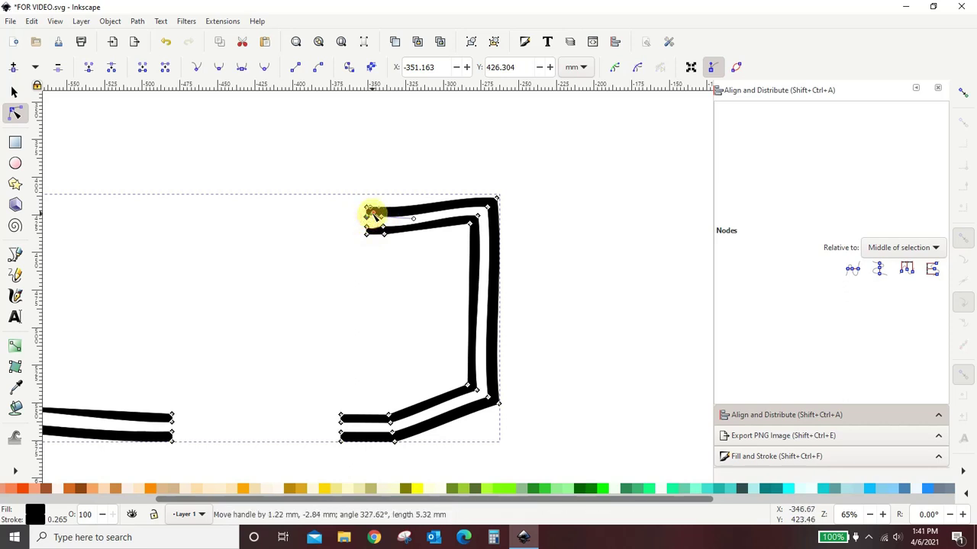
# Thin the inner line's right edge by pulling in its upper corner handle, and nudge its inside lower-right corner node down.
pyautogui.click(470, 226)
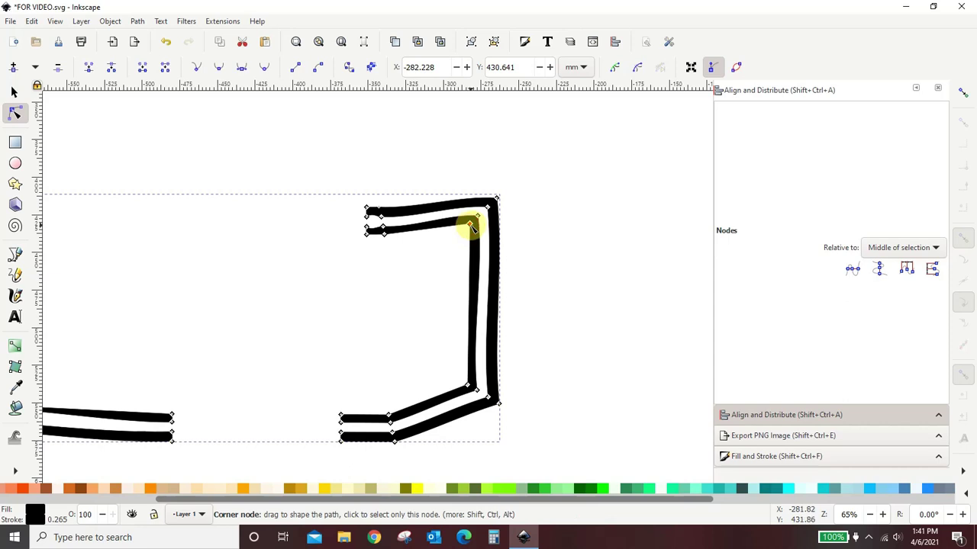
pyautogui.moveTo(470, 226)
pyautogui.mouseDown()
pyautogui.moveTo(478, 217)
pyautogui.moveTo(458, 218)
pyautogui.moveTo(476, 217)
pyautogui.mouseUp()
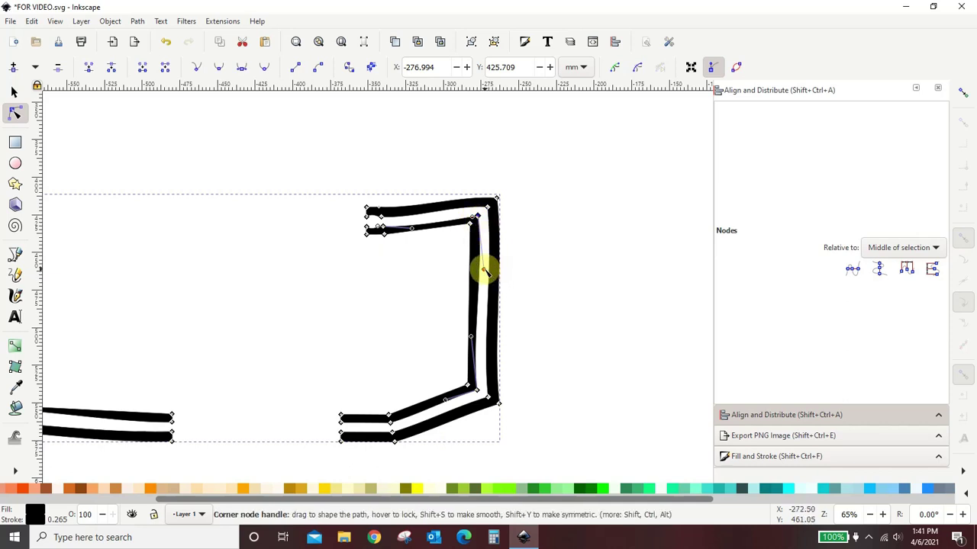
pyautogui.moveTo(483, 267); pyautogui.dragTo(473, 254)
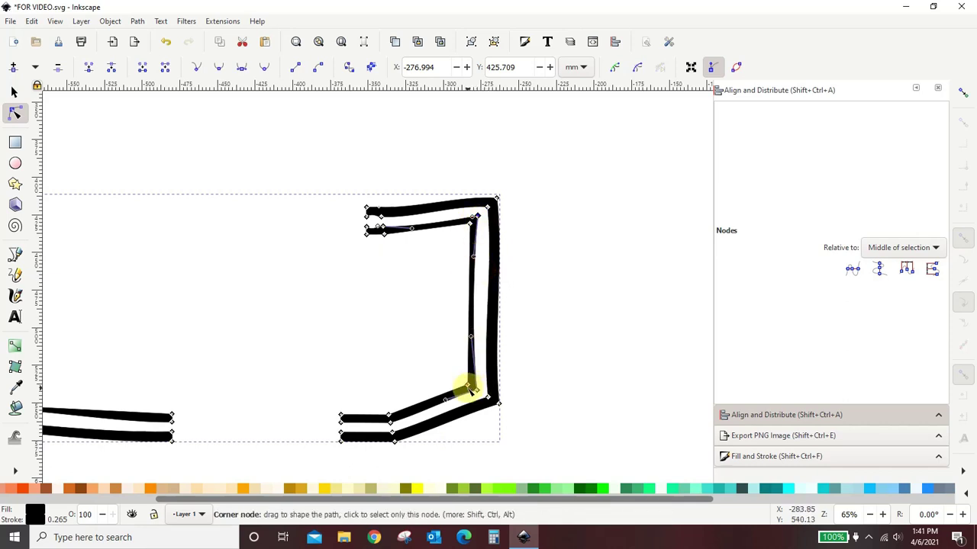
pyautogui.moveTo(469, 387); pyautogui.dragTo(468, 387)
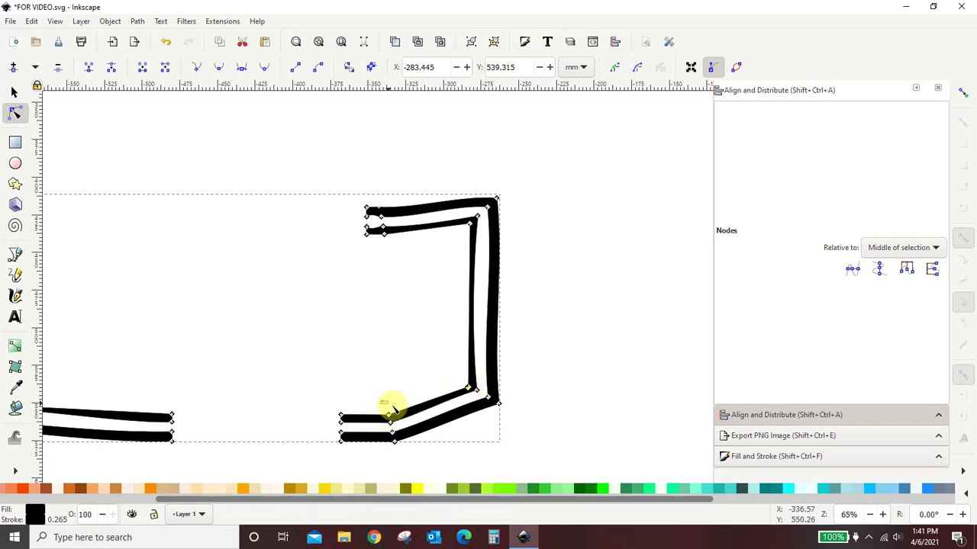
# Move the bend nodes of the frame's lower-right piece slightly outward and up, and deselect the path.
pyautogui.moveTo(382, 400); pyautogui.dragTo(408, 462)
pyautogui.moveTo(389, 412); pyautogui.dragTo(380, 431)
pyautogui.click(548, 409)
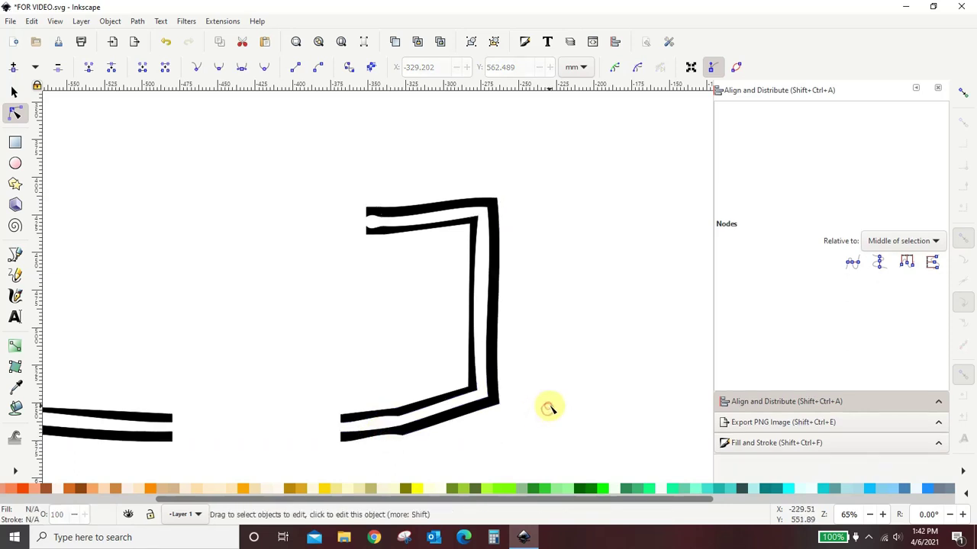
# Position the grouped quote text inside the reshaped frame, fitting "feeling kinda" and "today" into the gaps, and deselect it.
pyautogui.press('-')
pyautogui.press('-')
pyautogui.press('-')
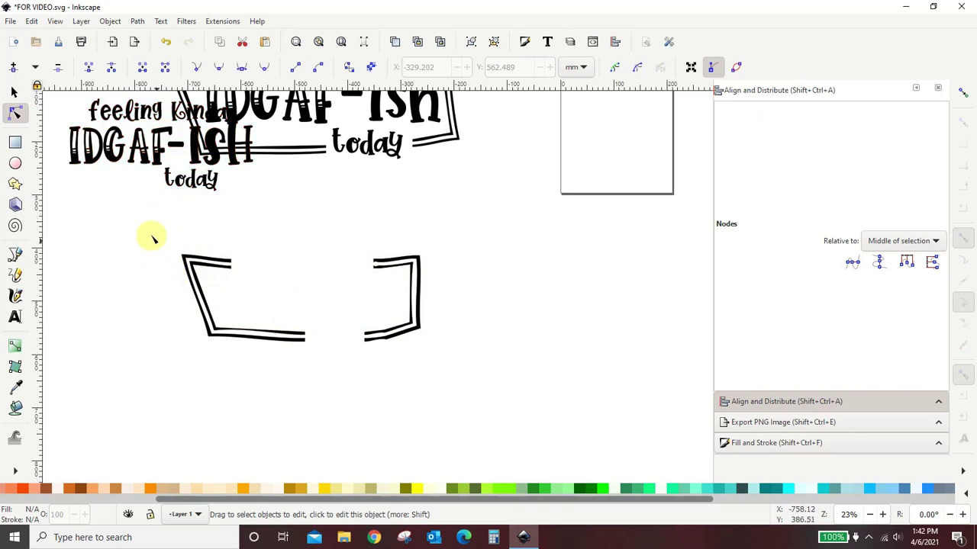
pyautogui.click(14, 92)
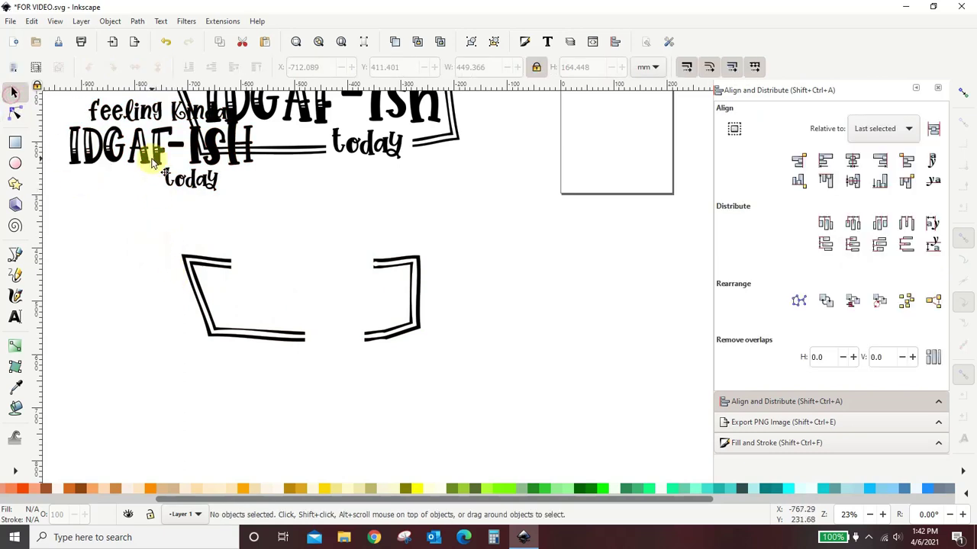
pyautogui.moveTo(150, 161); pyautogui.dragTo(296, 320)
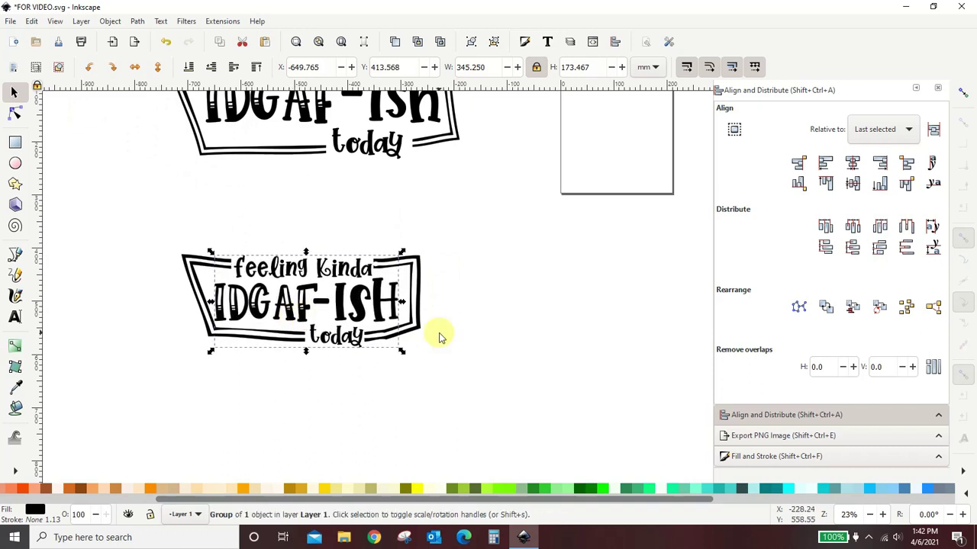
pyautogui.click(450, 336)
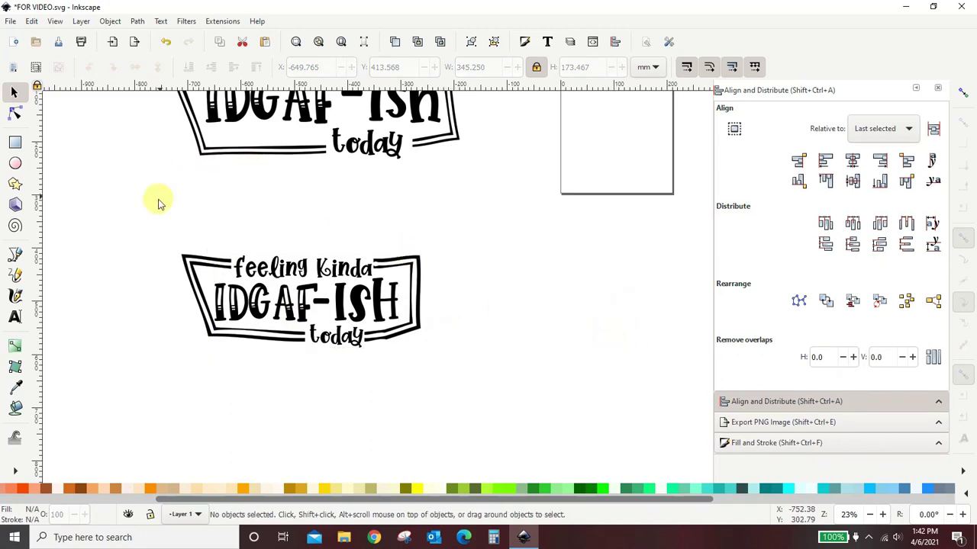
# Try to unite the grouped quote text and the frame into a single path.
pyautogui.moveTo(151, 207); pyautogui.dragTo(461, 406)
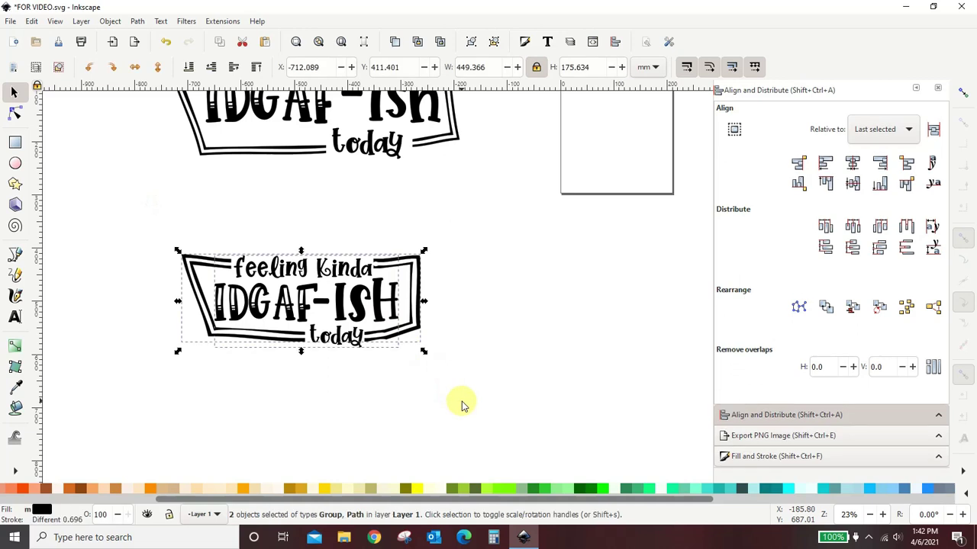
pyautogui.click(137, 20)
pyautogui.click(161, 81)
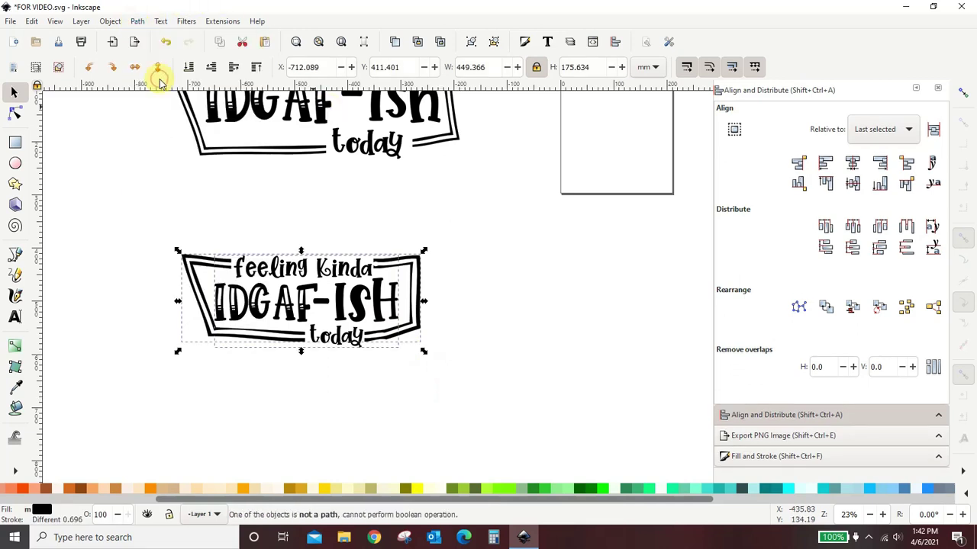
pyautogui.press('Escape')
# Select the frame path together with the lettering path inside the group, unite them with Union, and deselect the result.
pyautogui.click(188, 283)
pyautogui.doubleClick(189, 283)
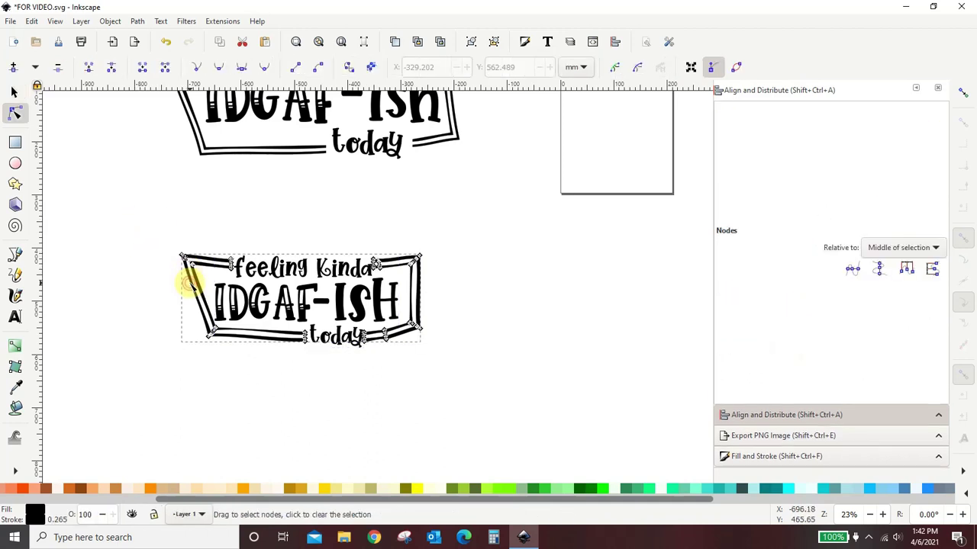
pyautogui.keyDown('shift'); pyautogui.click(219, 313); pyautogui.keyUp('shift')
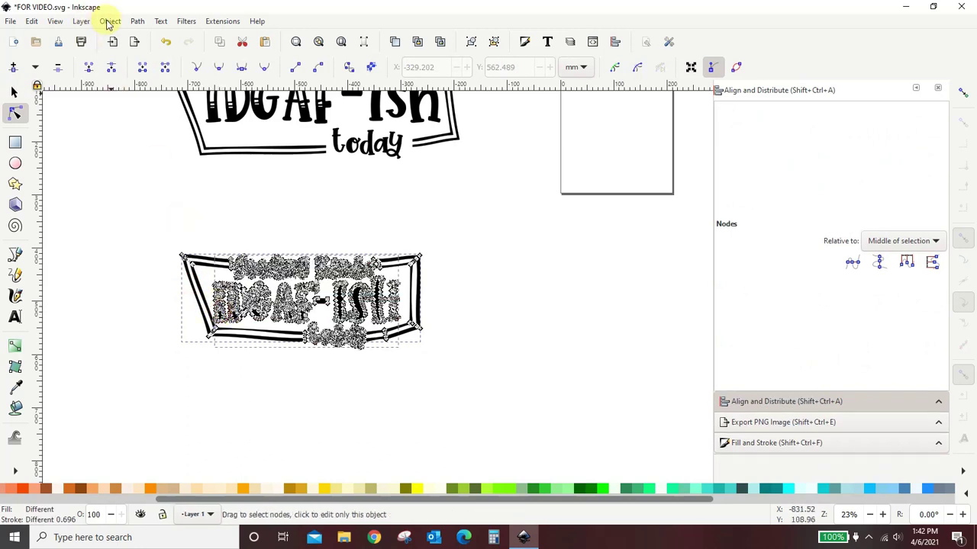
pyautogui.click(138, 21)
pyautogui.click(145, 81)
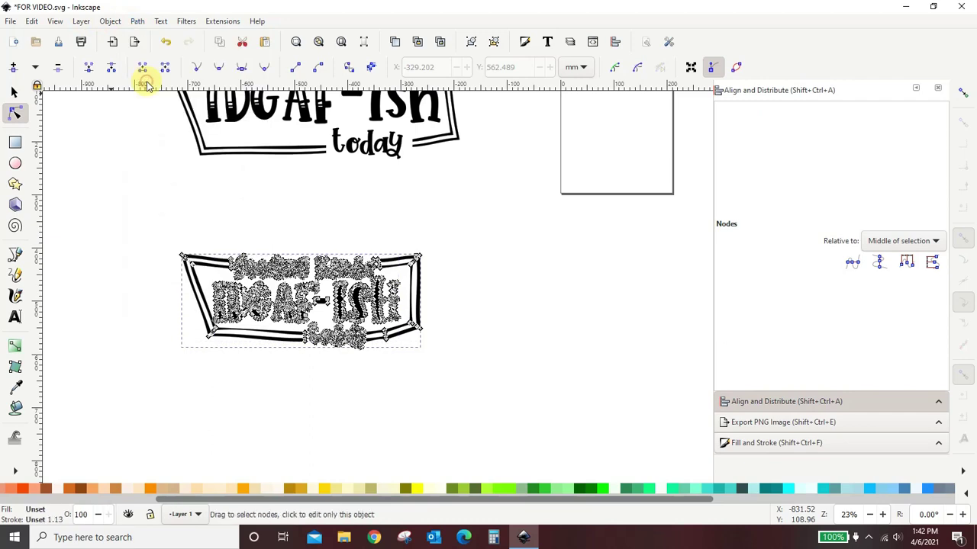
pyautogui.click(122, 199)
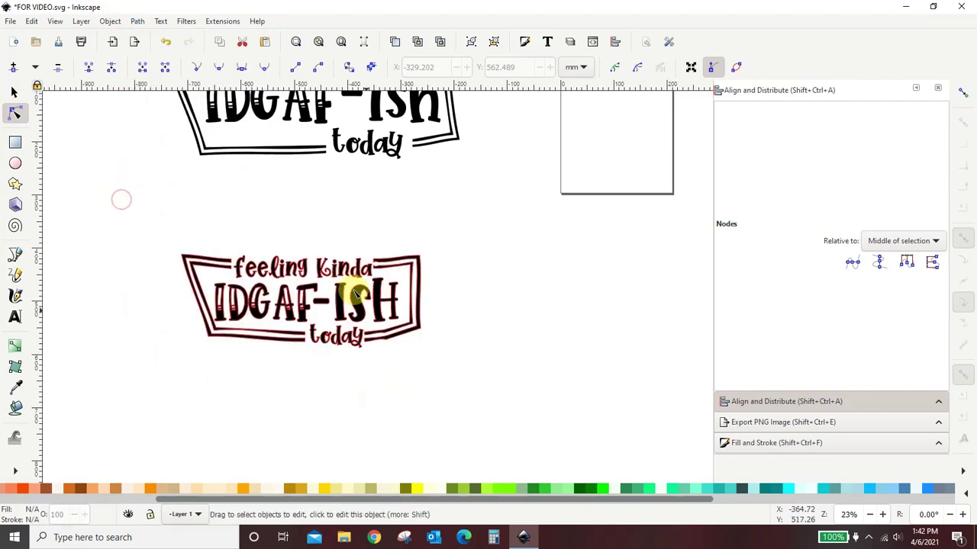
# Shift the united lower design about 23 mm to the right and delete it, keeping the larger original design.
pyautogui.moveTo(349, 280); pyautogui.dragTo(504, 320)
pyautogui.click(22, 93)
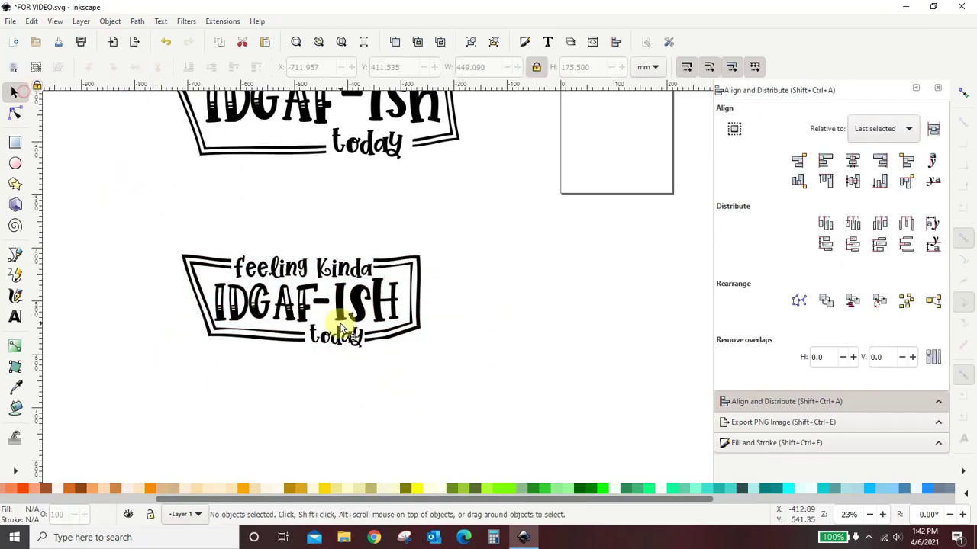
pyautogui.moveTo(338, 306)
pyautogui.mouseDown()
pyautogui.moveTo(304, 399)
pyautogui.moveTo(321, 306)
pyautogui.moveTo(382, 278)
pyautogui.moveTo(350, 305)
pyautogui.mouseUp()
pyautogui.scroll(4, 588, 330)
pyautogui.press('Delete')
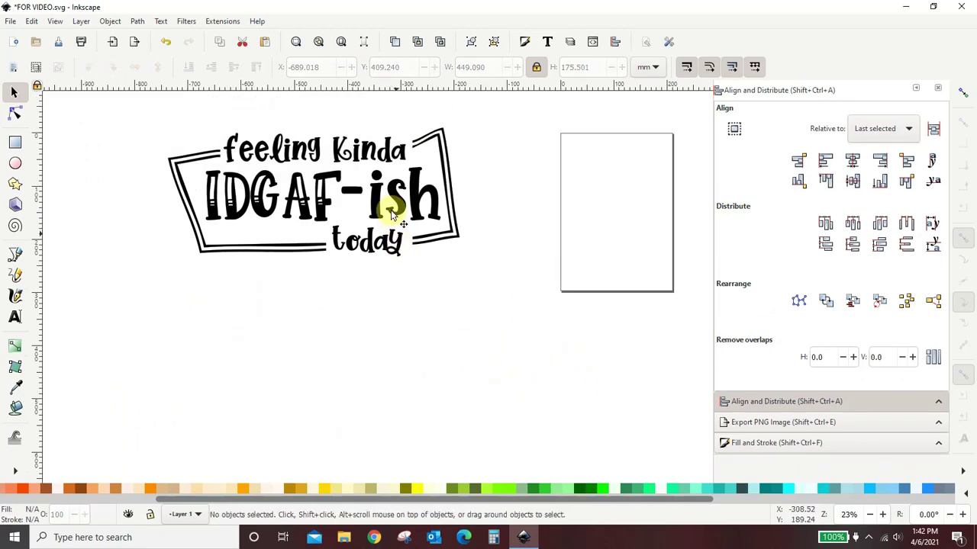
# Select the remaining framed quote and review the Save As options for the document, cancelling without saving.
pyautogui.click(412, 200)
pyautogui.scroll(5, 477, 349)
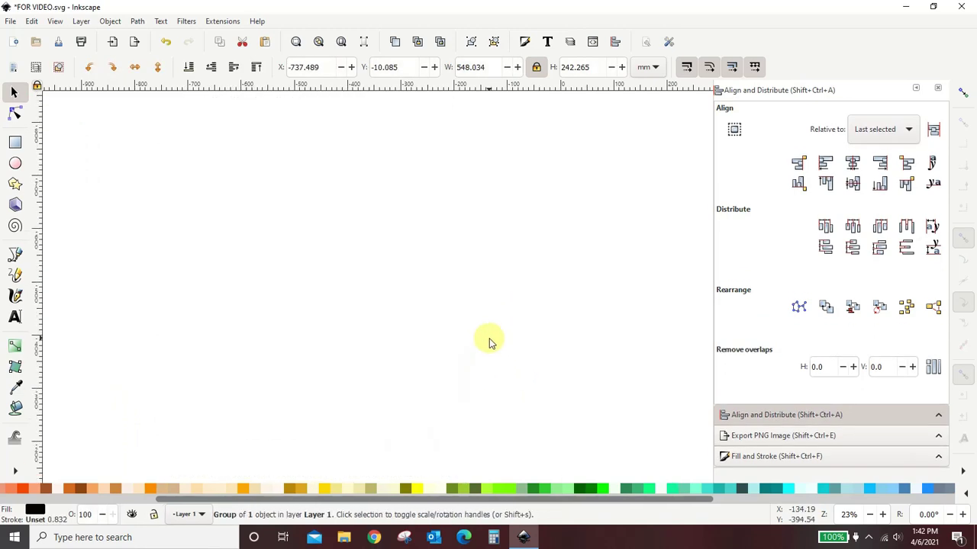
pyautogui.scroll(-3, 508, 332)
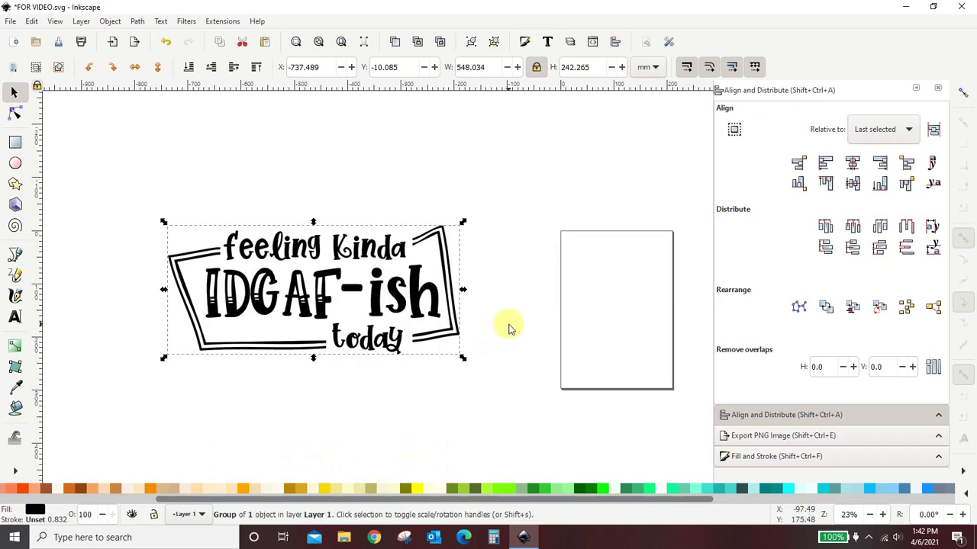
pyautogui.click(10, 21)
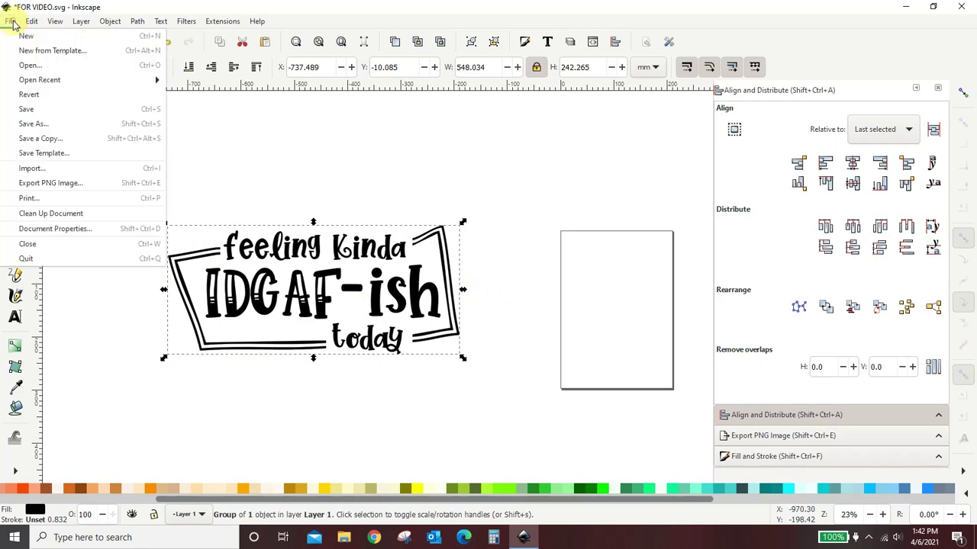
pyautogui.click(34, 124)
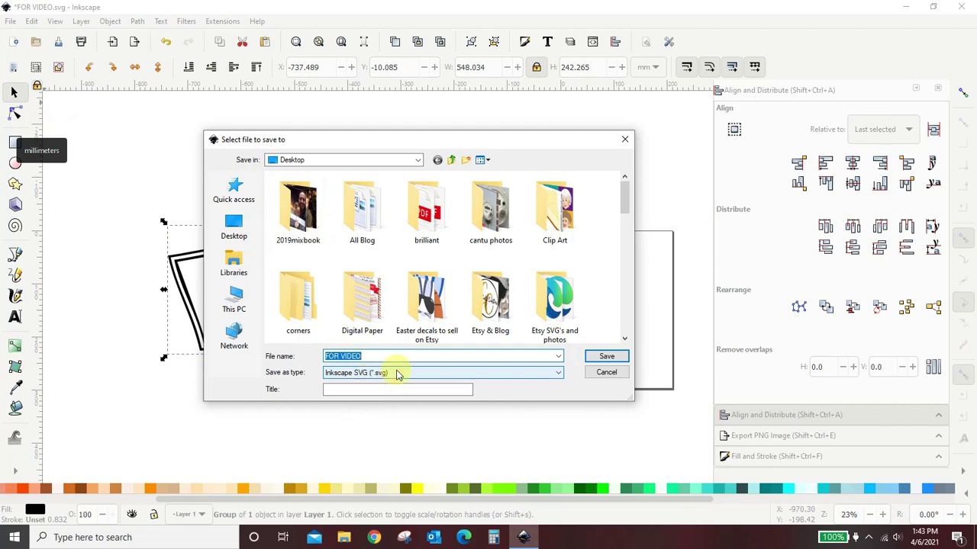
pyautogui.click(617, 372)
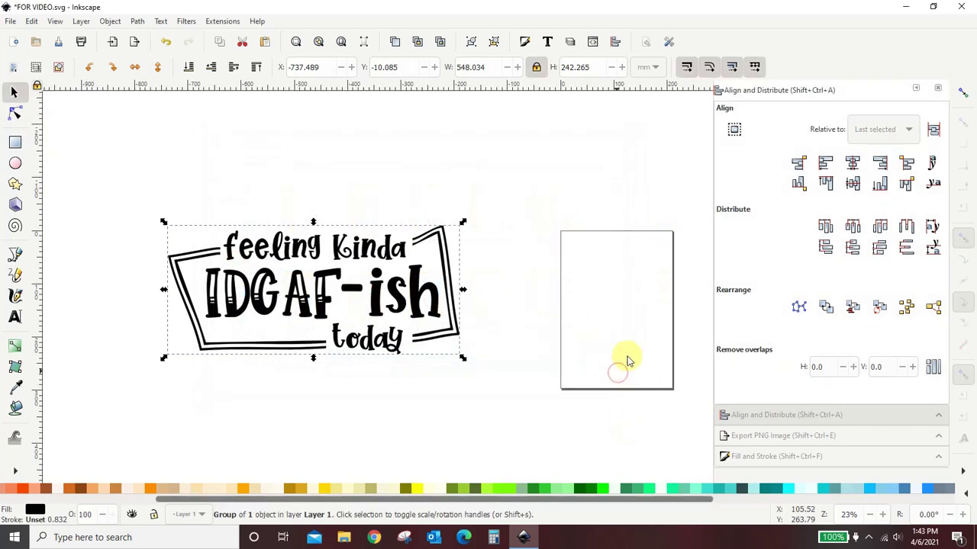